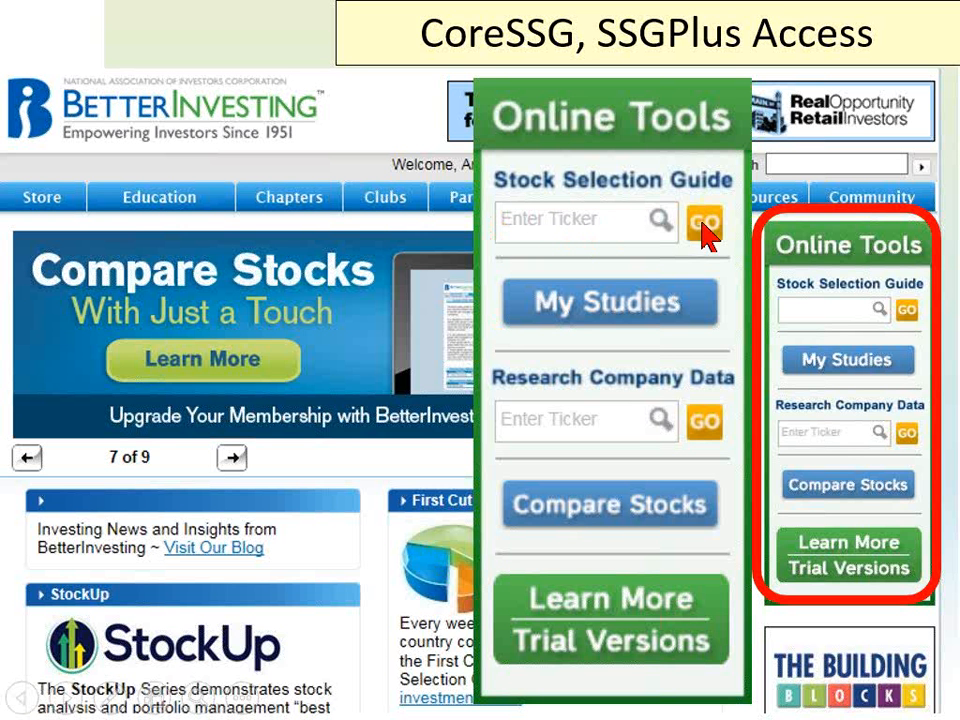
left_click(391, 592)
left_click(398, 602)
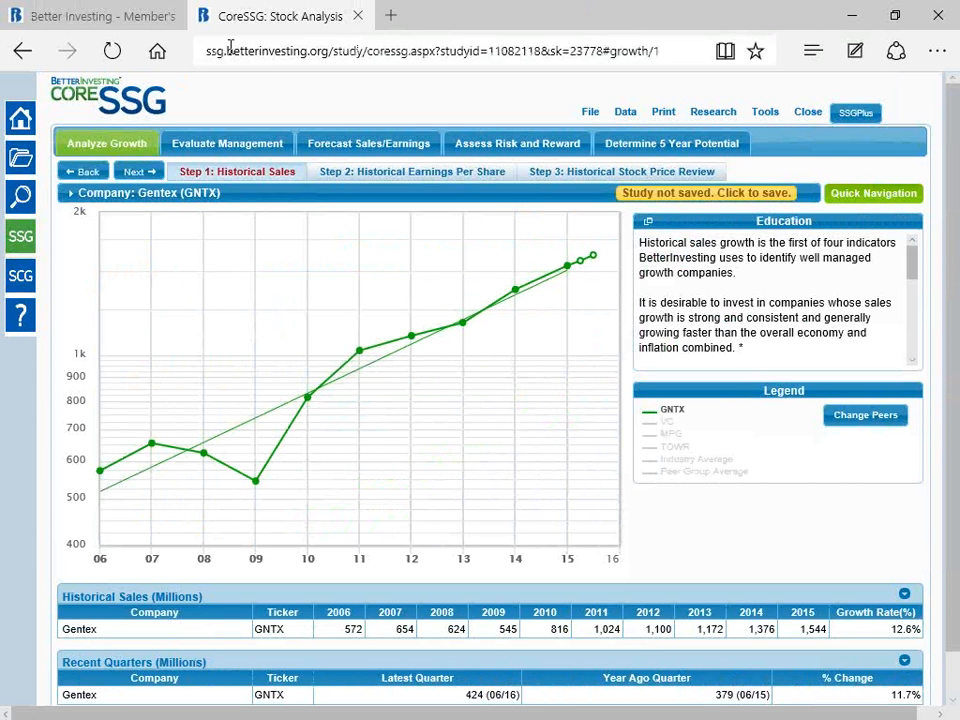
Step: On the BetterInvesting members' home page, enter gntx as the Stock Selection Guide ticker and choose GNTX - Gentex Corp
left_click(82, 23)
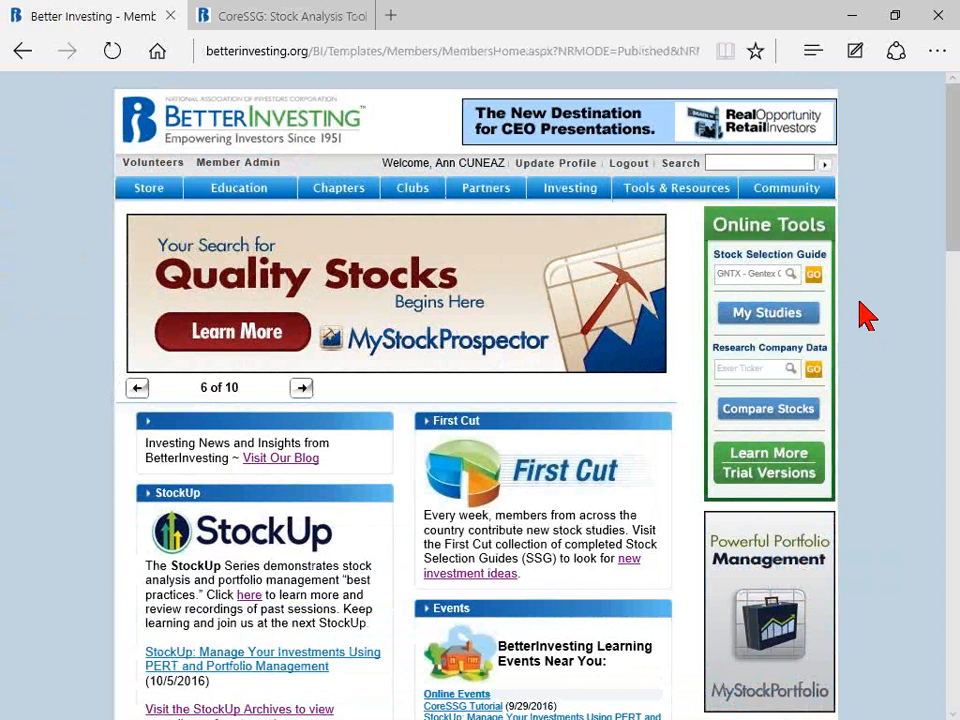
mouse_move(422, 190)
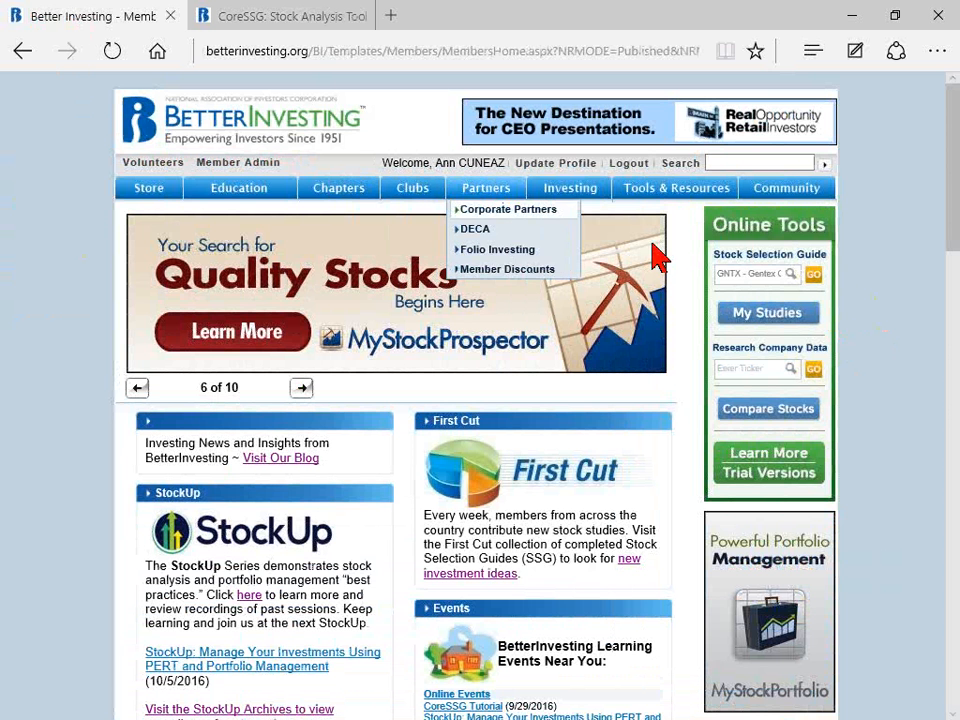
left_click(737, 273)
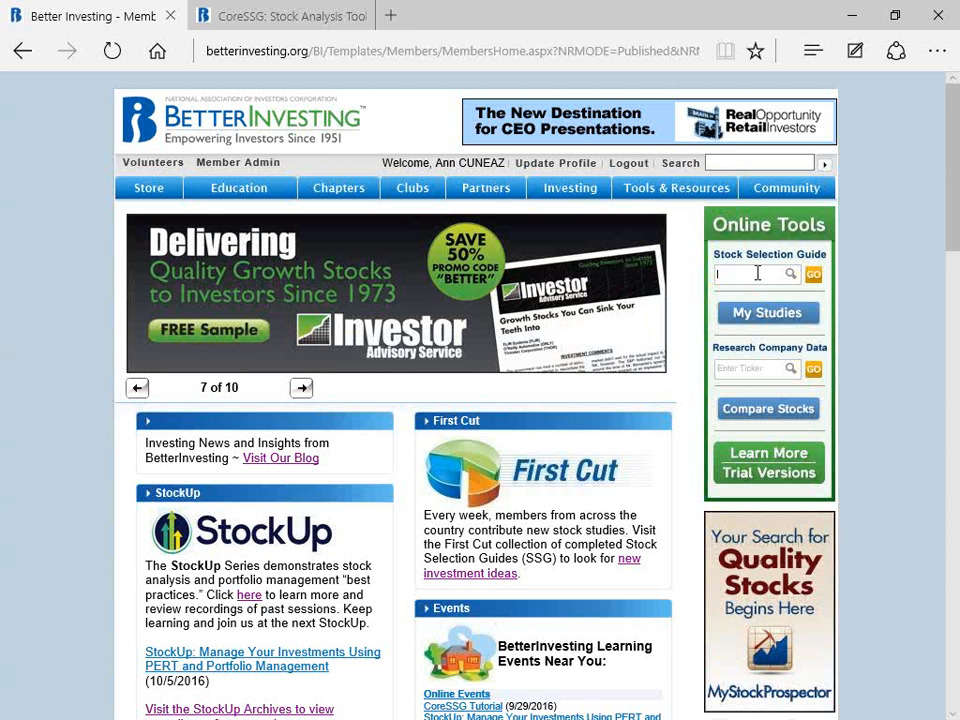
type("gn")
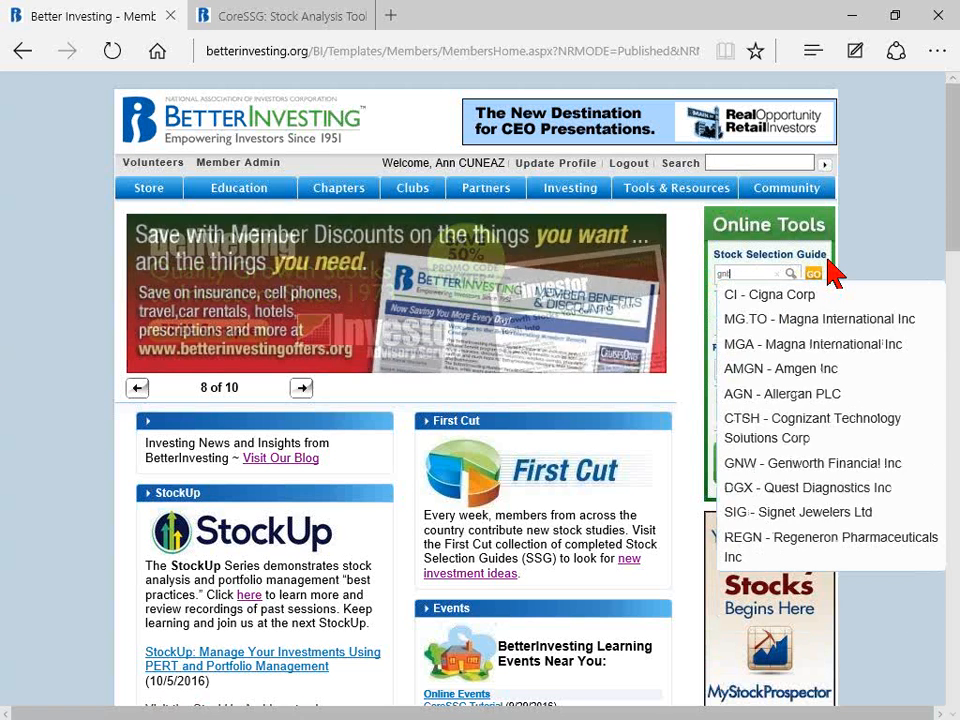
type("tx")
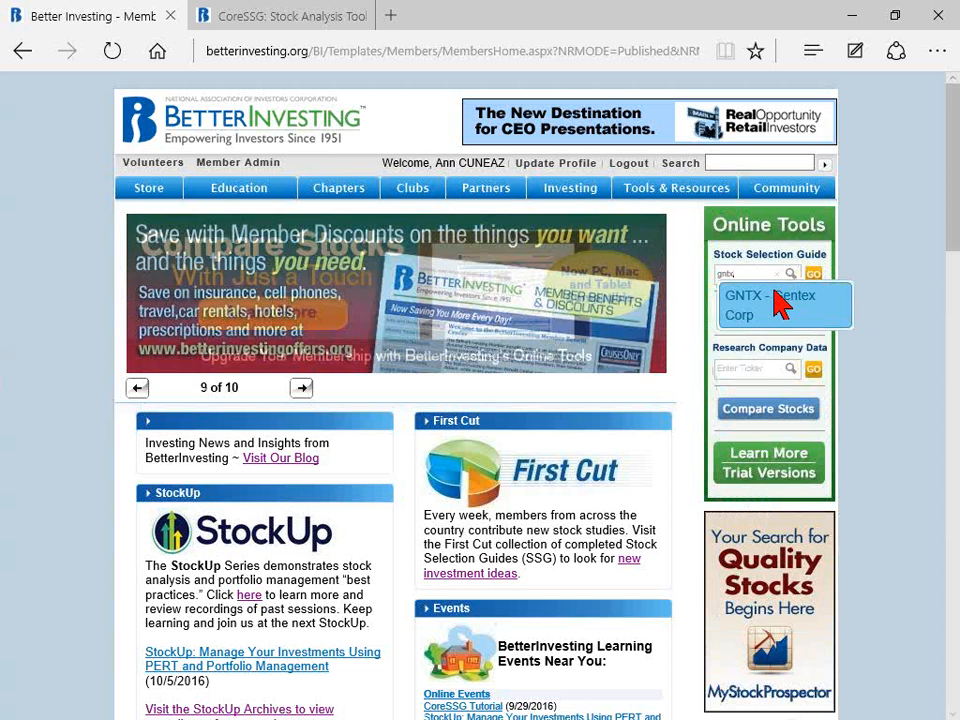
left_click(765, 305)
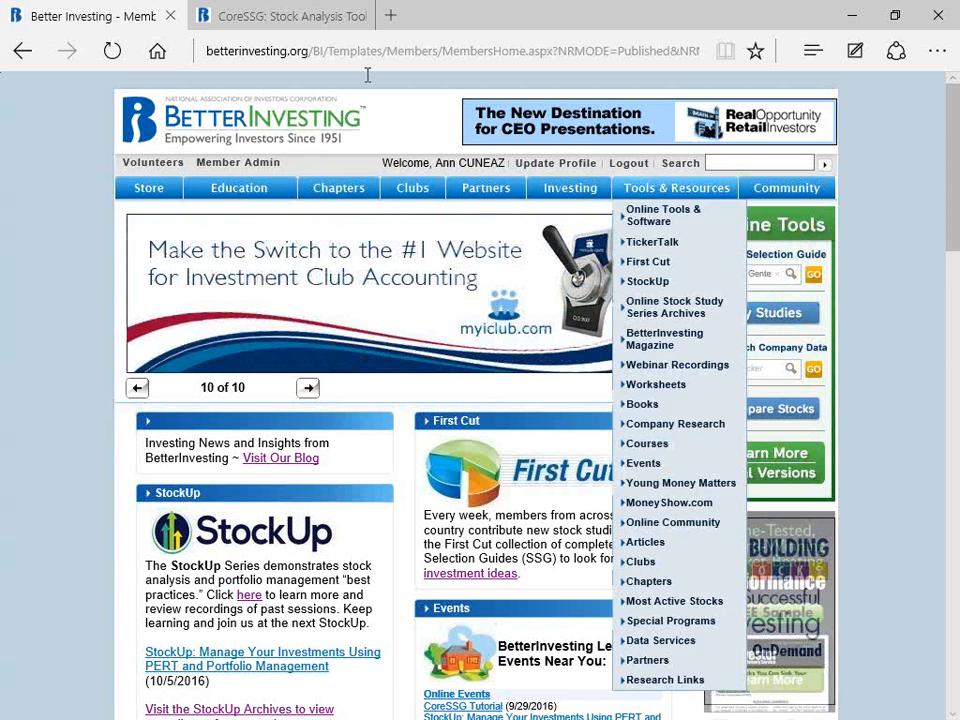
Step: Return to the open Gentex study, view it in SSGPlus and switch back to CoreSSG
left_click(282, 17)
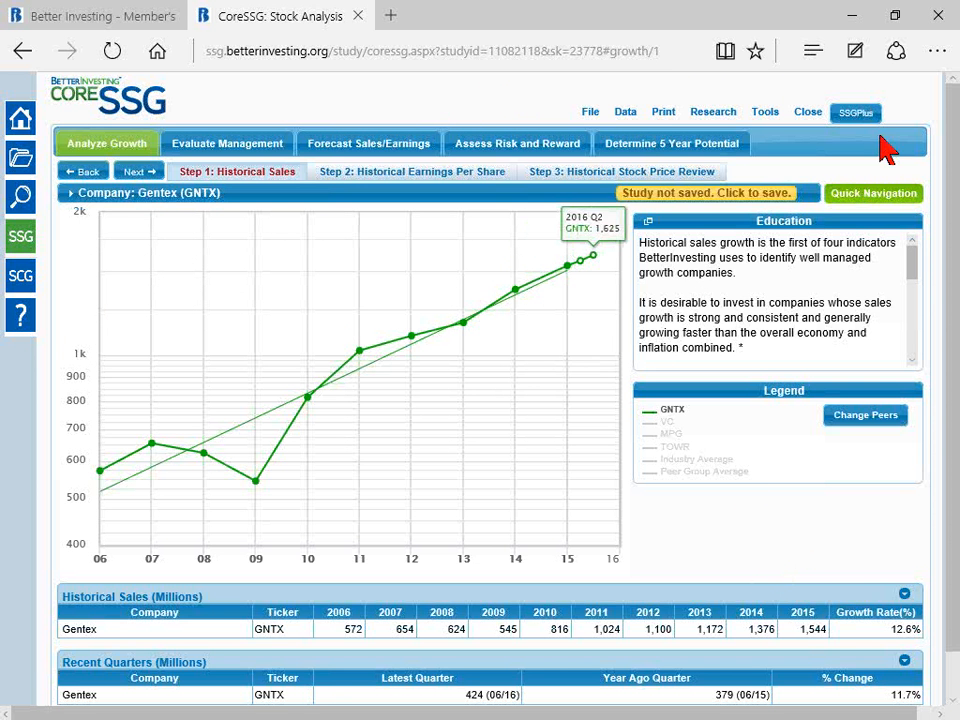
left_click(855, 117)
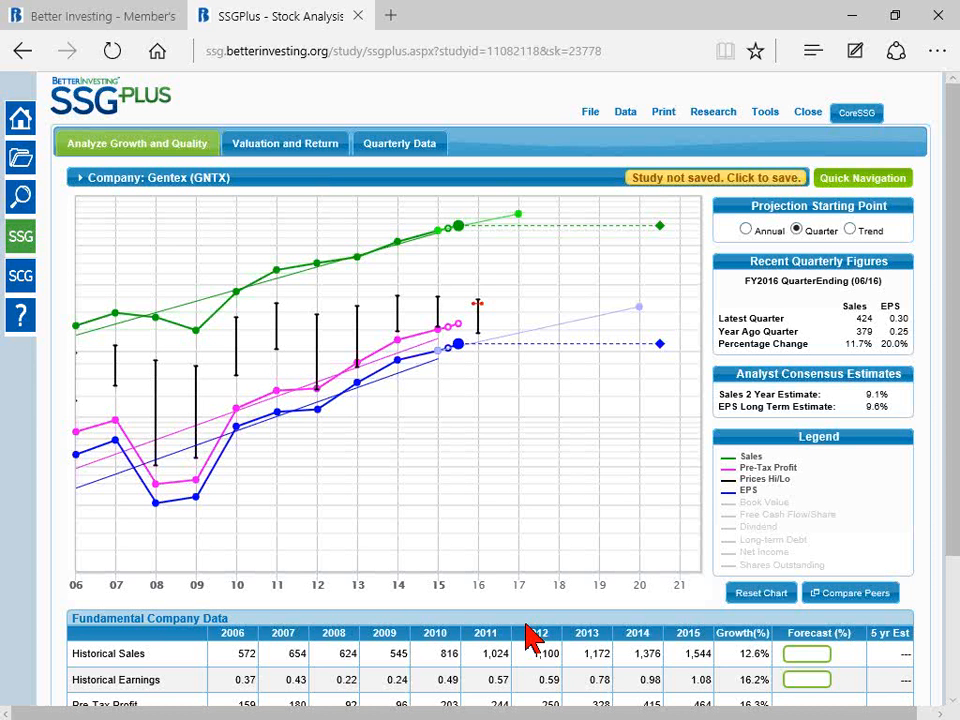
left_click(866, 116)
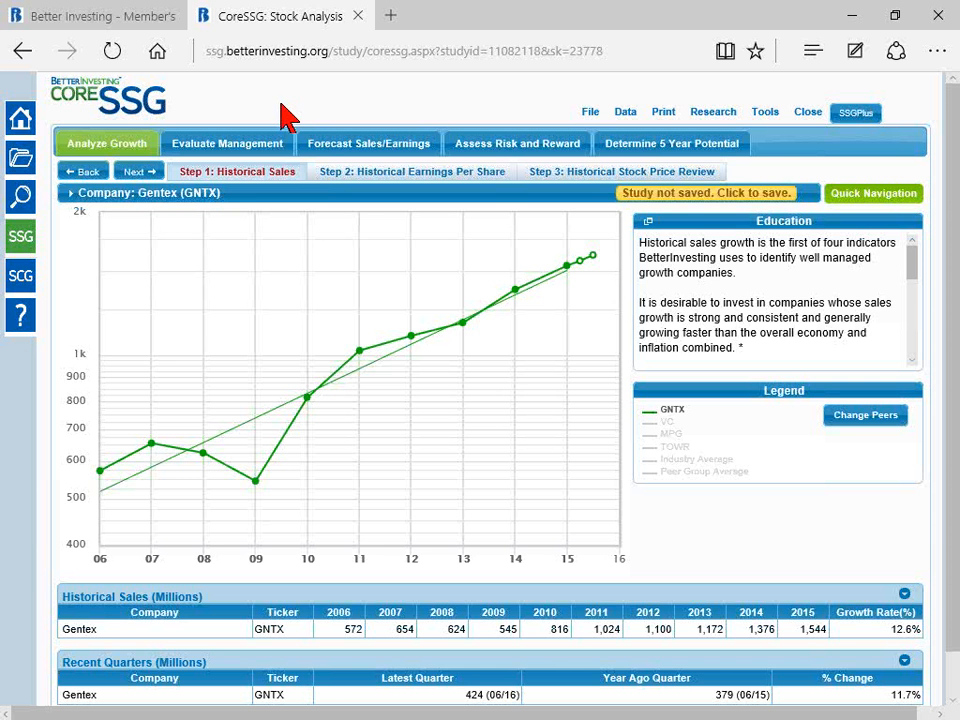
Step: Examine Gentex's historical sales chart, including the 2009 and latest quarterly points, and the recent-quarter sales change
mouse_move(268, 202)
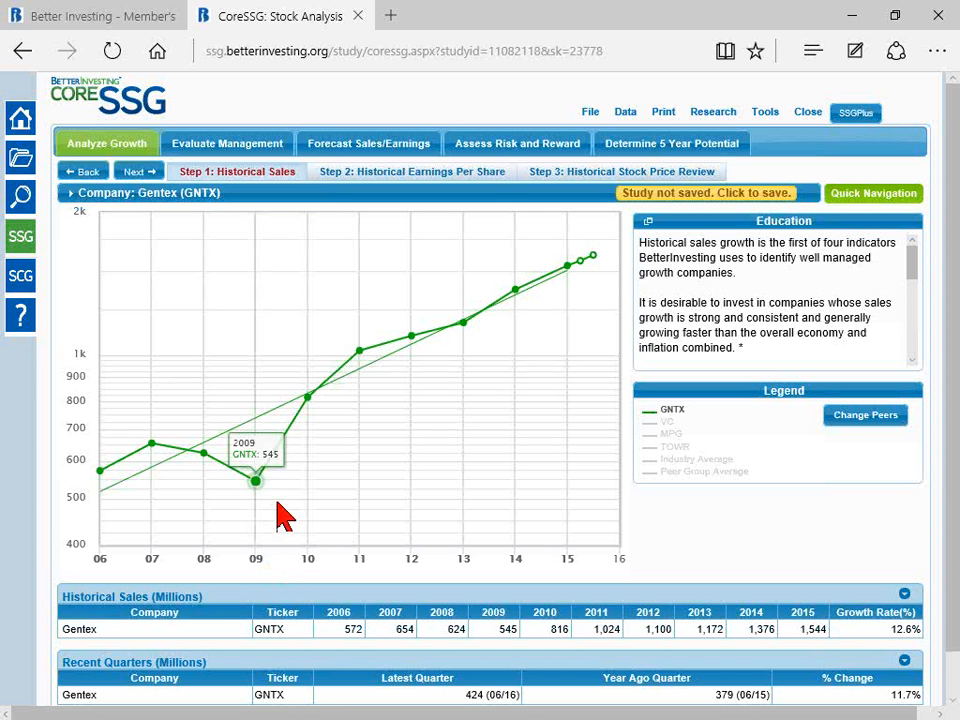
mouse_move(261, 507)
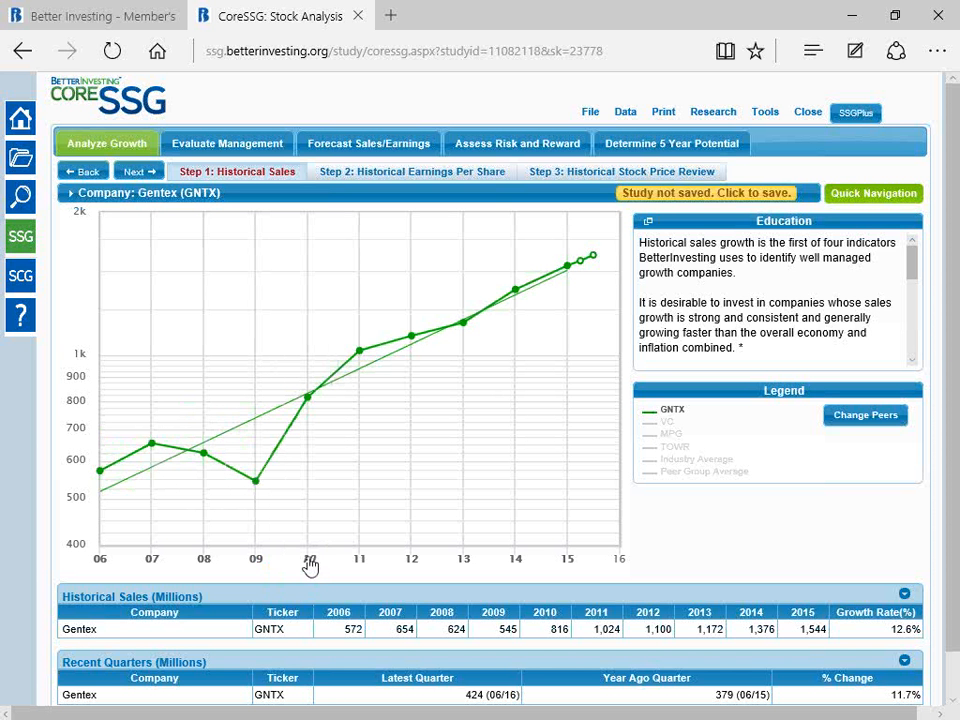
mouse_move(591, 290)
mouse_move(255, 485)
mouse_move(598, 262)
scroll(955, 618, "down", 1)
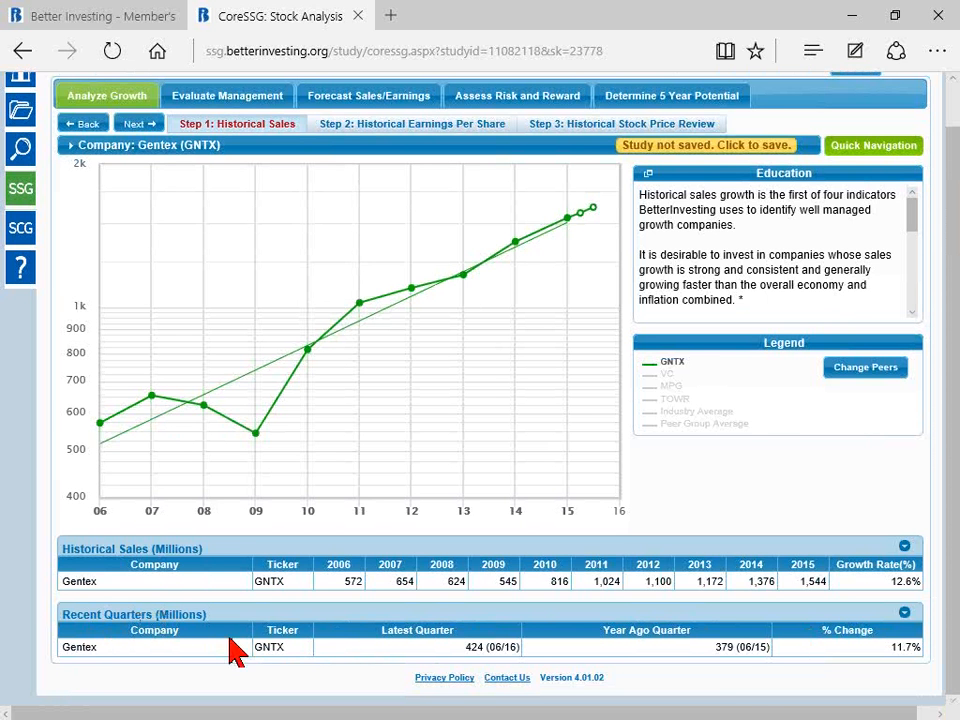
mouse_move(596, 212)
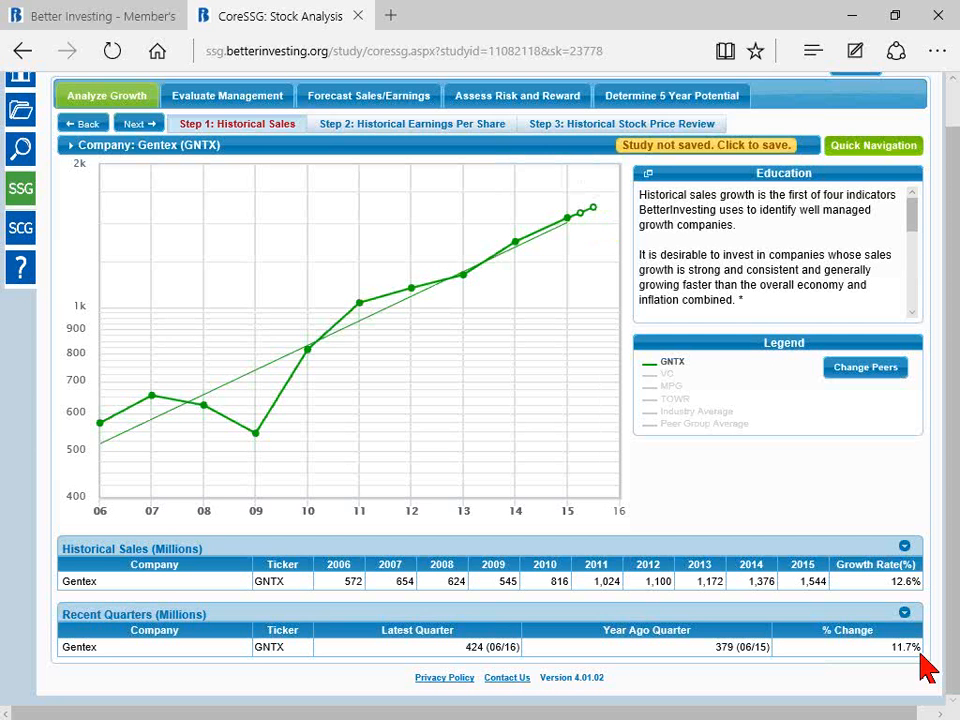
mouse_move(103, 514)
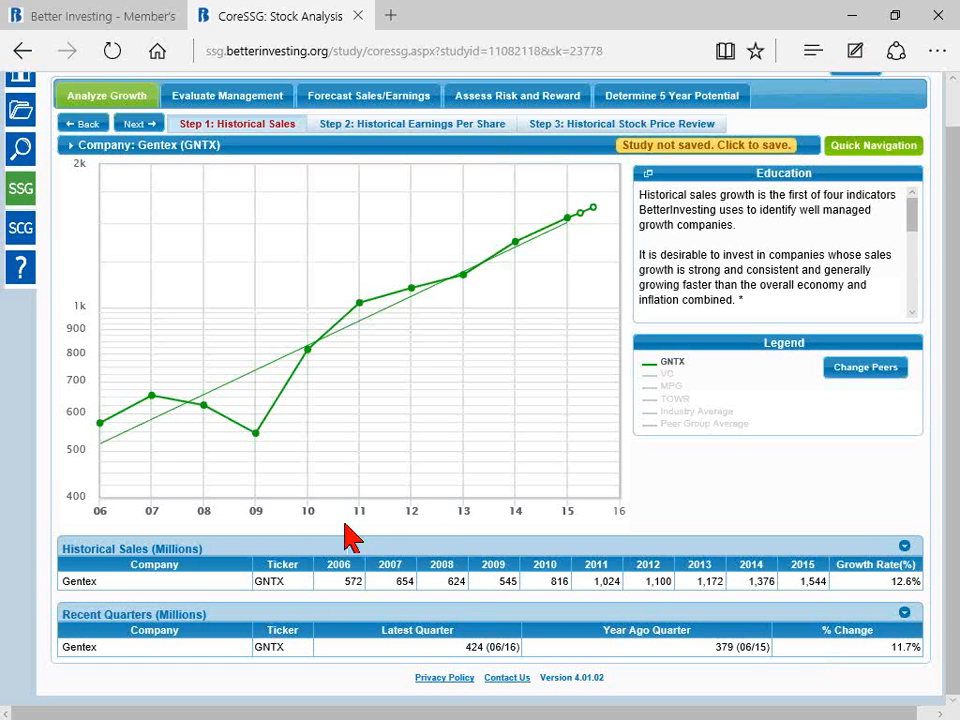
Step: Exclude the 2009 and 2008 sales from Gentex's historical sales trend and restore both years
mouse_move(254, 520)
left_click(258, 518)
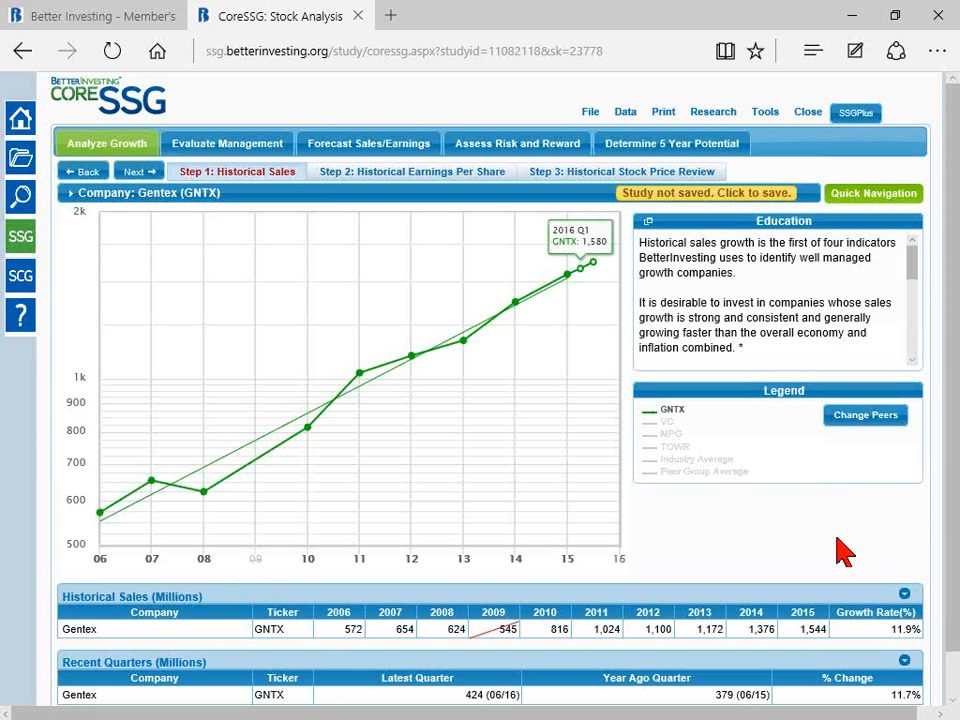
left_click(452, 632)
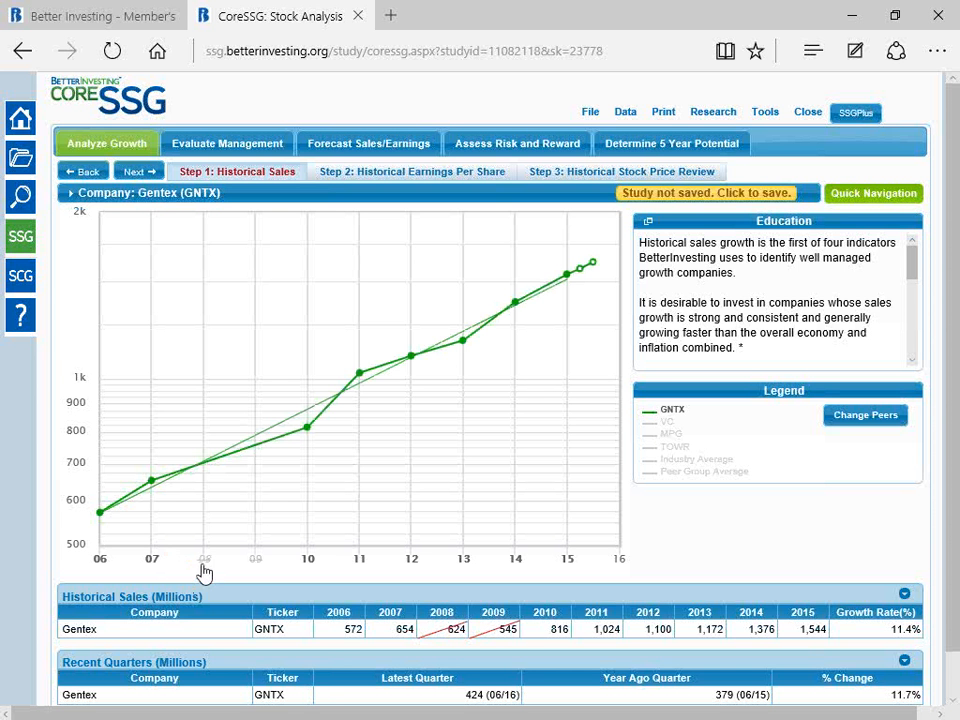
left_click(449, 632)
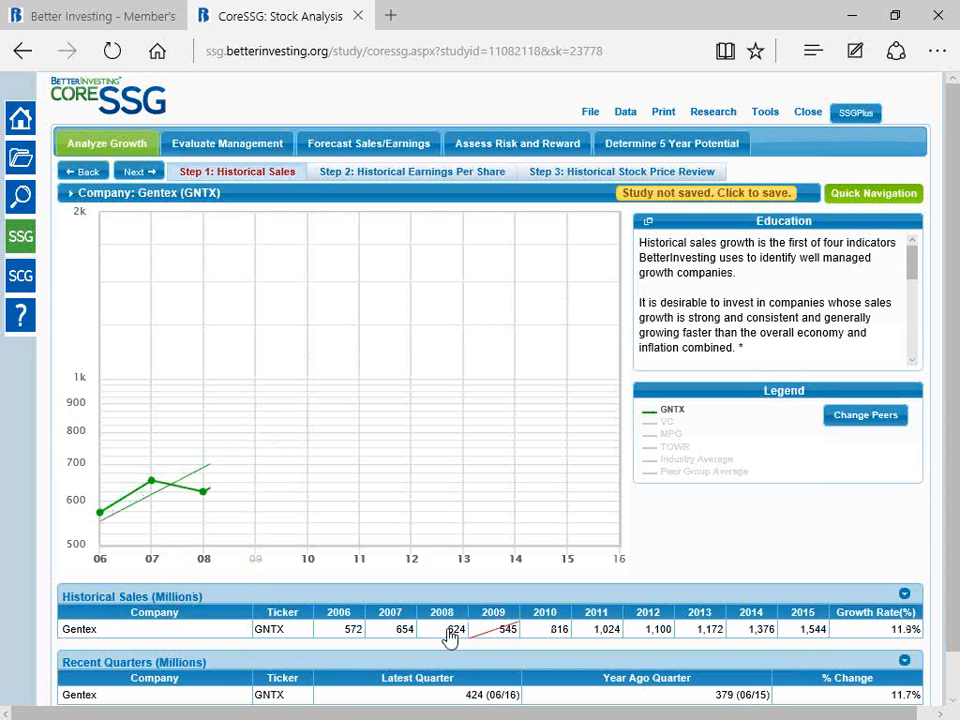
left_click(500, 633)
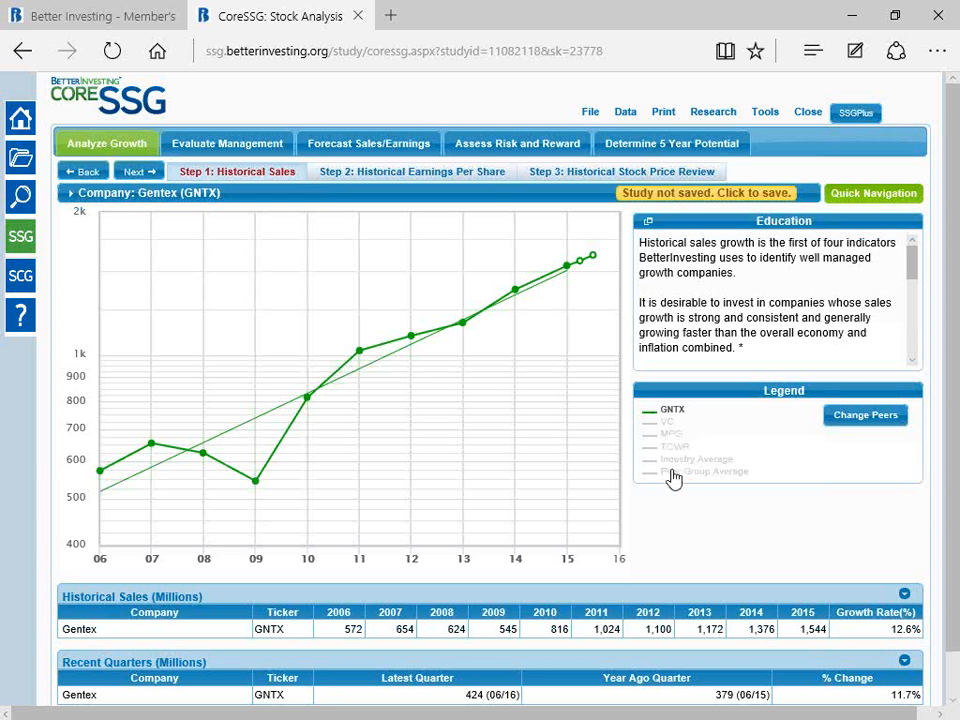
Step: Add the sales lines of the peers VC, MPG and TOWR to the historical sales chart
left_click(668, 423)
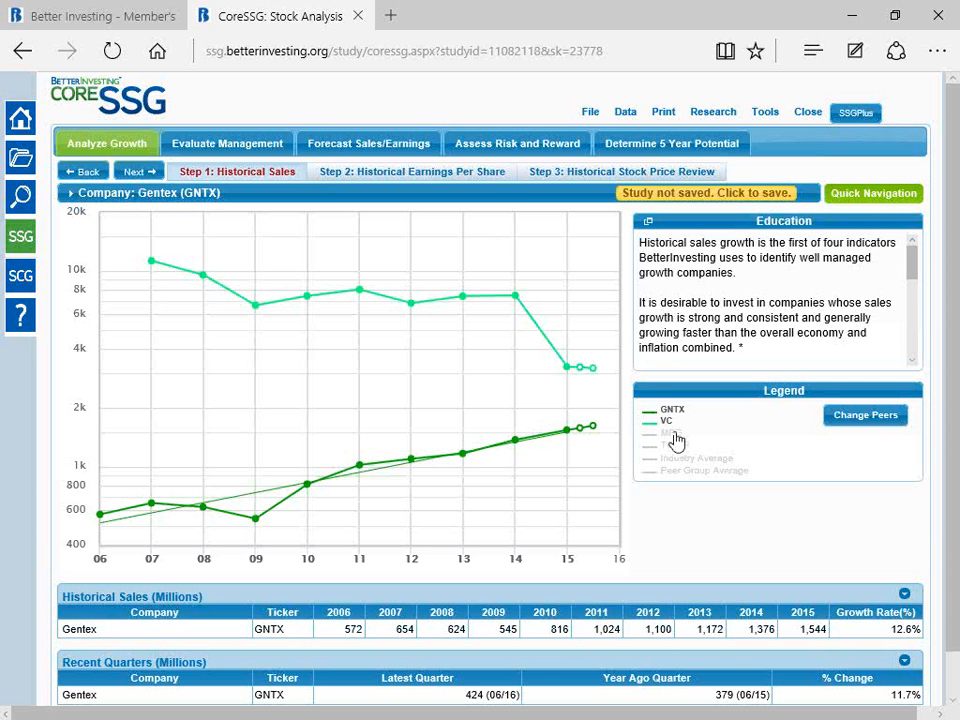
left_click(674, 438)
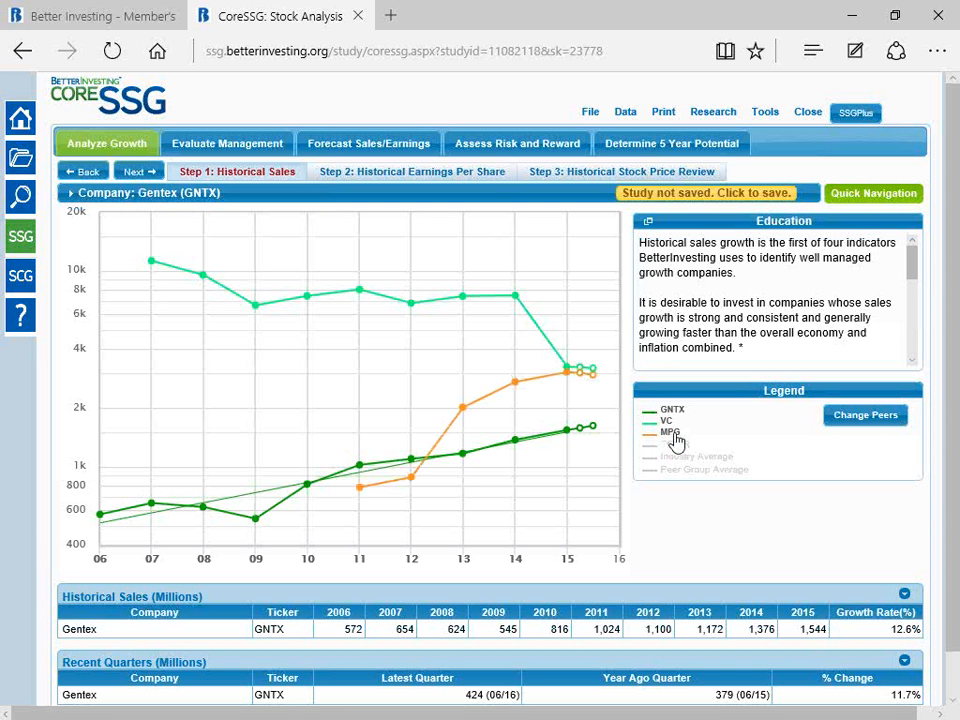
left_click(675, 445)
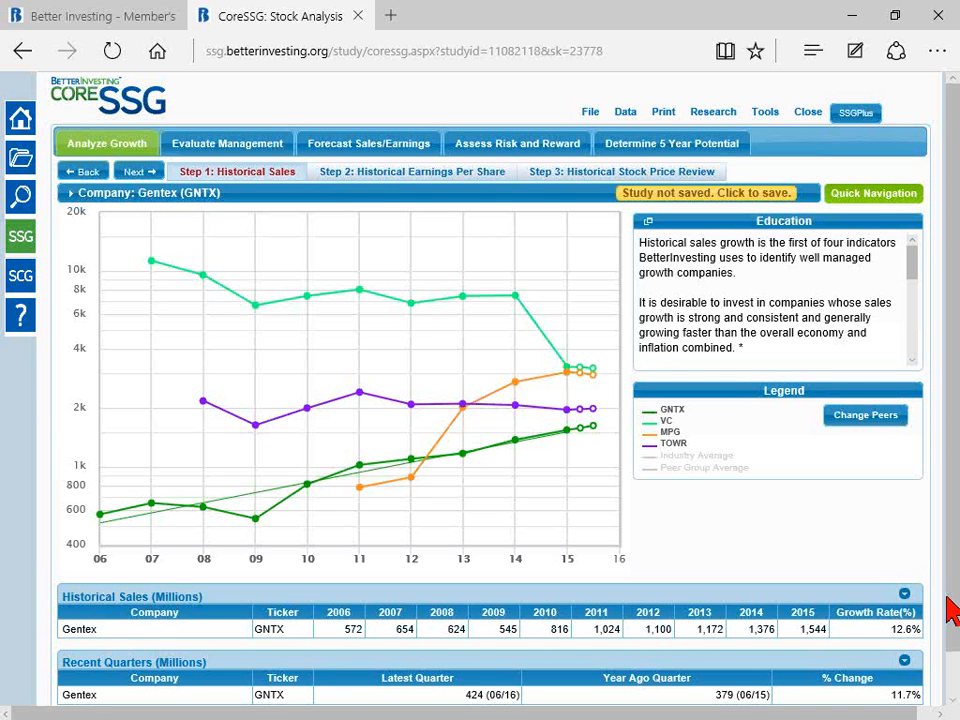
Step: Expand the Historical Sales data grid and compare Gentex's sales history with its peers
scroll(950, 605, "down", 2)
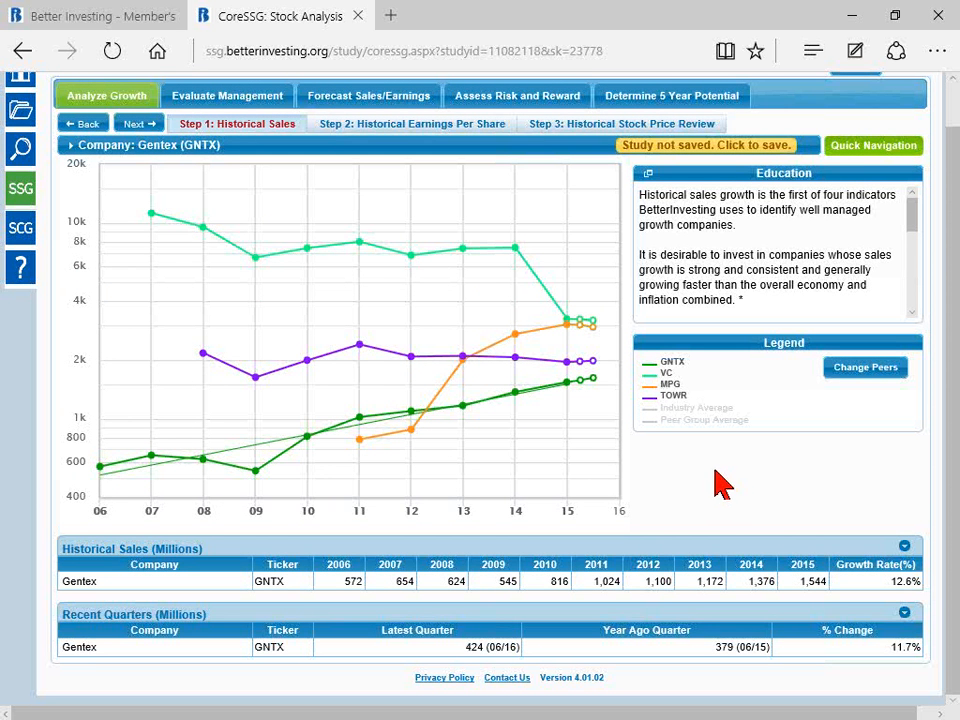
left_click(905, 549)
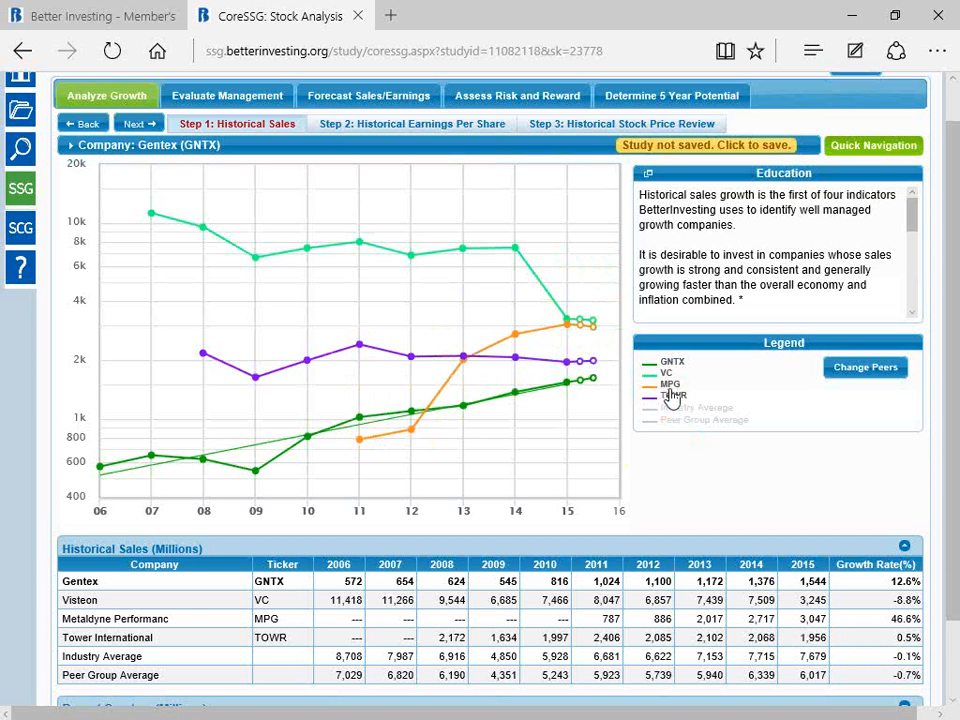
mouse_move(366, 440)
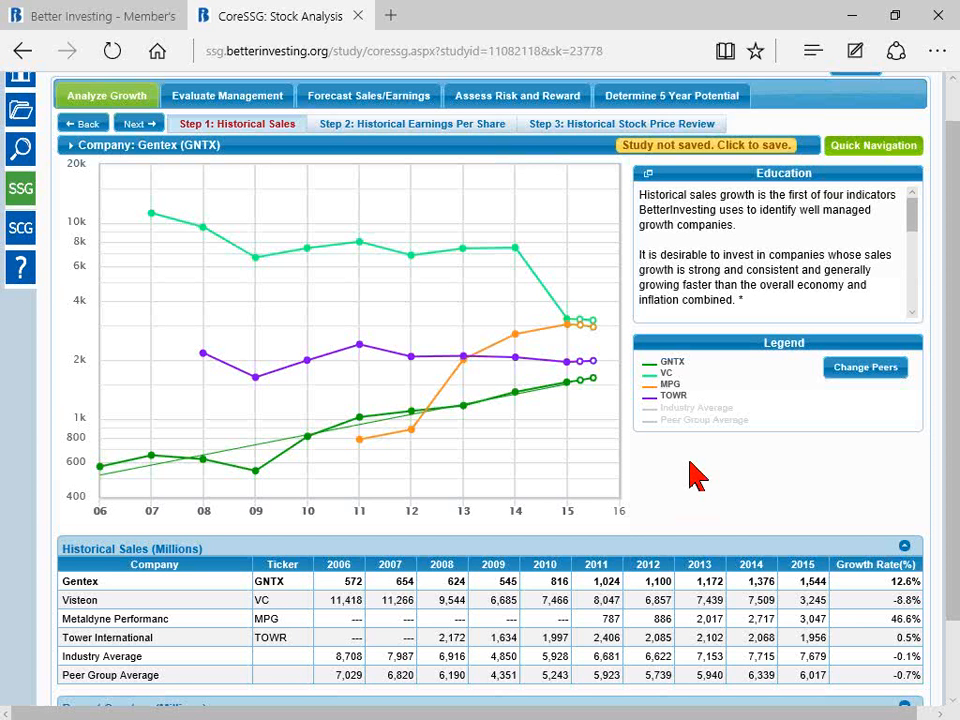
mouse_move(463, 418)
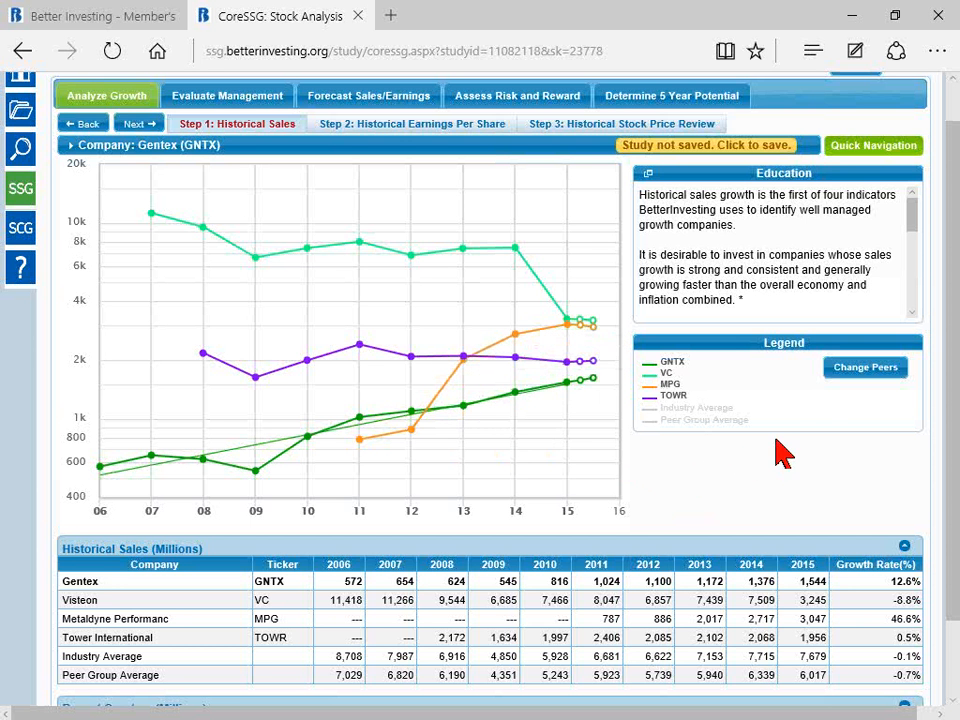
Step: Open the study's peer settings and replace the first peer, Visteon, with MGA - Magna International Inc
left_click(862, 369)
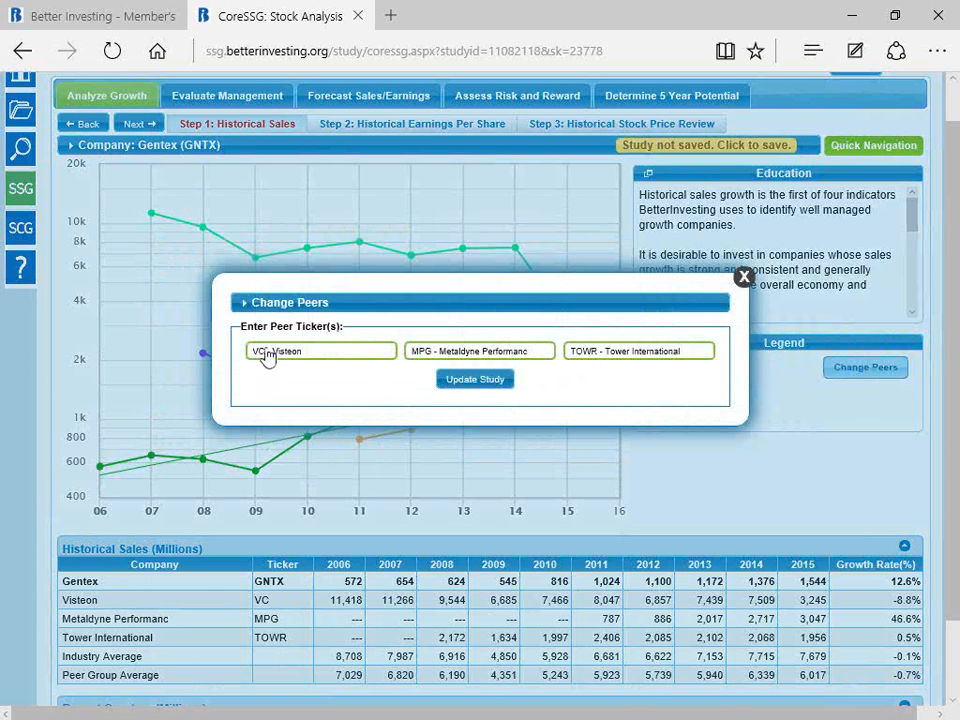
left_click(383, 360)
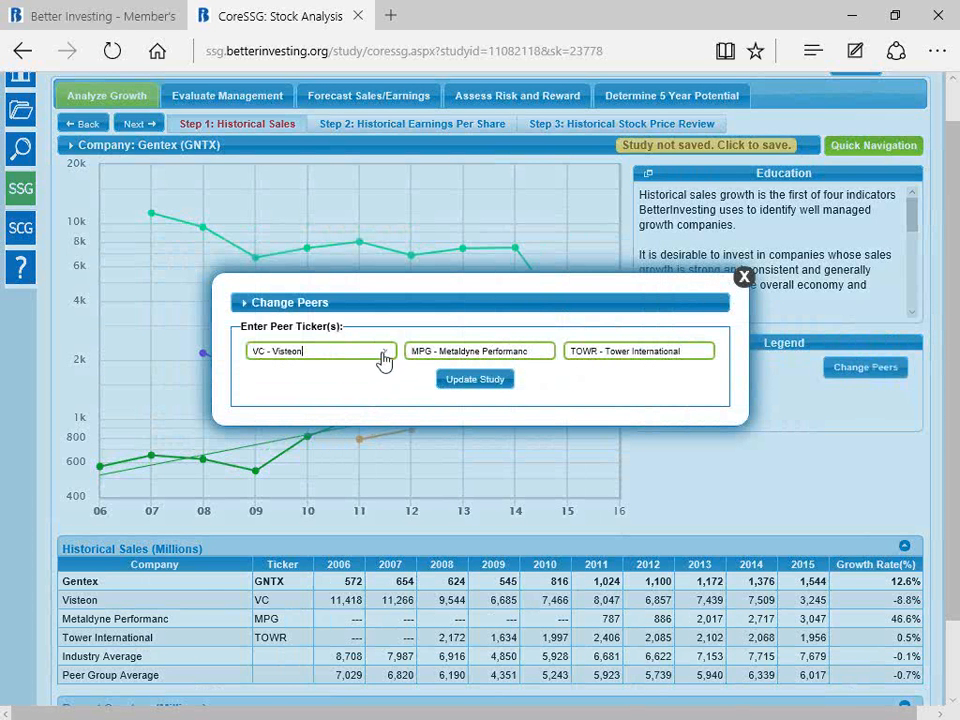
left_click(385, 351)
type("mga")
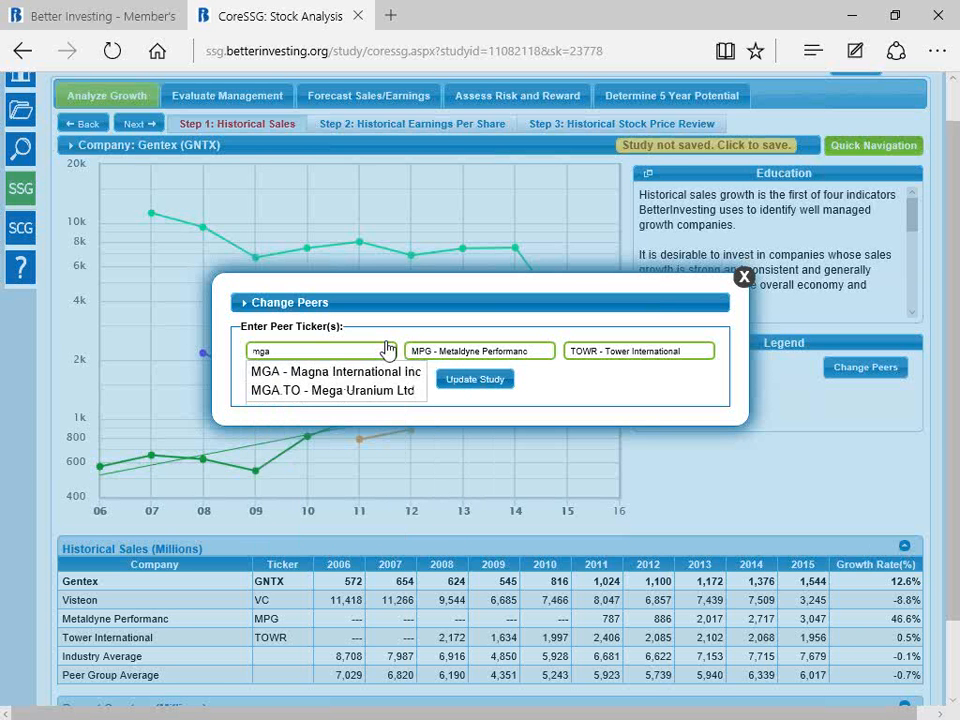
left_click(354, 373)
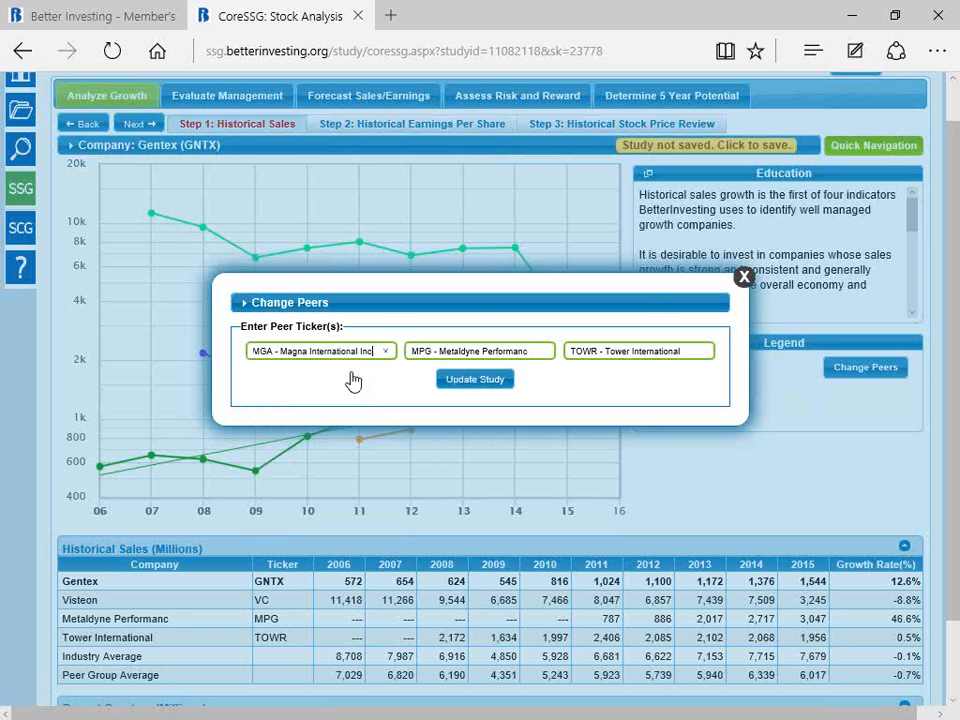
Step: Replace the second peer, Metaldyne Performance, with BWA - BorgWarner Inc
left_click(543, 352)
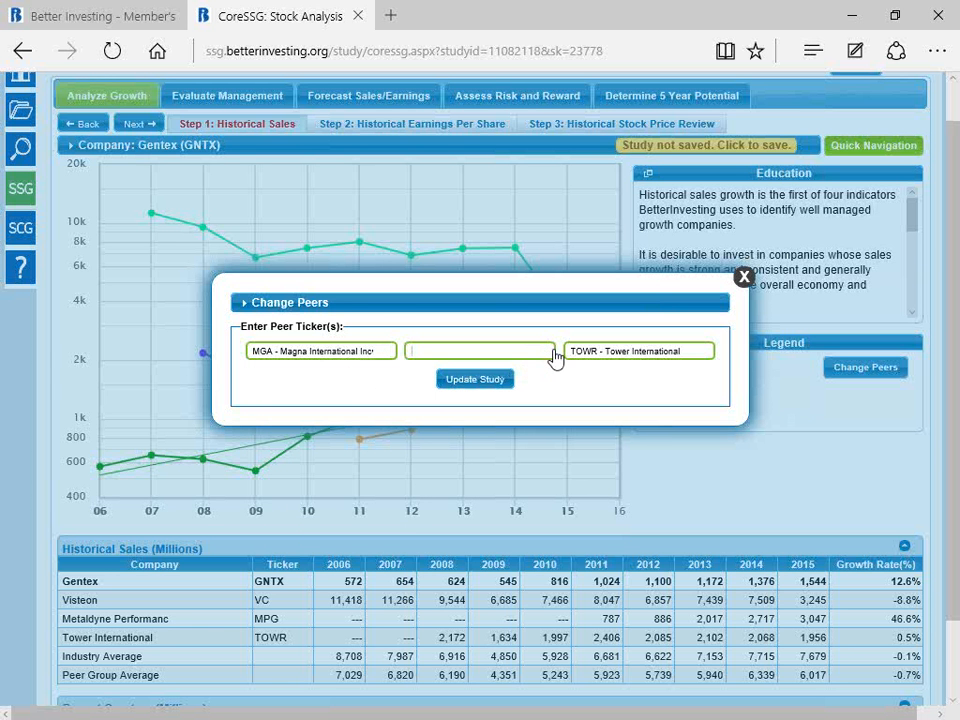
type("bwa")
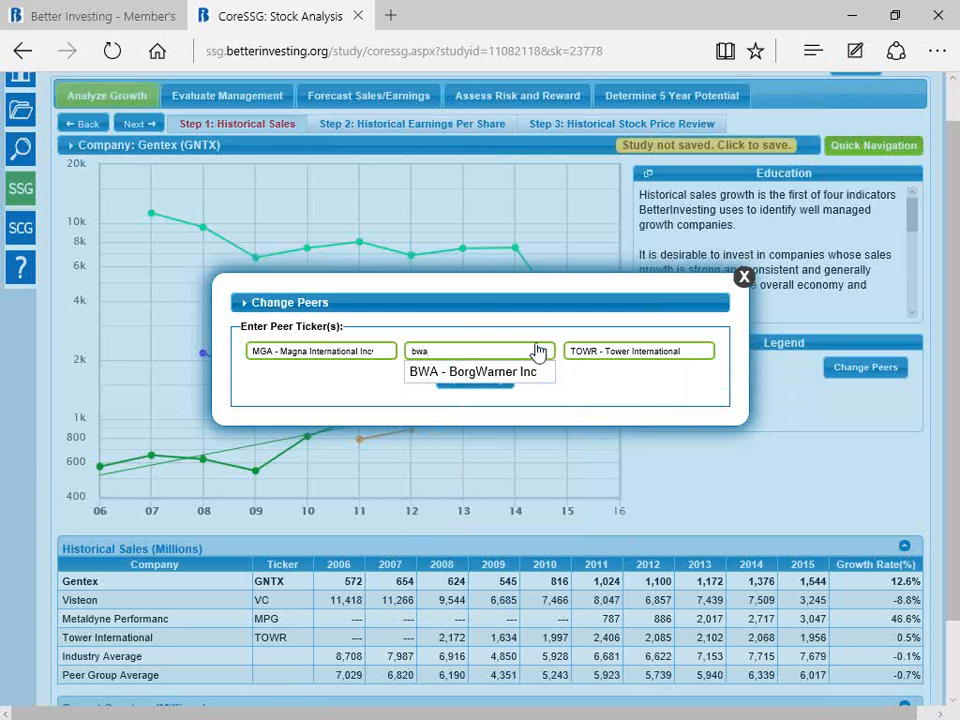
left_click(496, 373)
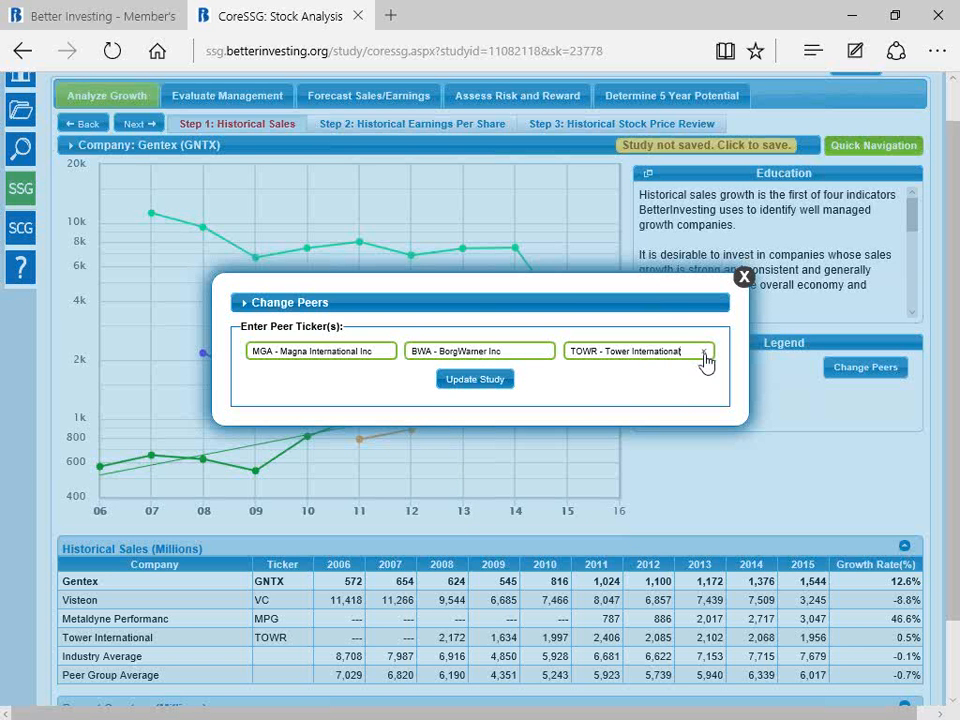
Step: Replace the third peer, Tower International, with THRM - Gentherm Inc and update the study with the new peers
key("ctrl+a")
key("BackSpace")
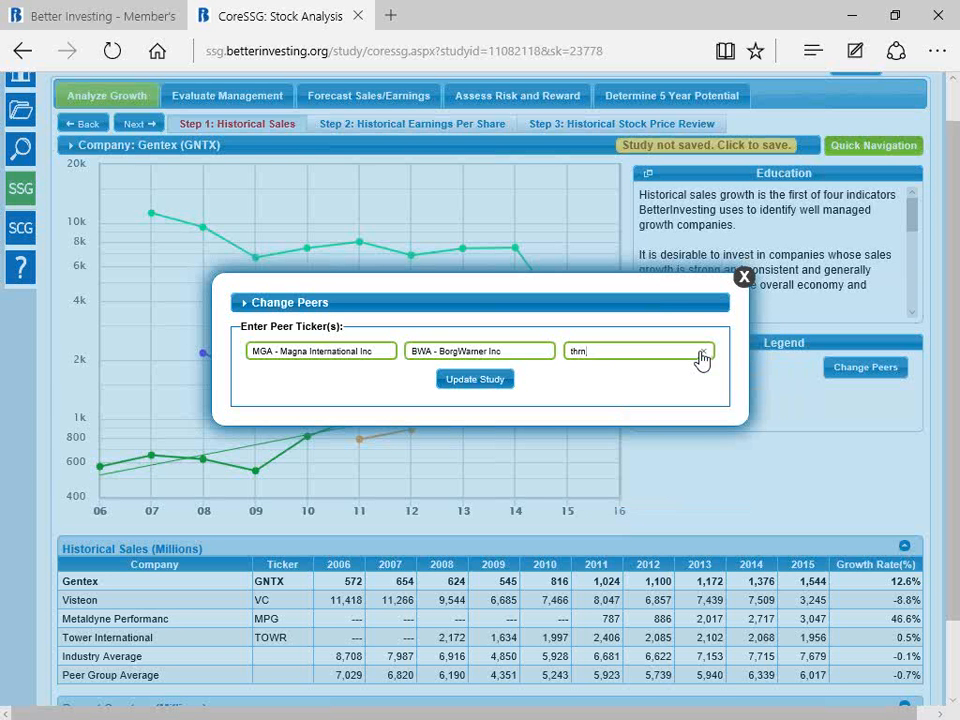
left_click_drag(598, 351, 570, 360)
key("BackSpace")
type("thrm")
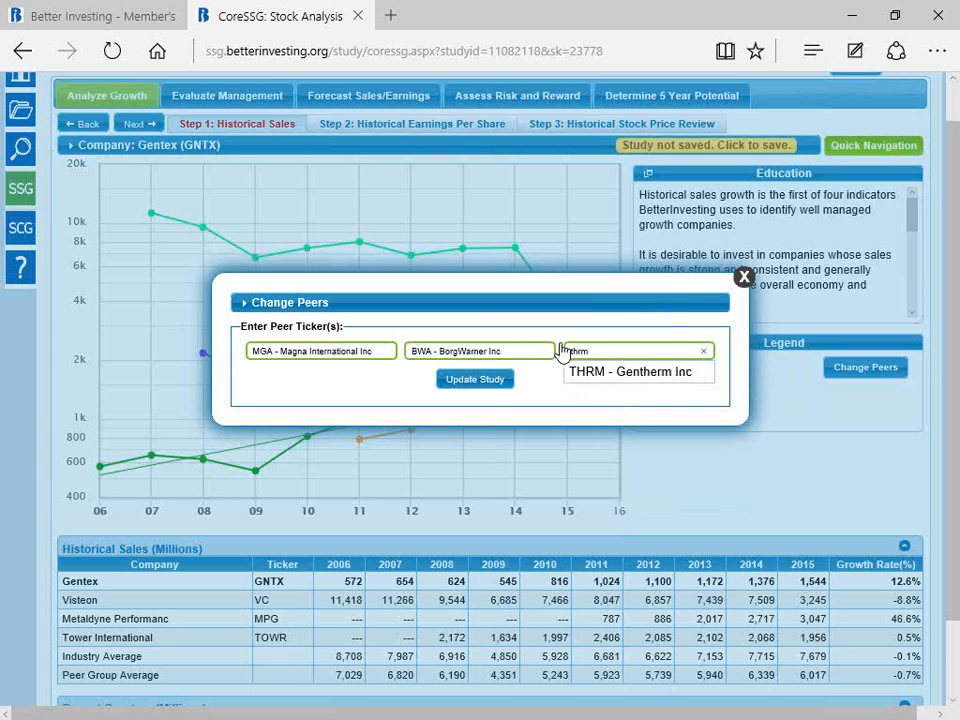
left_click(637, 384)
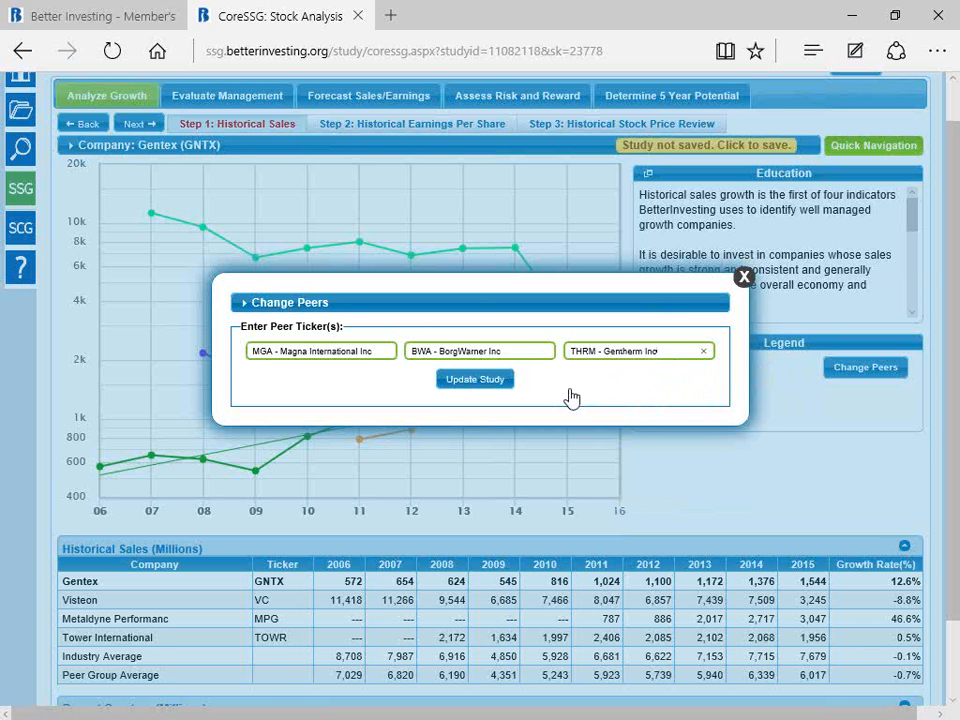
left_click(467, 383)
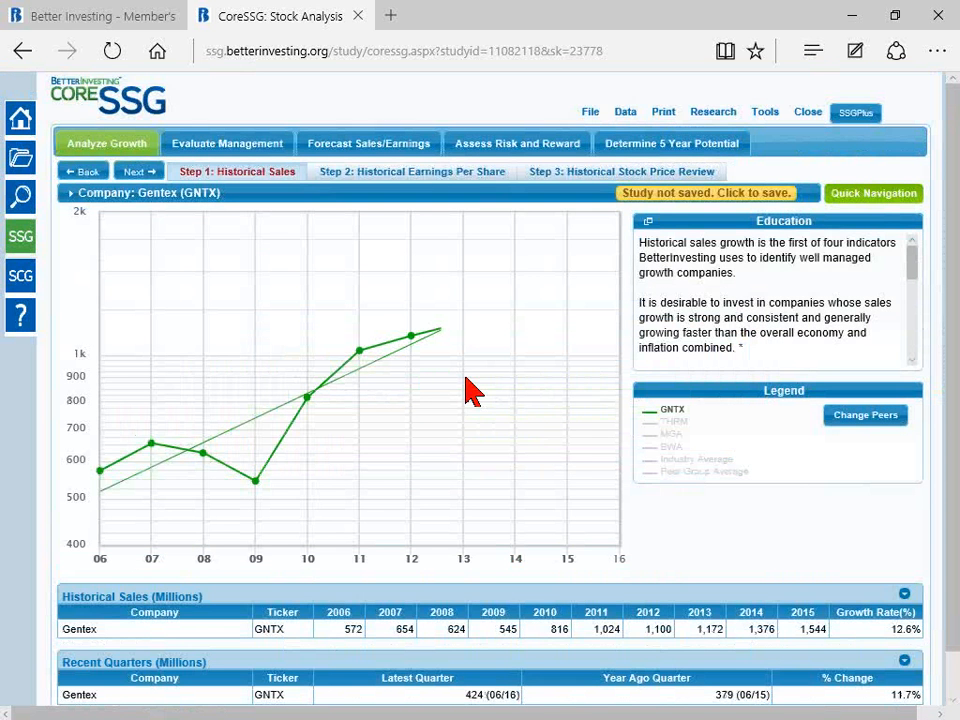
Step: Add the sales lines of the peers THRM, MGA and BWA to the historical sales chart
left_click(680, 424)
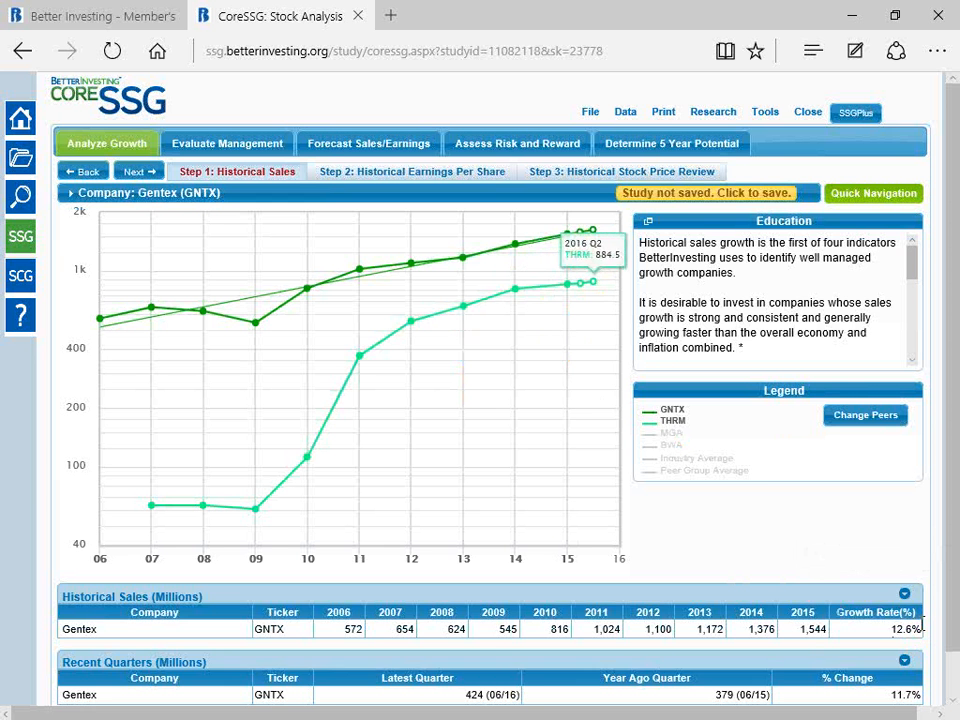
left_click(905, 597)
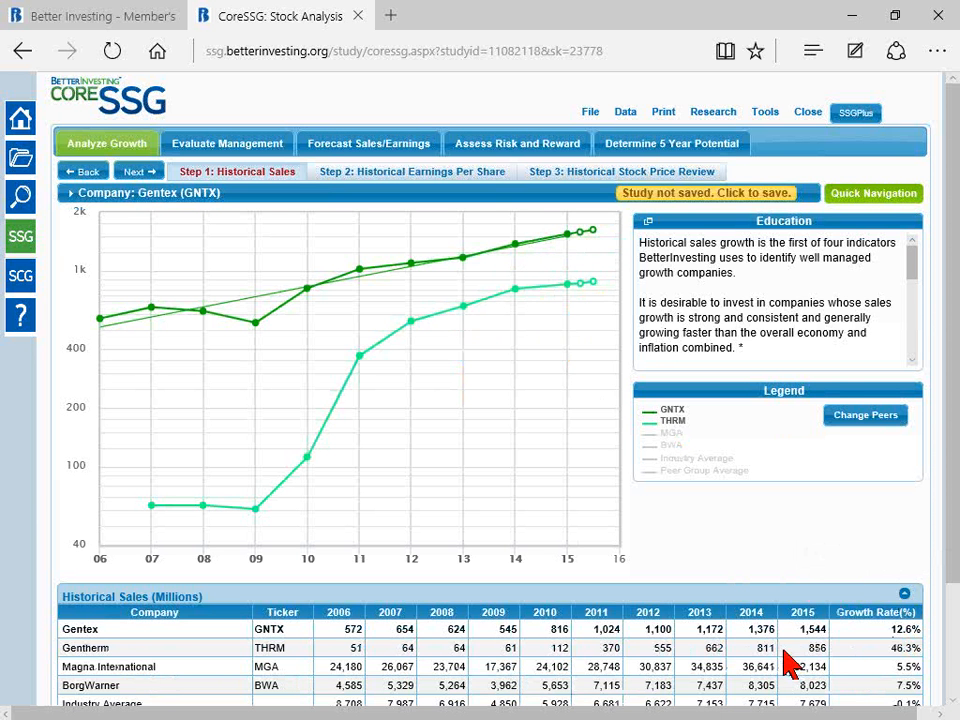
left_click(670, 433)
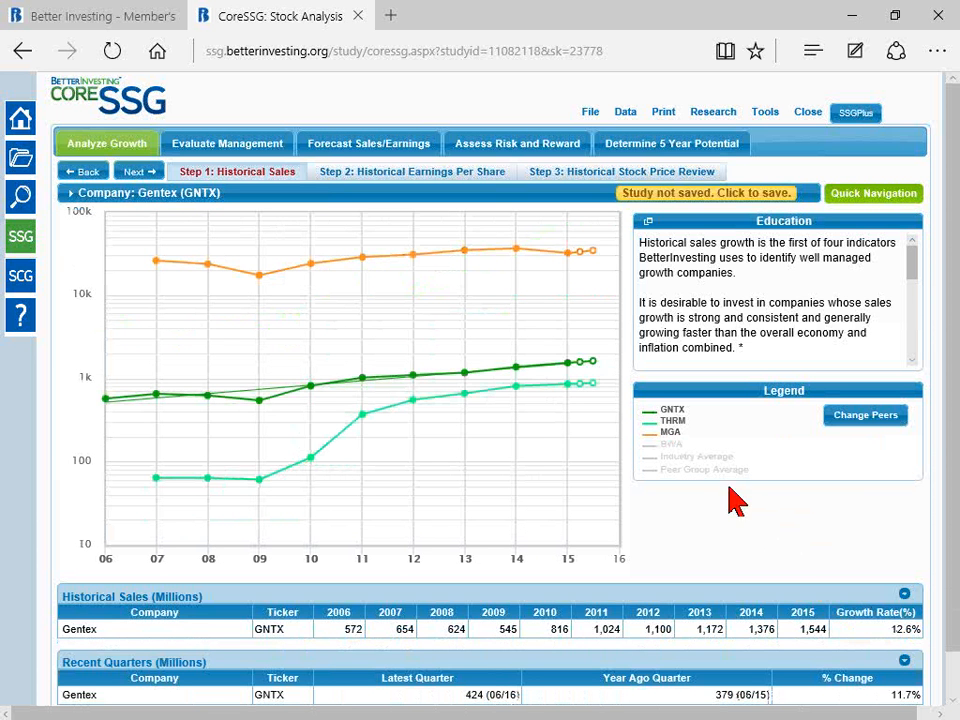
mouse_move(583, 278)
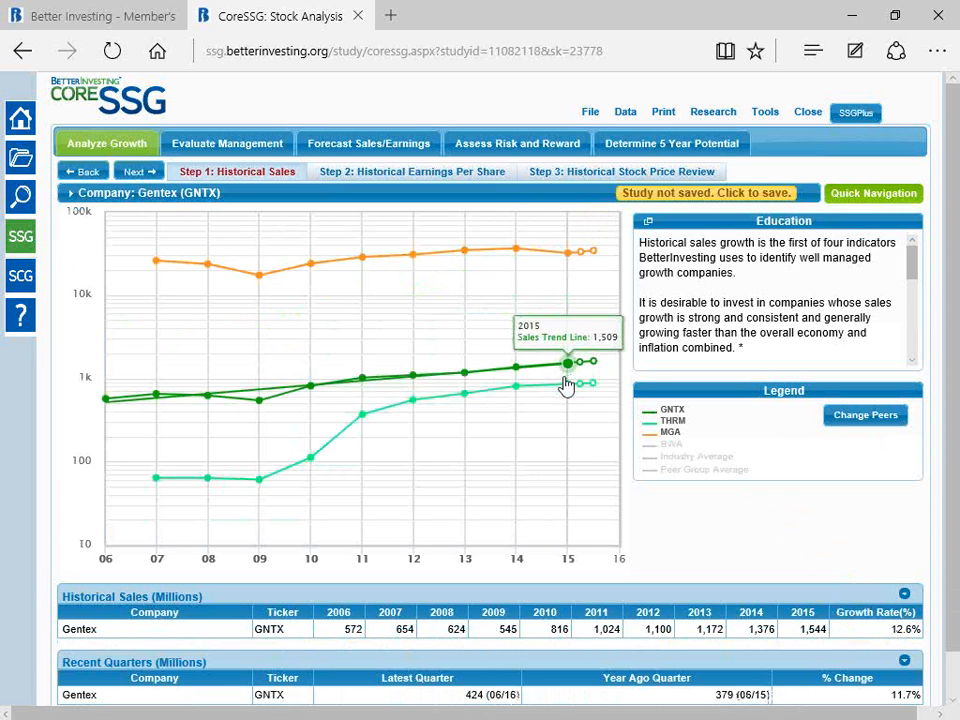
left_click(673, 446)
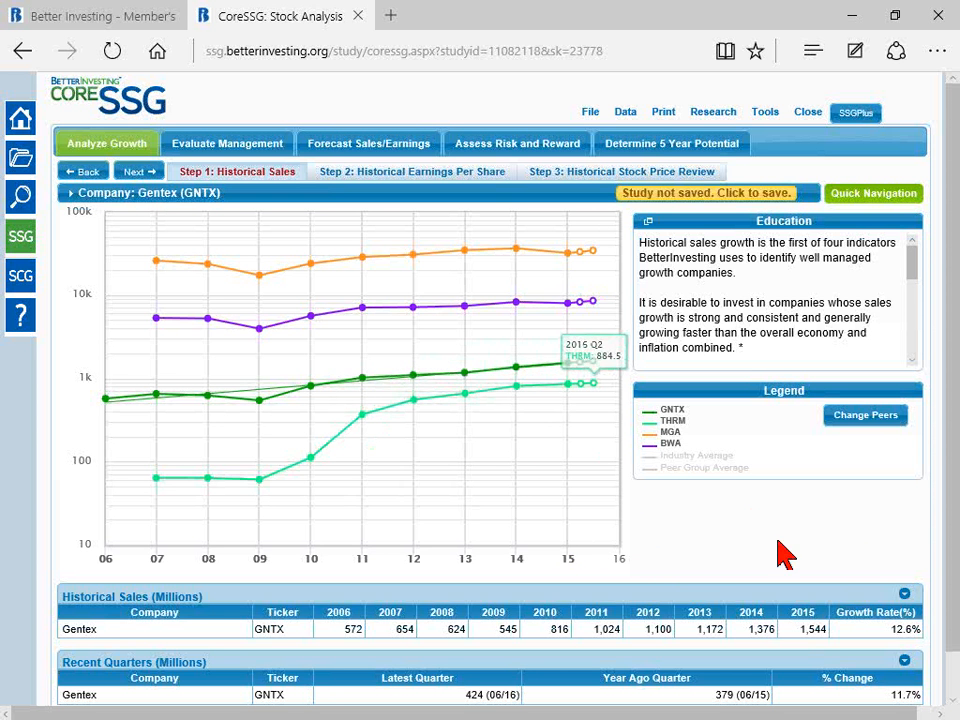
Step: Expand the Historical Sales and Recent Quarters data grids and compare Gentex's figures with those of the new peers
scroll(840, 562, "down", 1)
left_click(905, 548)
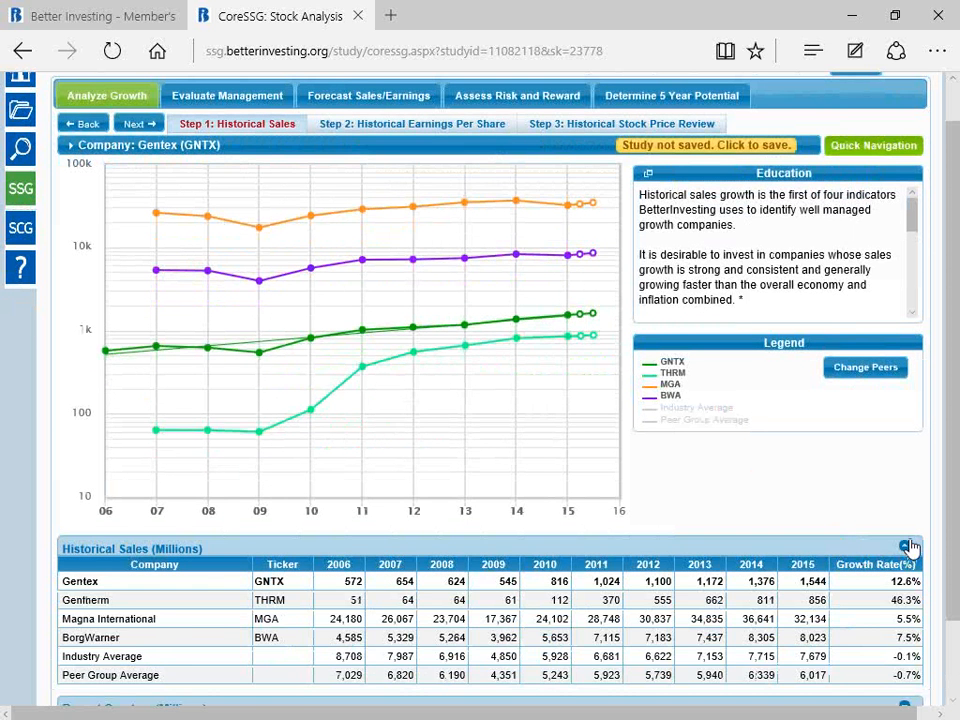
scroll(900, 590, "down", 1)
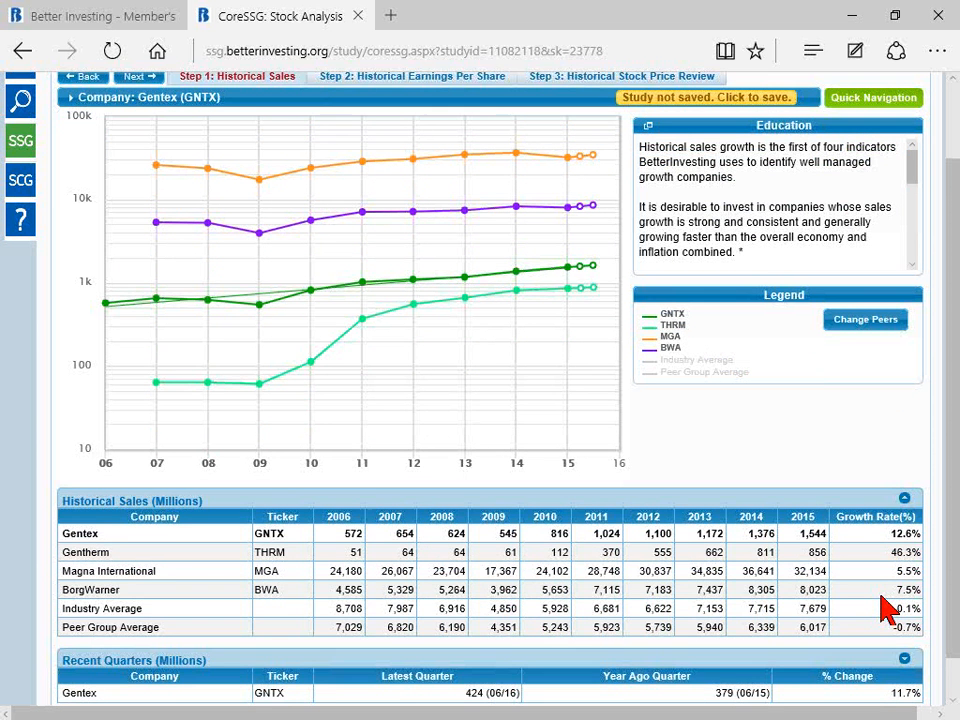
scroll(882, 607, "down", 1)
left_click(905, 614)
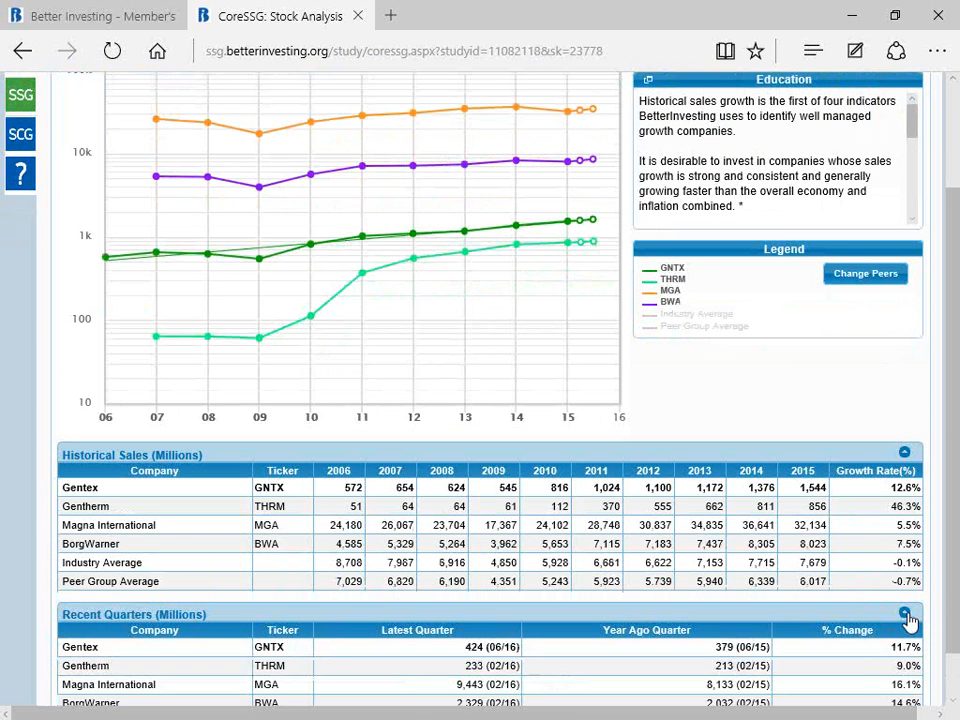
scroll(890, 650, "down", 1)
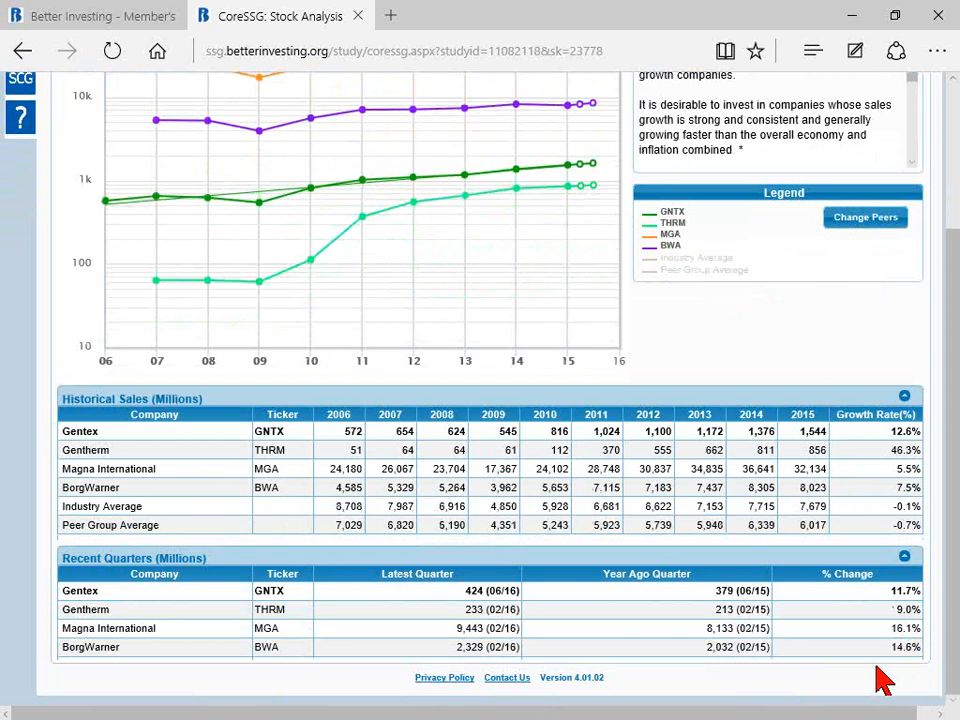
scroll(887, 458, "up", 3)
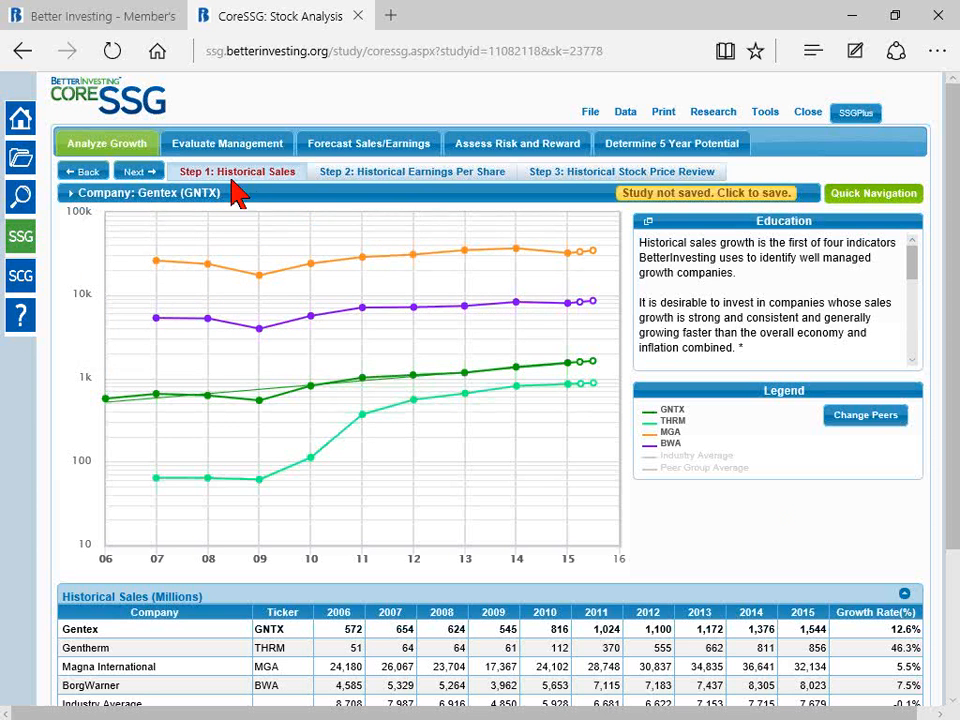
Step: Move on to the Historical Earnings Per Share step and hide the THRM, MGA and BWA lines from its chart
left_click(147, 176)
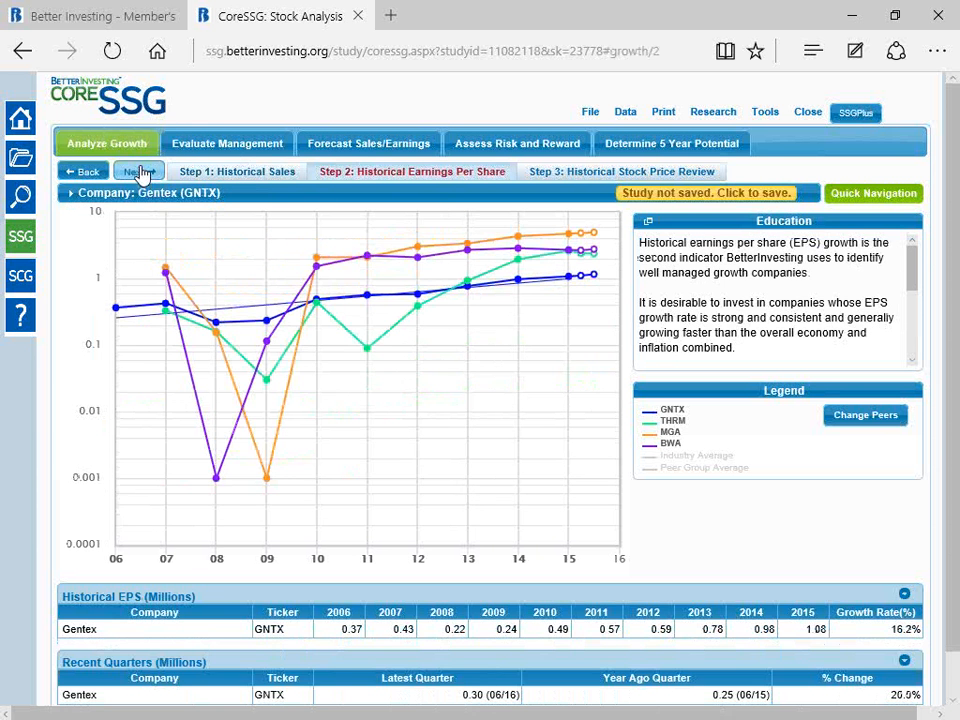
left_click(672, 421)
left_click(672, 436)
left_click(672, 446)
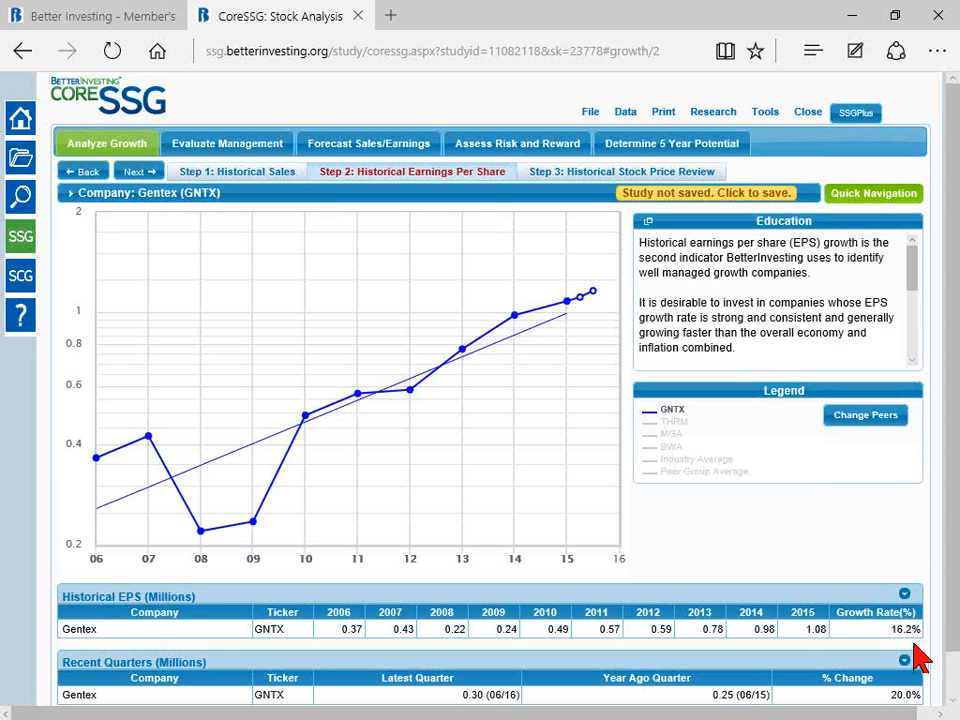
Step: Exclude the 2008 and 2009 values from Gentex's historical EPS trend and review the resulting growth rate
left_click(203, 562)
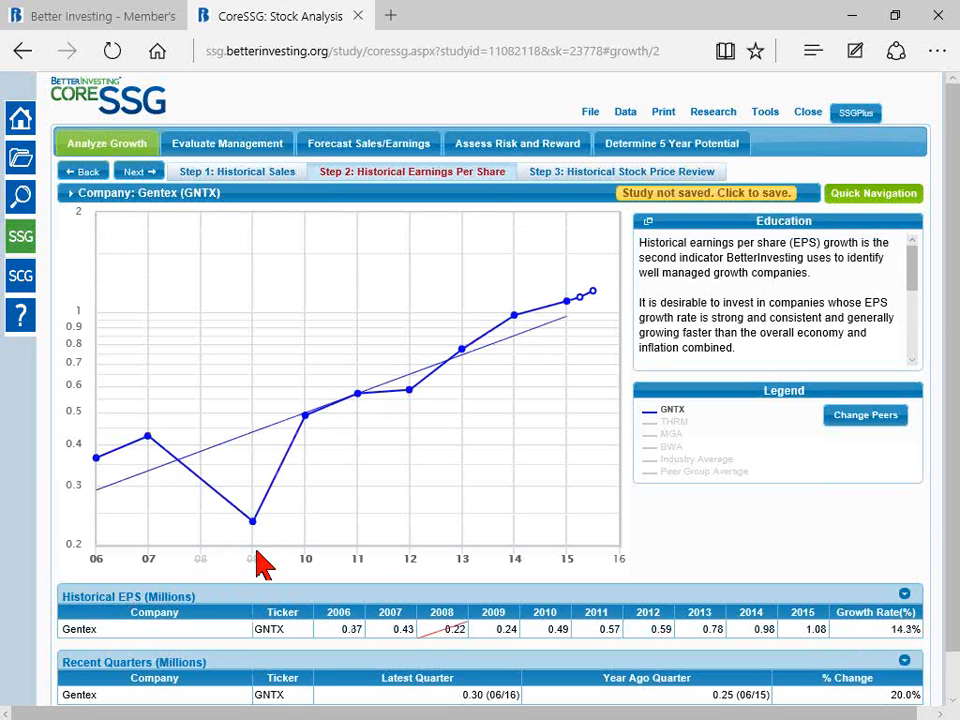
left_click(255, 562)
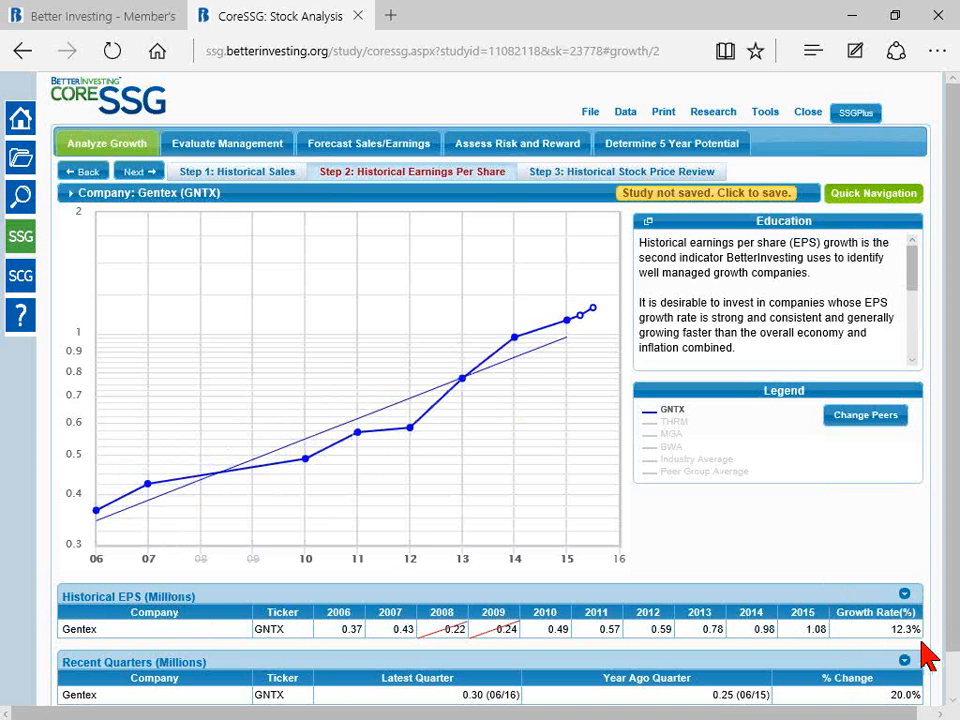
scroll(953, 650, "down", 1)
scroll(953, 660, "down", 1)
mouse_move(590, 296)
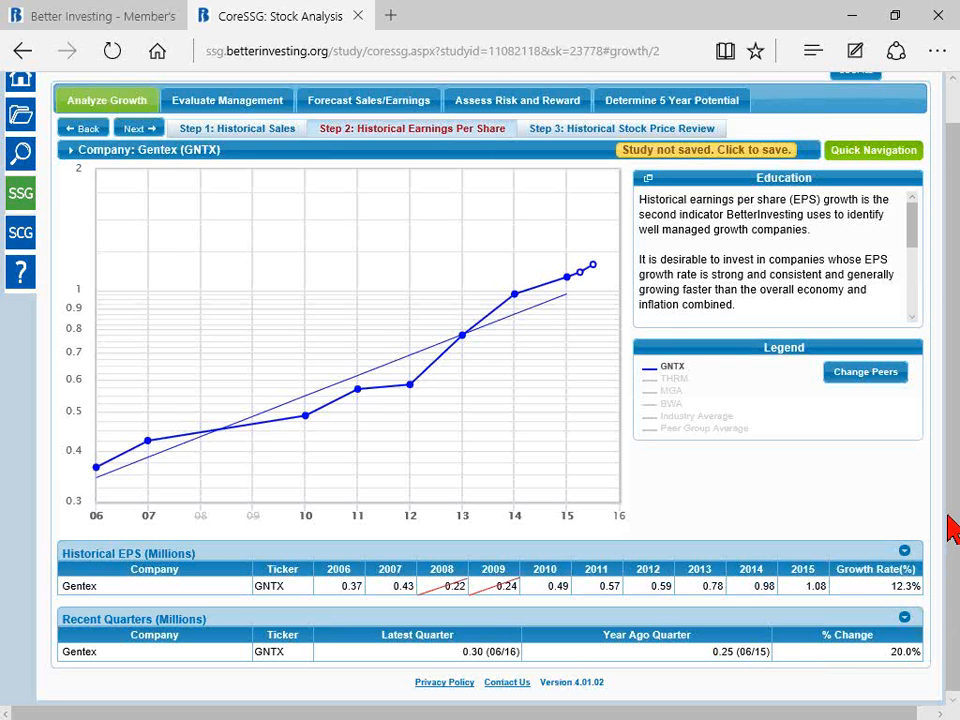
Step: Add the earnings per share lines of the peers THRM and MGA to the historical EPS chart
left_click(676, 379)
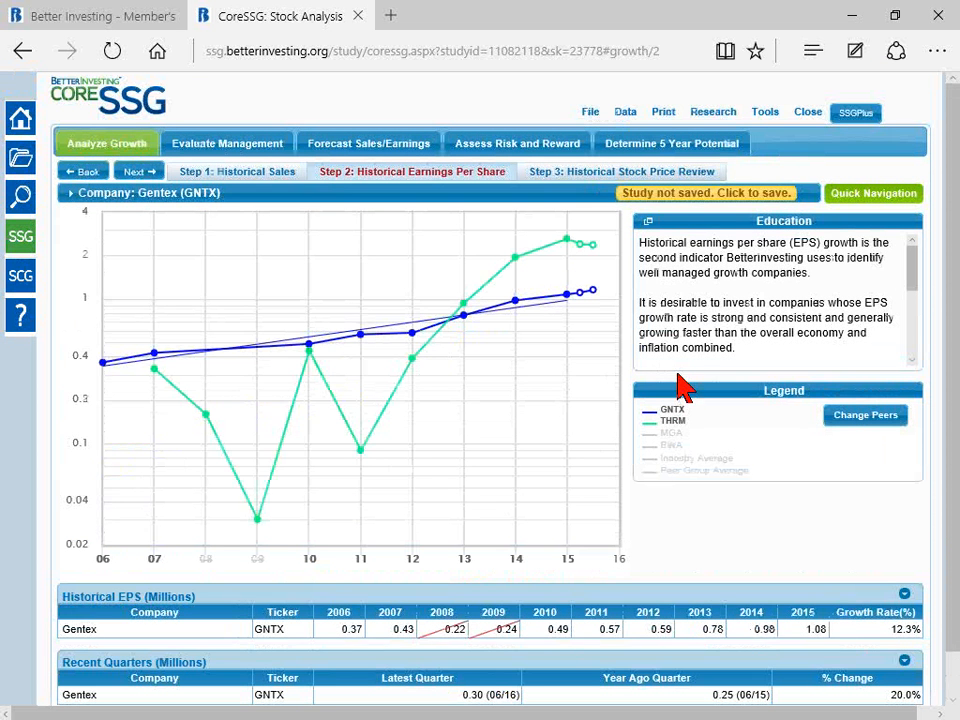
left_click(672, 436)
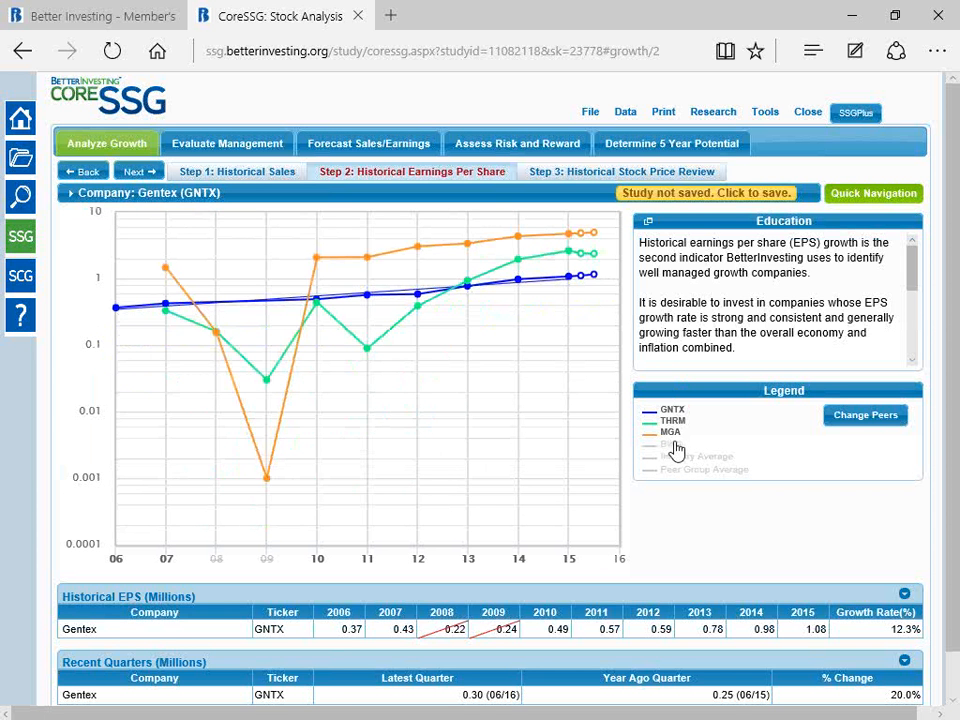
mouse_move(317, 322)
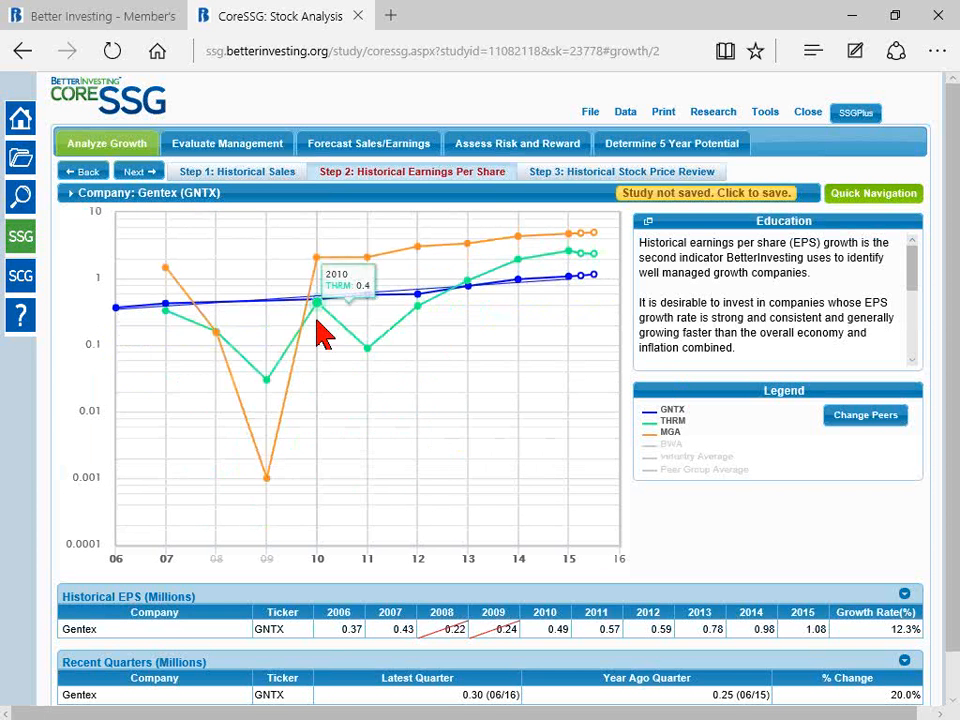
Step: Restore the excluded 2008 and 2009 EPS values of Gentex and add the BWA line to the chart
mouse_move(276, 488)
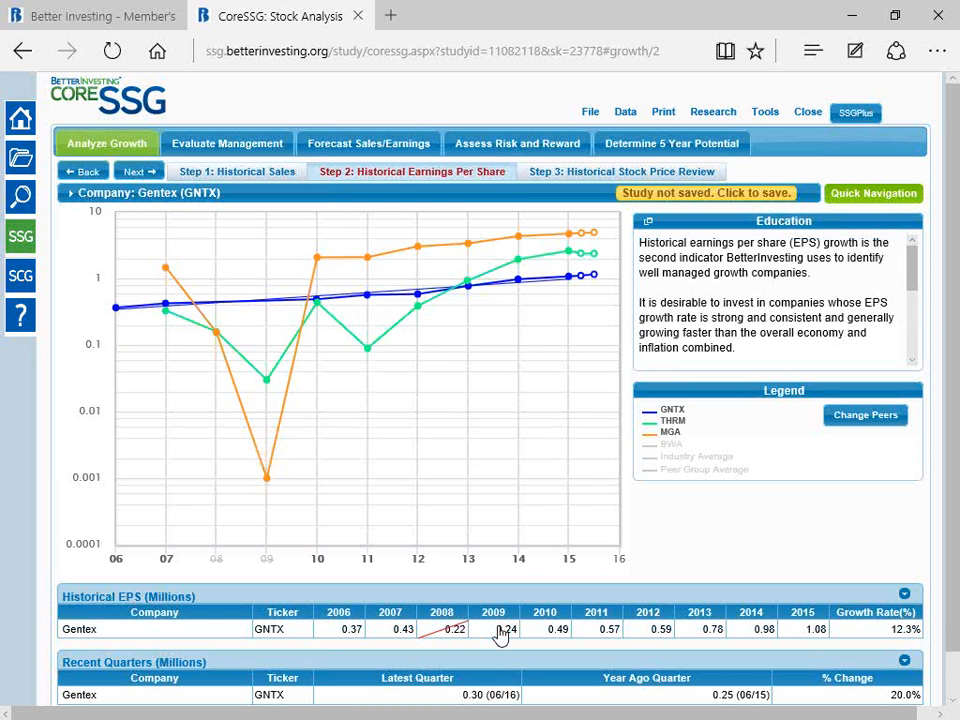
left_click(446, 630)
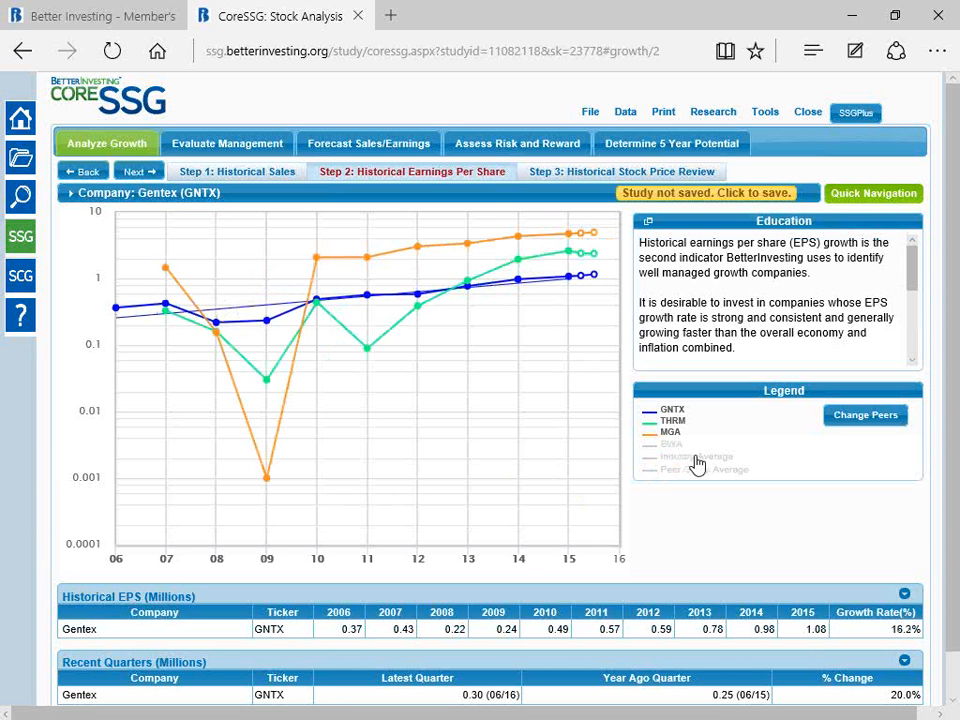
left_click(674, 448)
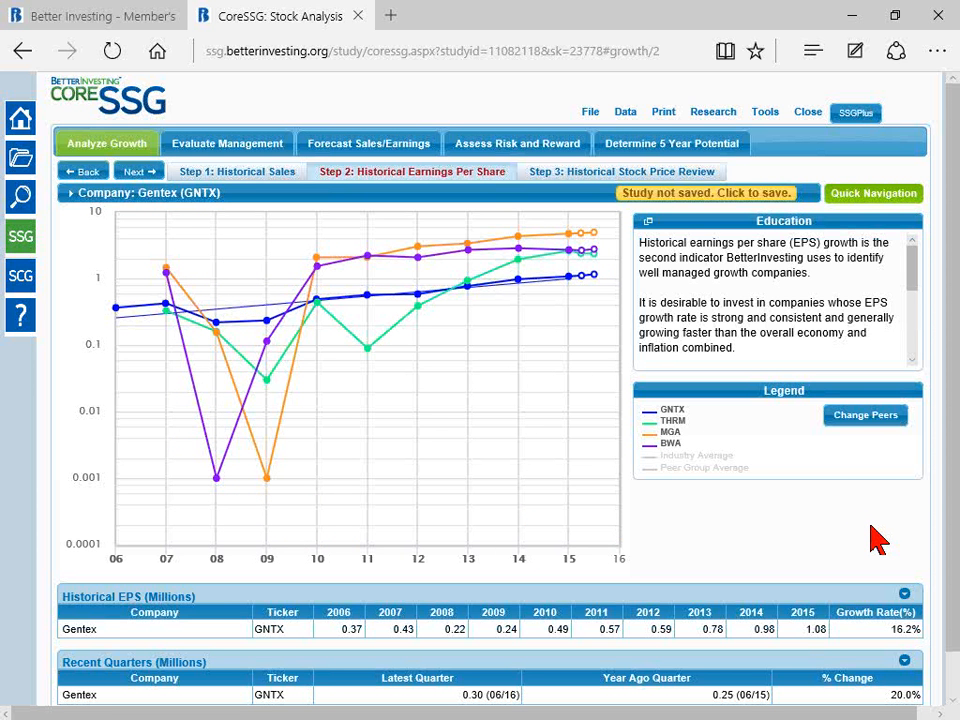
Step: Hide the BWA, MGA and THRM lines so that the EPS chart shows only Gentex
left_click(667, 444)
left_click(670, 432)
left_click(674, 421)
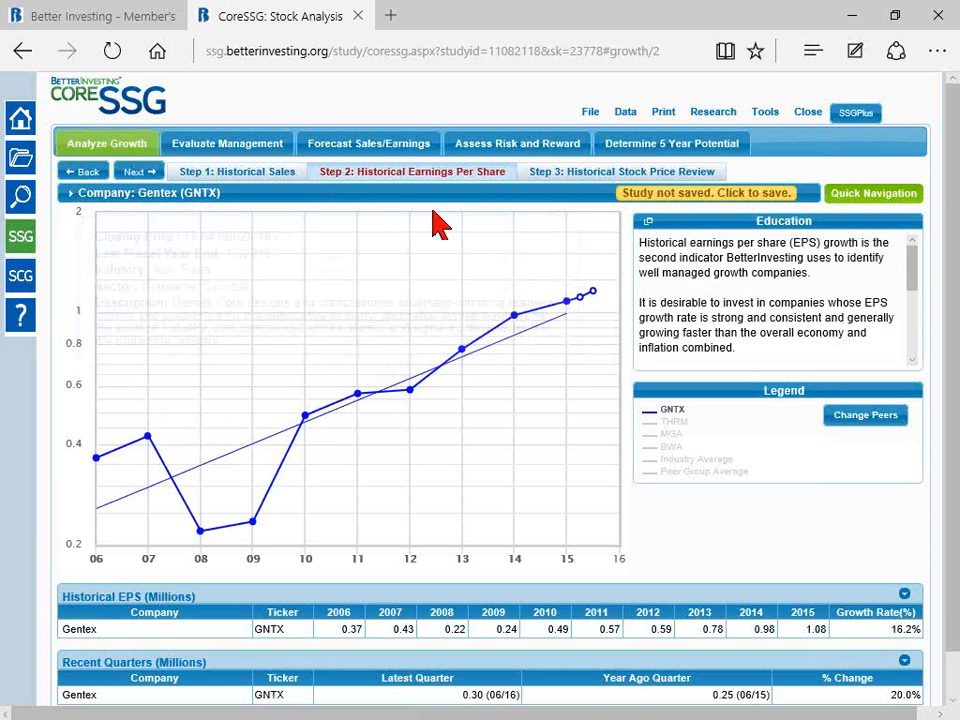
Step: Open the Historical Stock Price Review step and examine Gentex's yearly high-low price bars against its sales and EPS lines
left_click(585, 177)
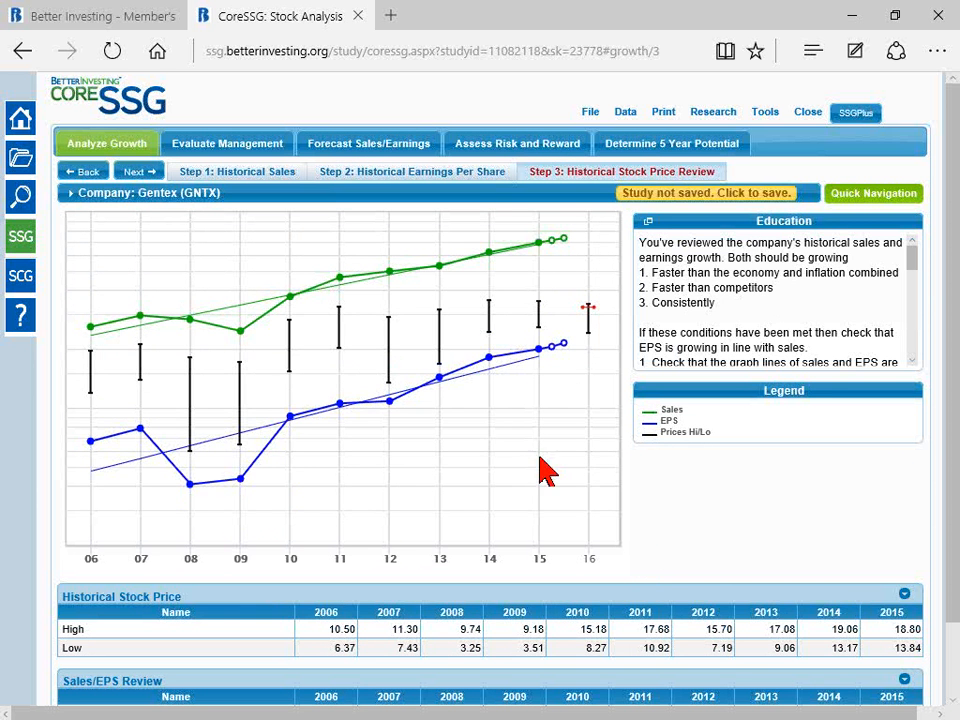
mouse_move(489, 255)
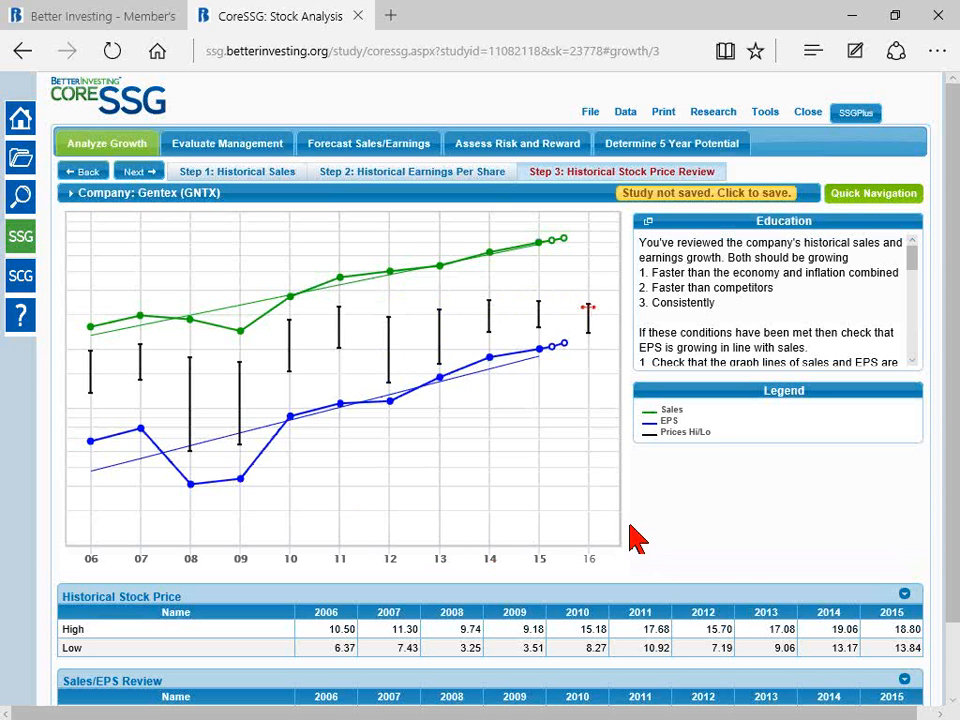
mouse_move(193, 400)
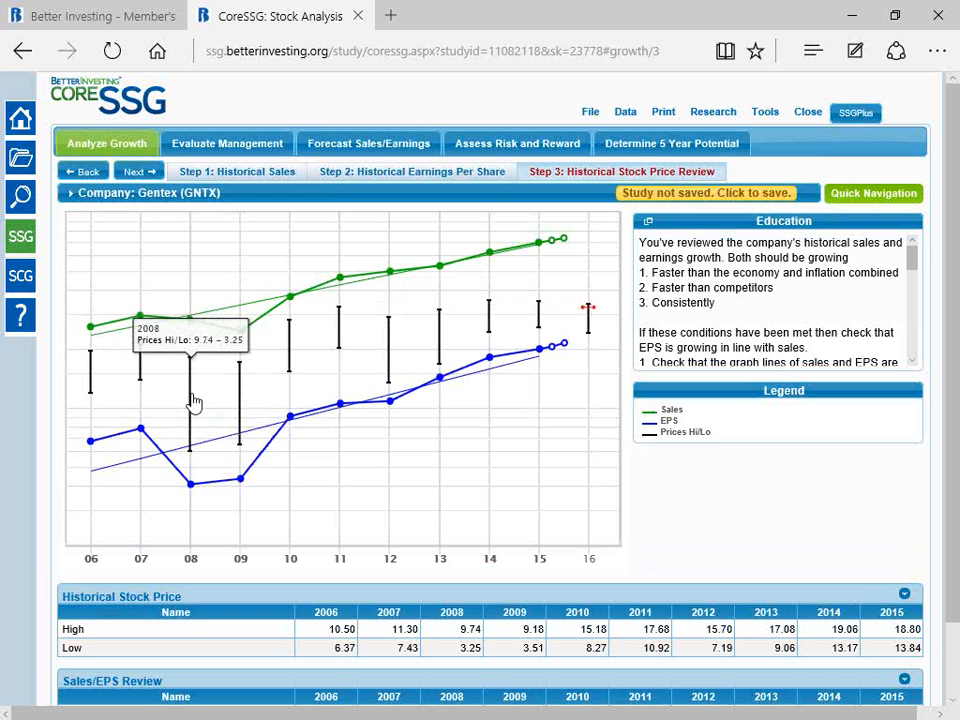
mouse_move(489, 321)
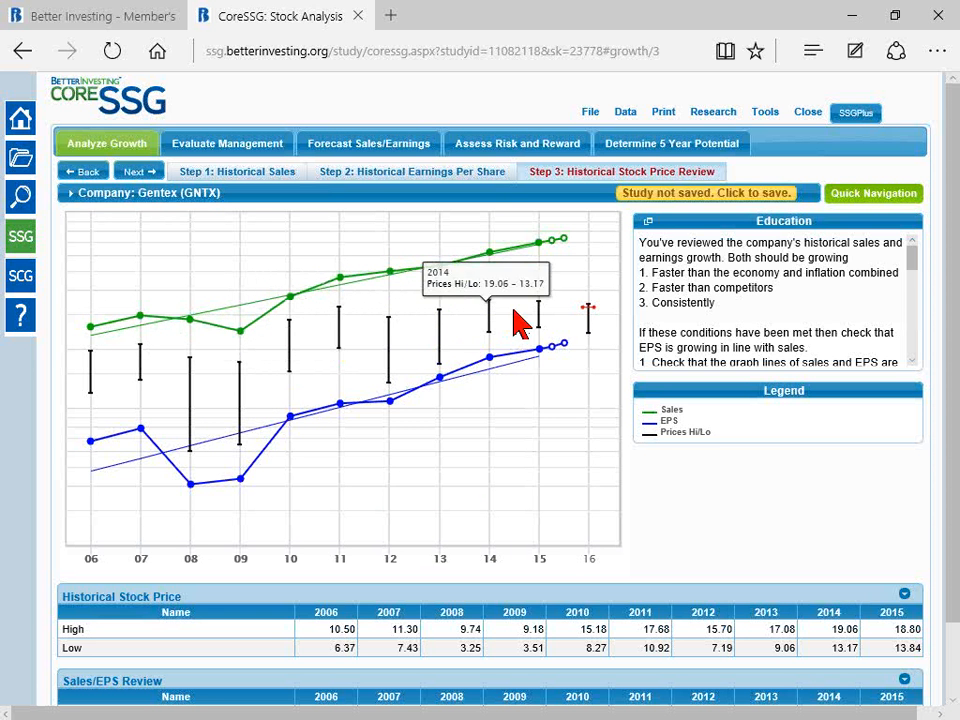
mouse_move(544, 321)
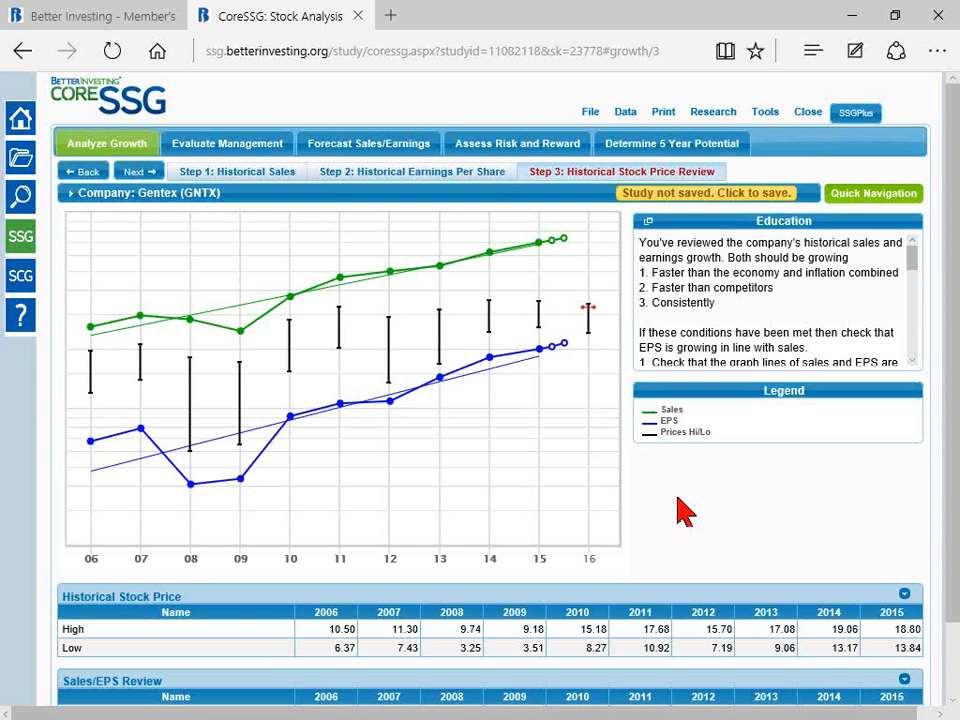
mouse_move(593, 333)
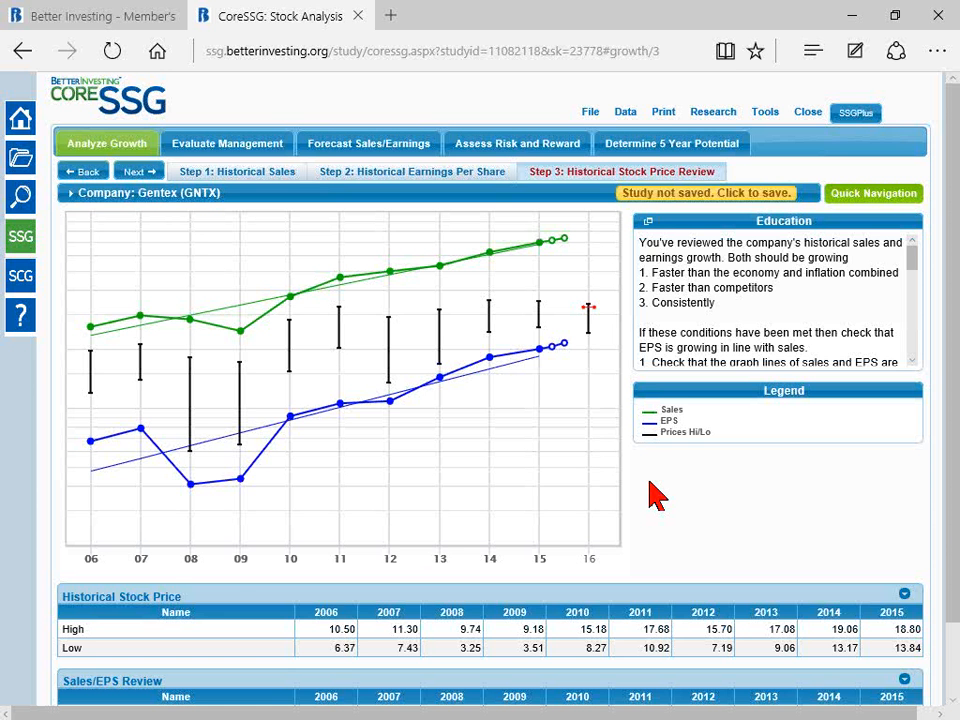
scroll(657, 495, "down", 1)
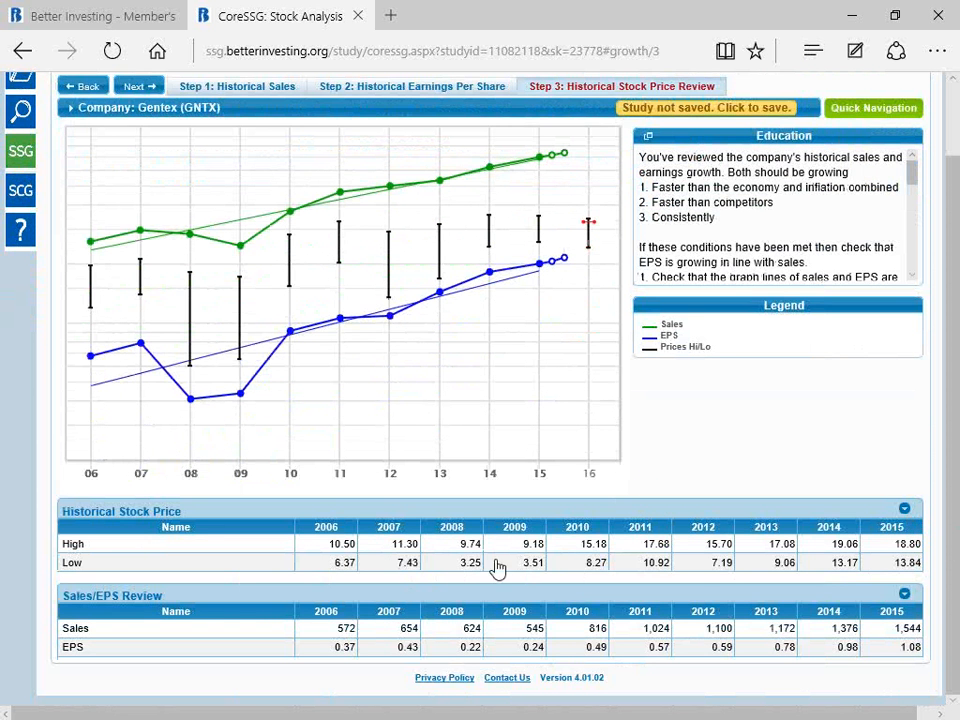
mouse_move(390, 243)
Step: Advance to the Evaluate Management section's first step, % Pre-Tax Profit on Sales
scroll(621, 443, "up", 1)
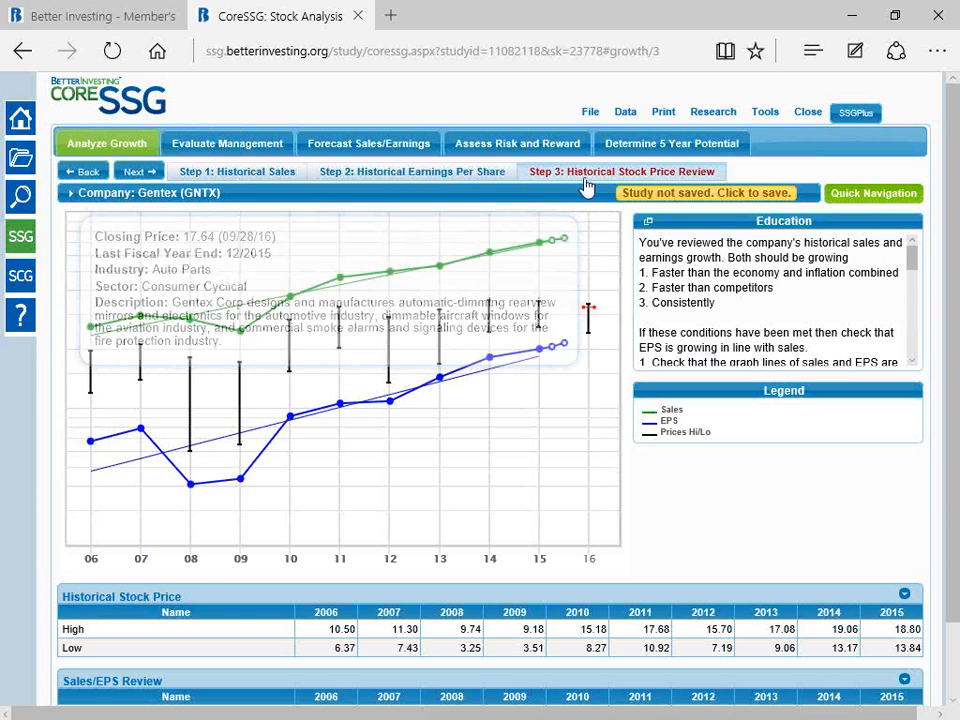
mouse_move(590, 197)
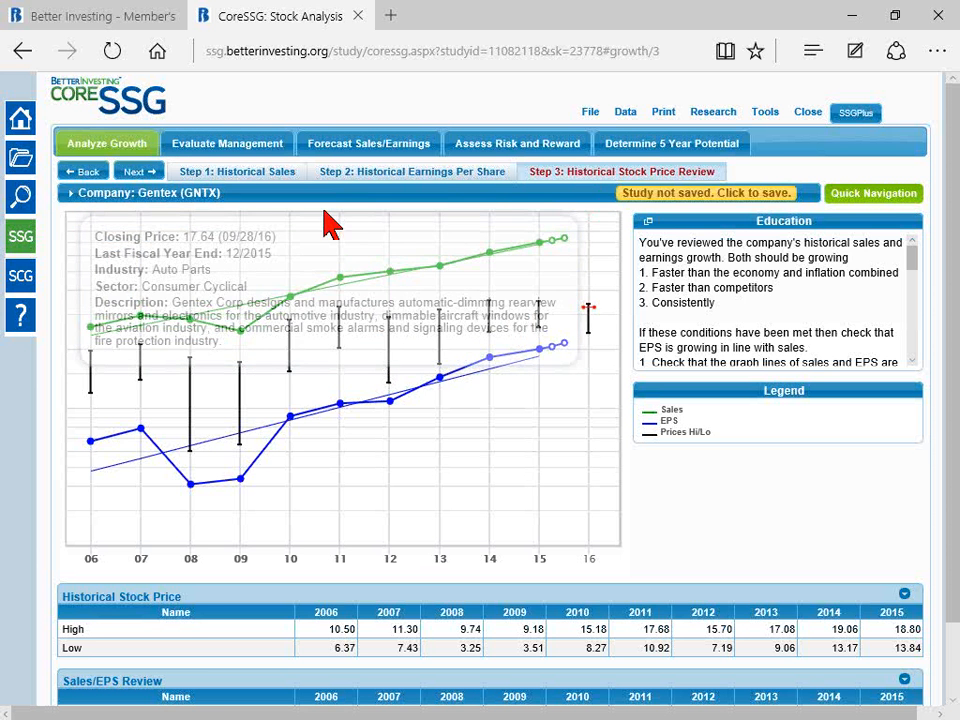
left_click(137, 172)
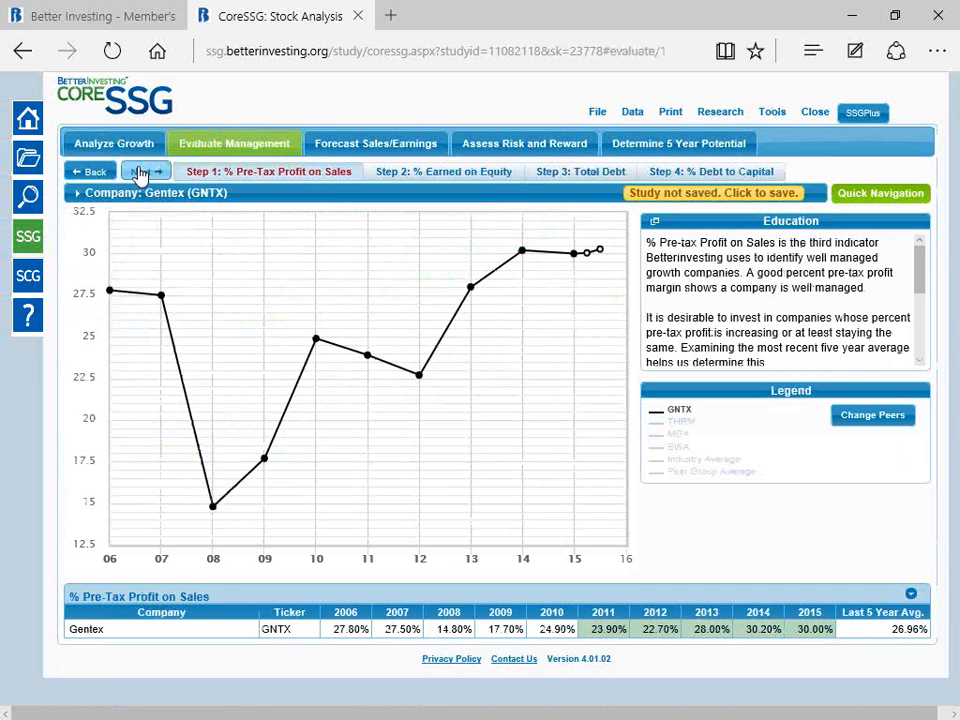
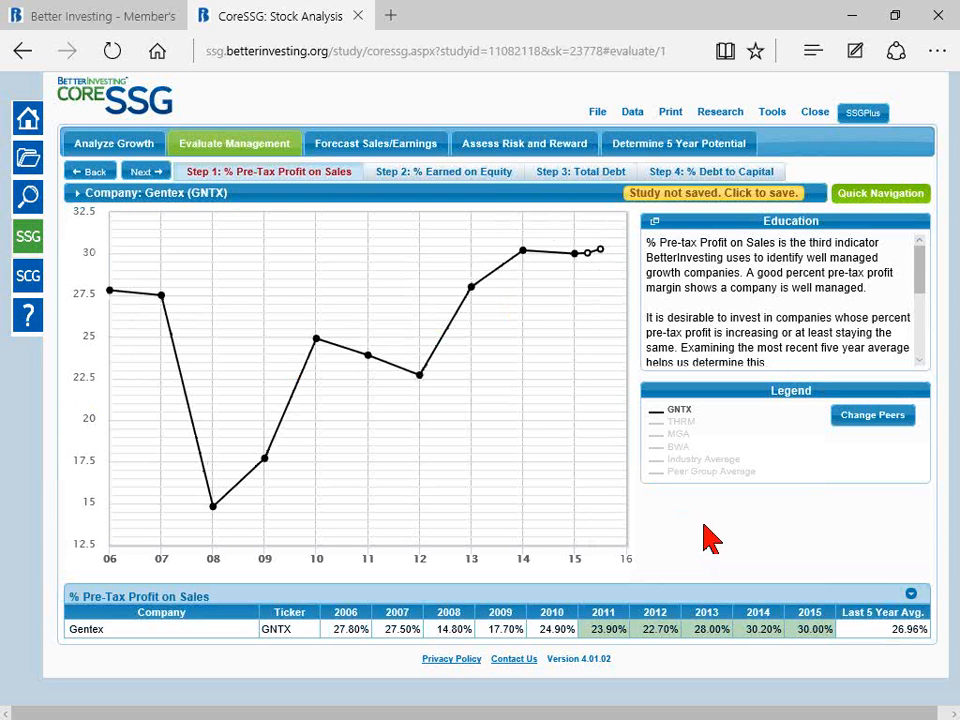
Step: Add the THRM, MGA and BWA lines to the % Pre-Tax Profit on Sales chart to compare them with Gentex
left_click(683, 426)
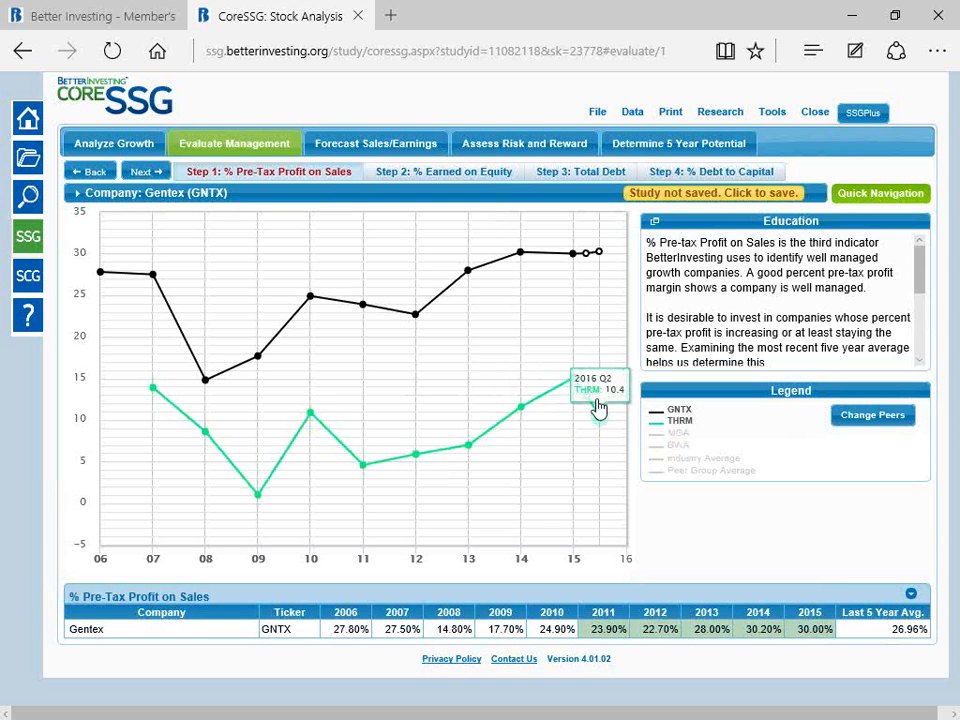
left_click(679, 437)
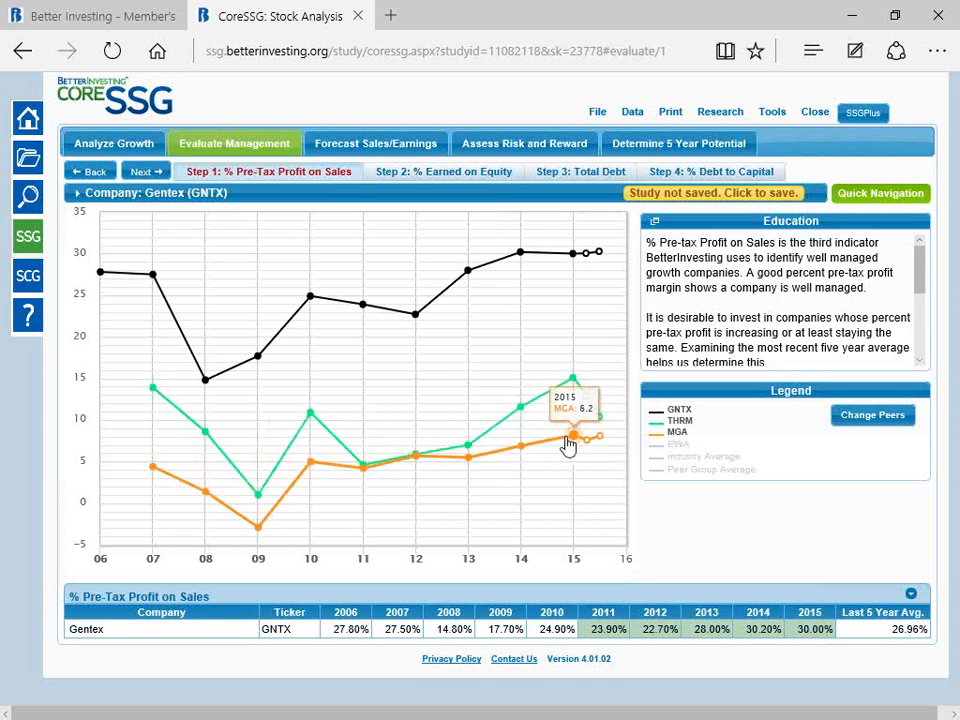
left_click(677, 446)
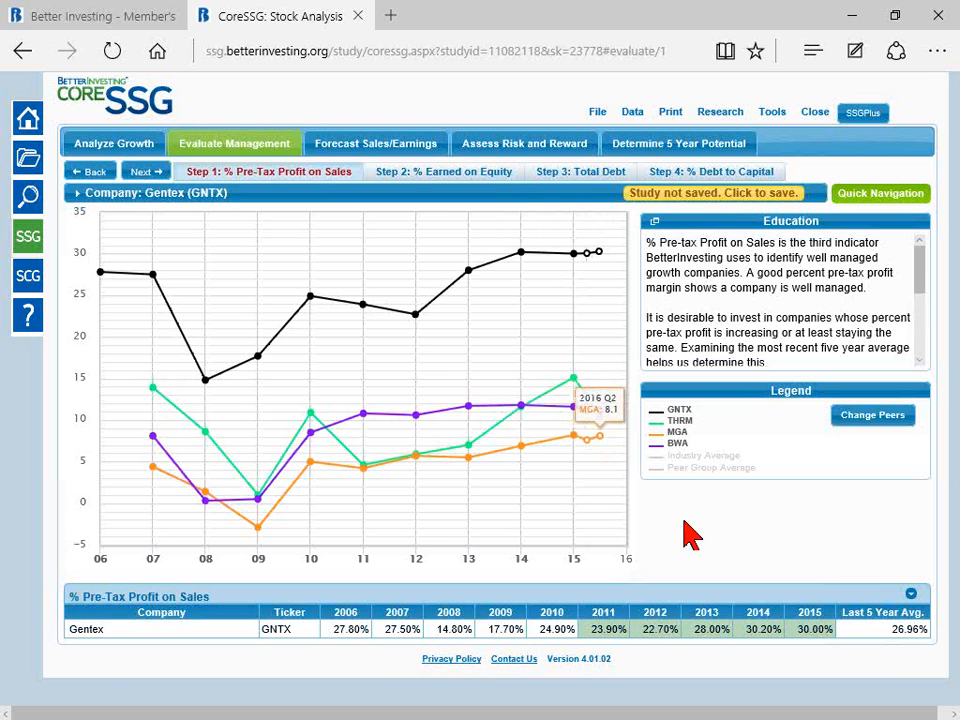
Step: Expand the % Pre-Tax Profit on Sales table to all companies and examine the yearly margins and five-year averages
left_click(911, 597)
scroll(840, 540, "down", 1)
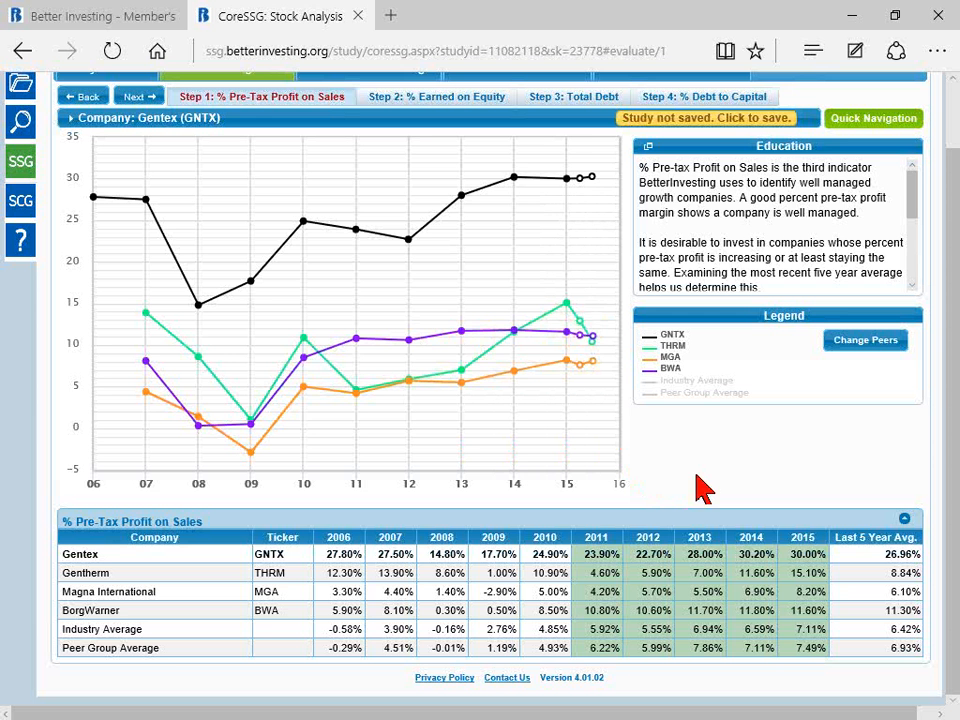
mouse_move(229, 288)
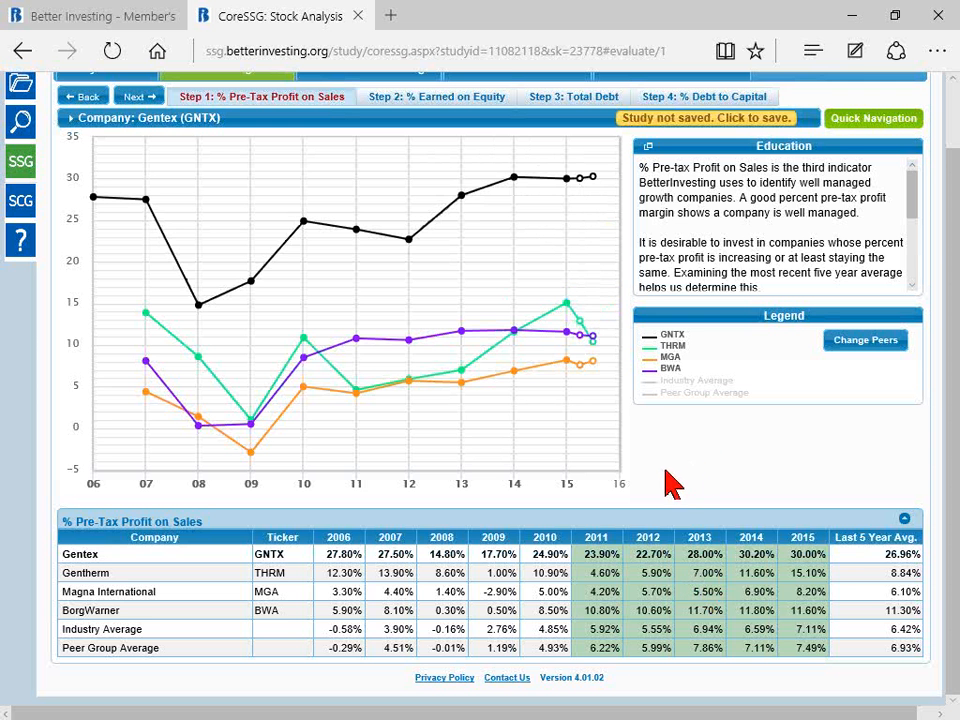
scroll(677, 458, "up", 2)
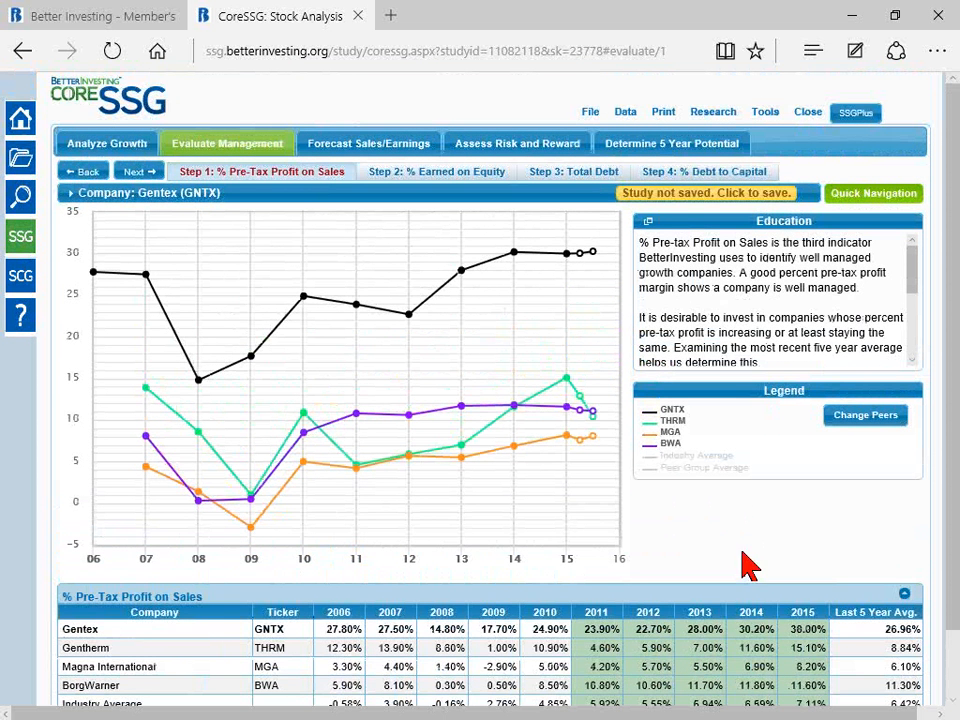
Step: Hide the BWA, MGA and THRM lines so that the pre-tax profit chart shows only Gentex
left_click(673, 442)
left_click(678, 434)
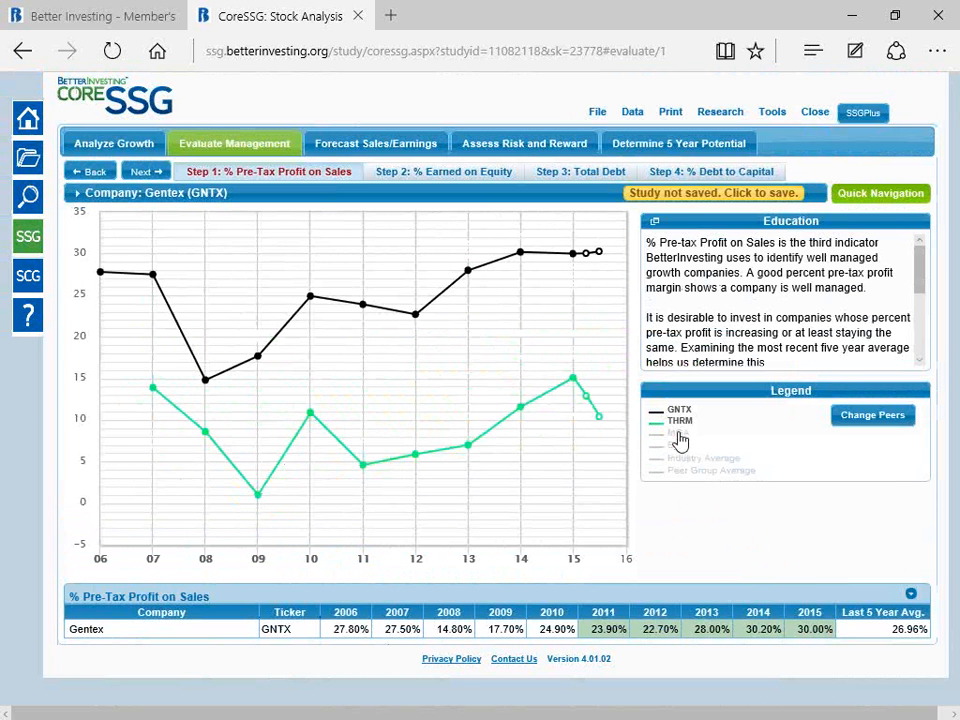
left_click(682, 424)
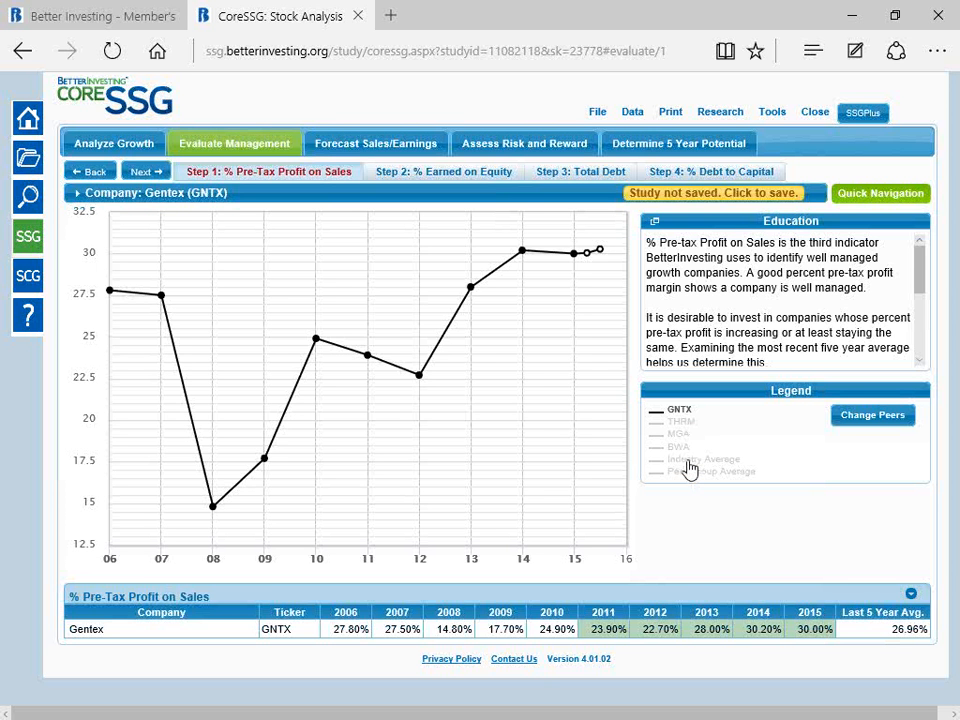
Step: Add the Industry Average and Peer Group Average lines, hide the Peer Group Average again, and compare Gentex's pre-tax margin with the Industry Average
left_click(690, 460)
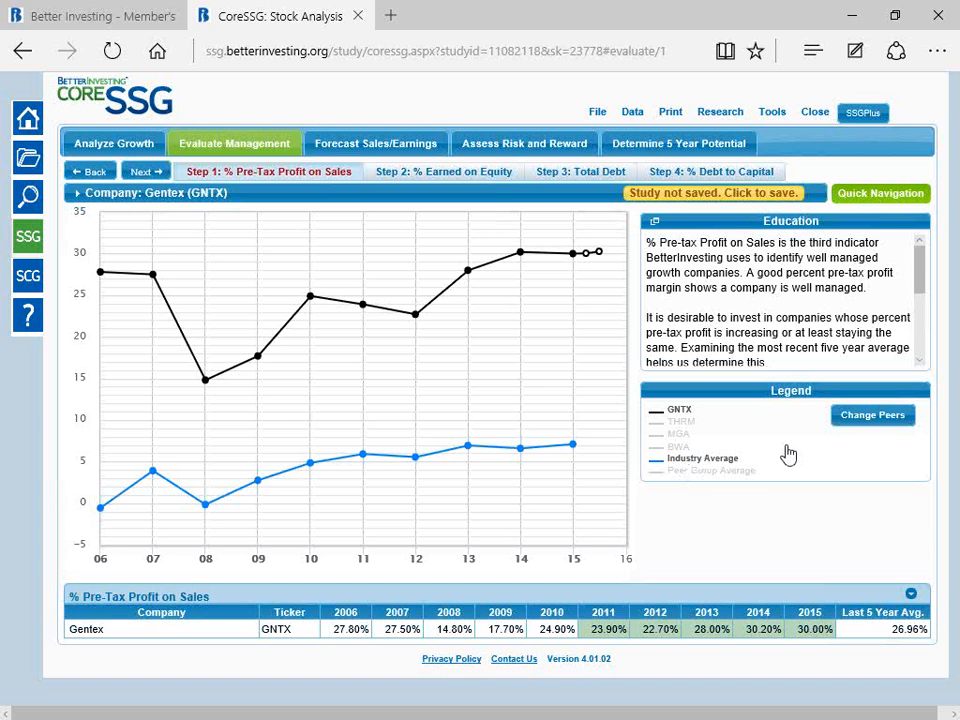
left_click(697, 476)
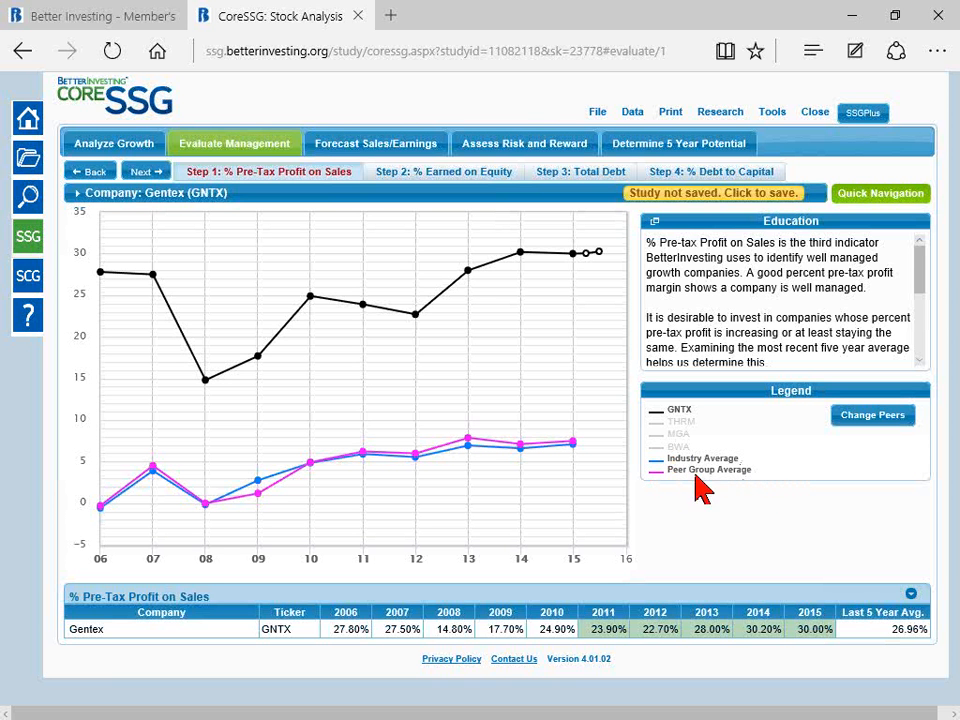
left_click(694, 472)
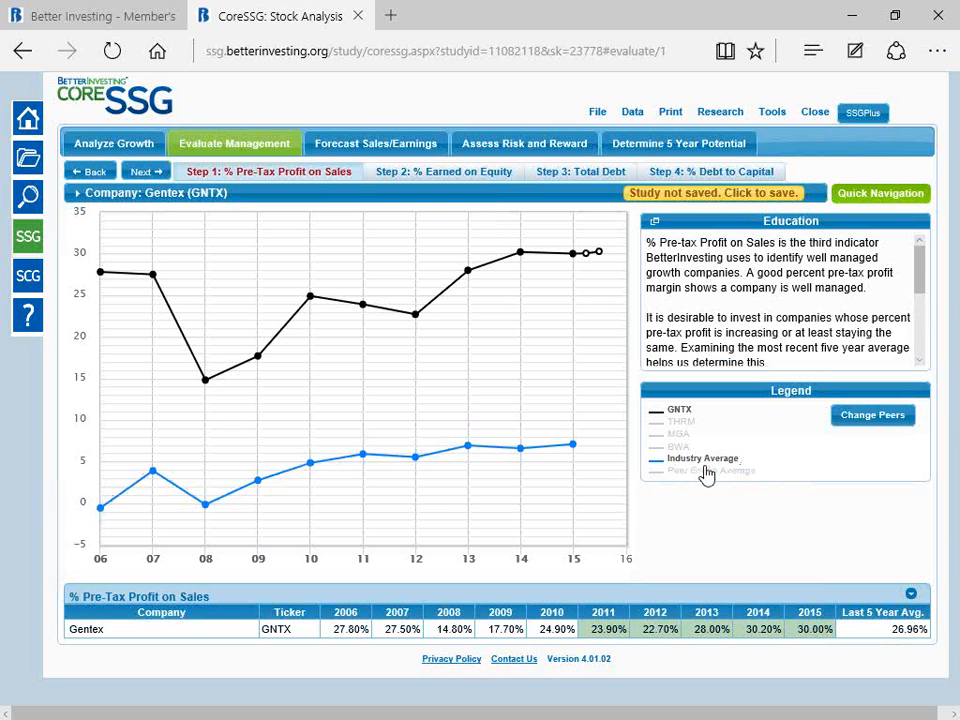
mouse_move(525, 452)
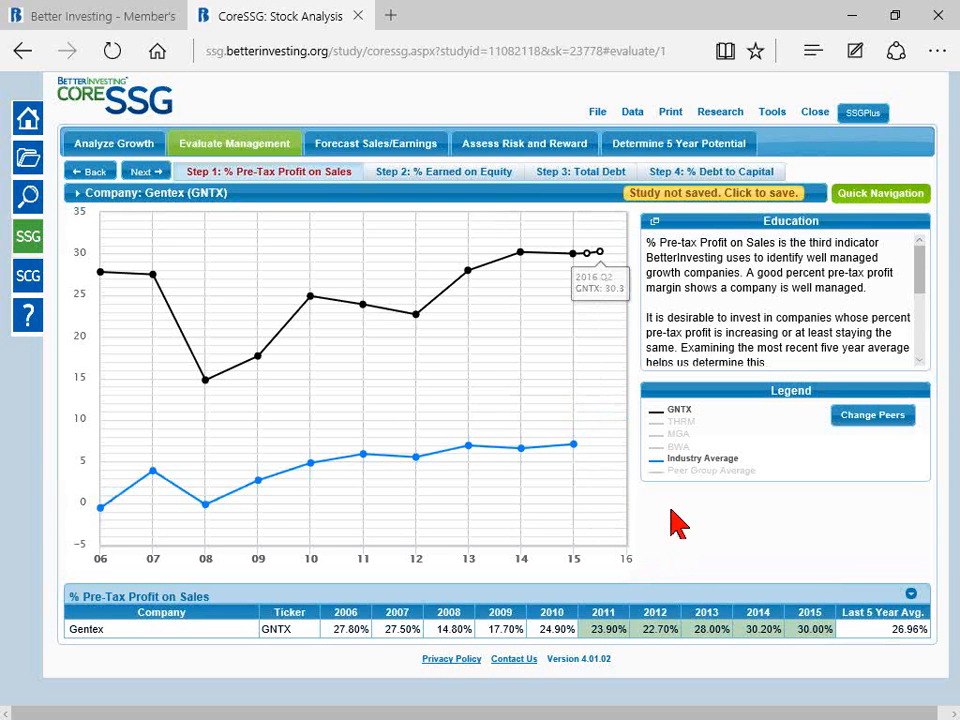
Step: Bring the THRM, MGA and BWA lines back into the pre-tax profit chart and hide the Industry Average line
left_click(687, 422)
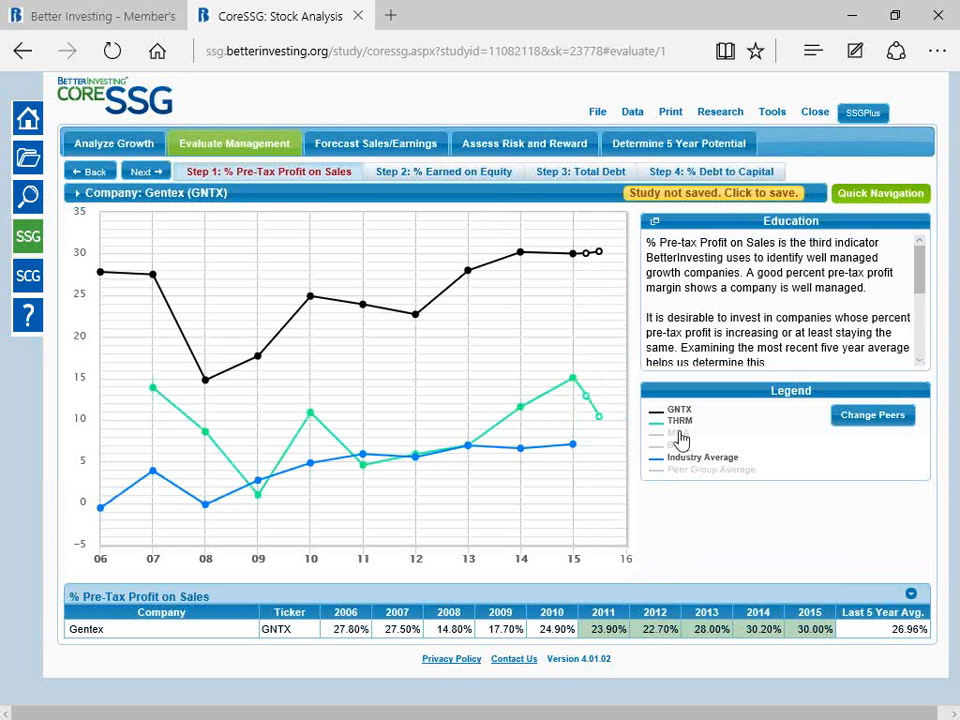
left_click(679, 434)
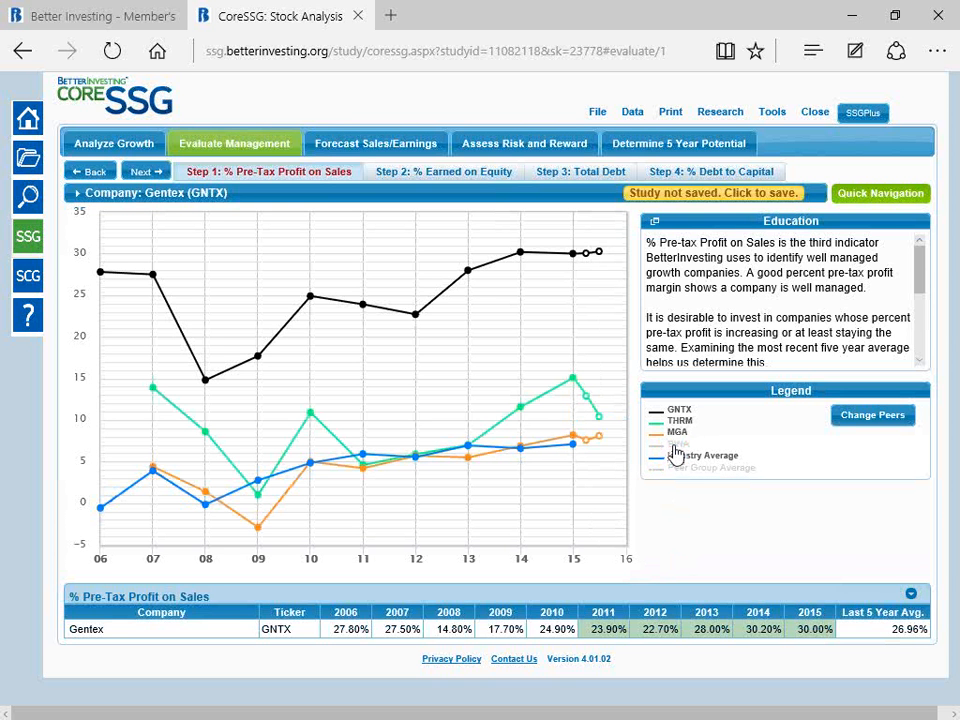
left_click(676, 444)
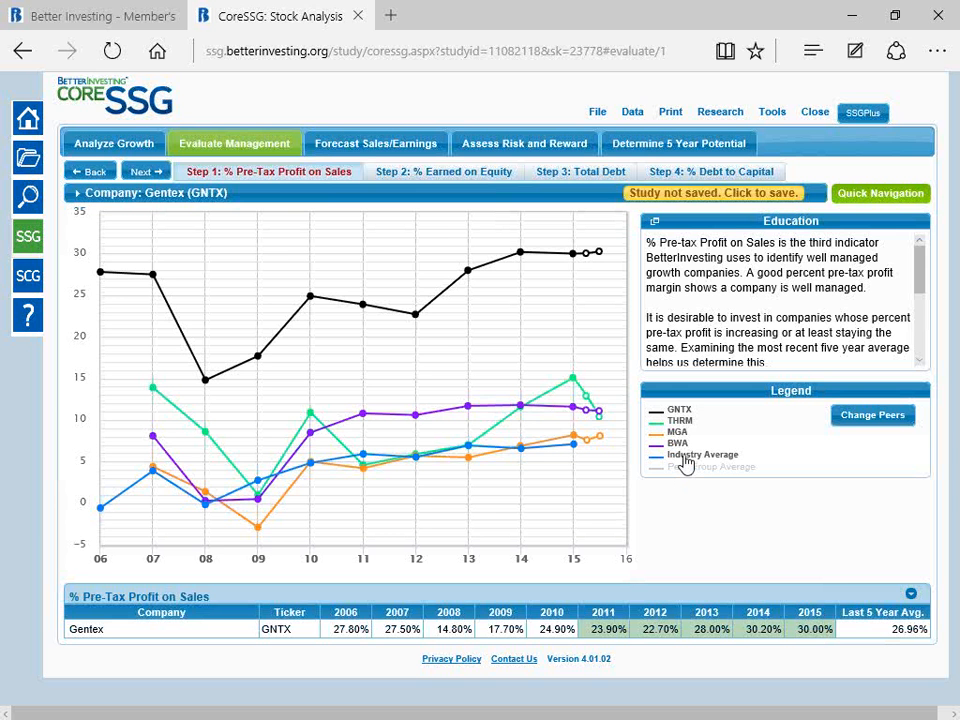
left_click(684, 456)
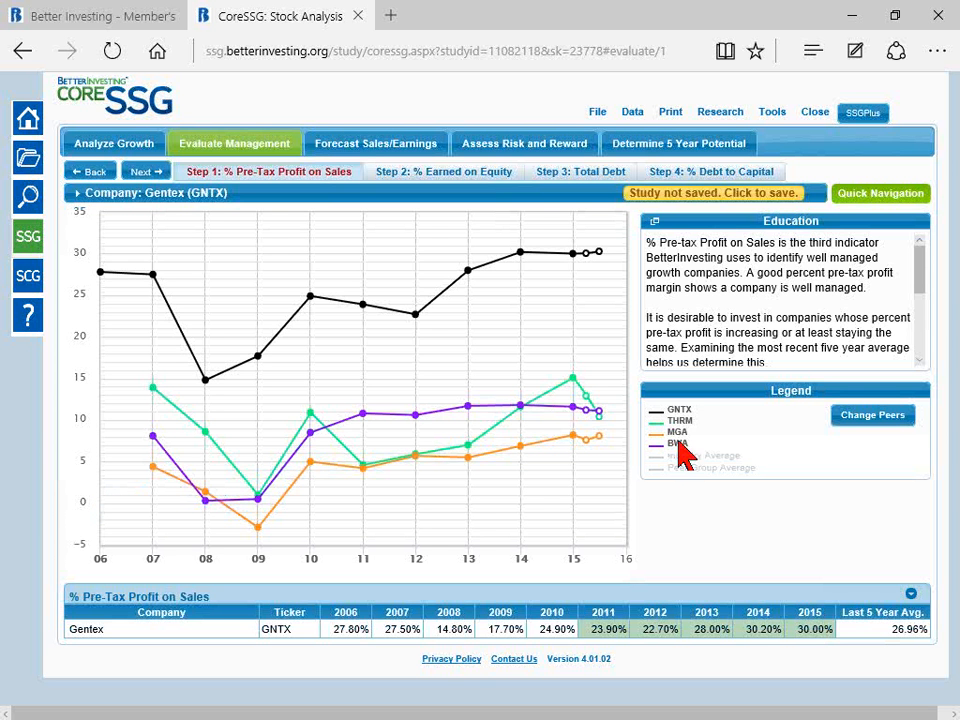
Step: Remove the three peer companies' lines from the pre-tax profit chart, leaving only GNTX plotted
left_click(678, 442)
left_click(676, 440)
left_click(683, 424)
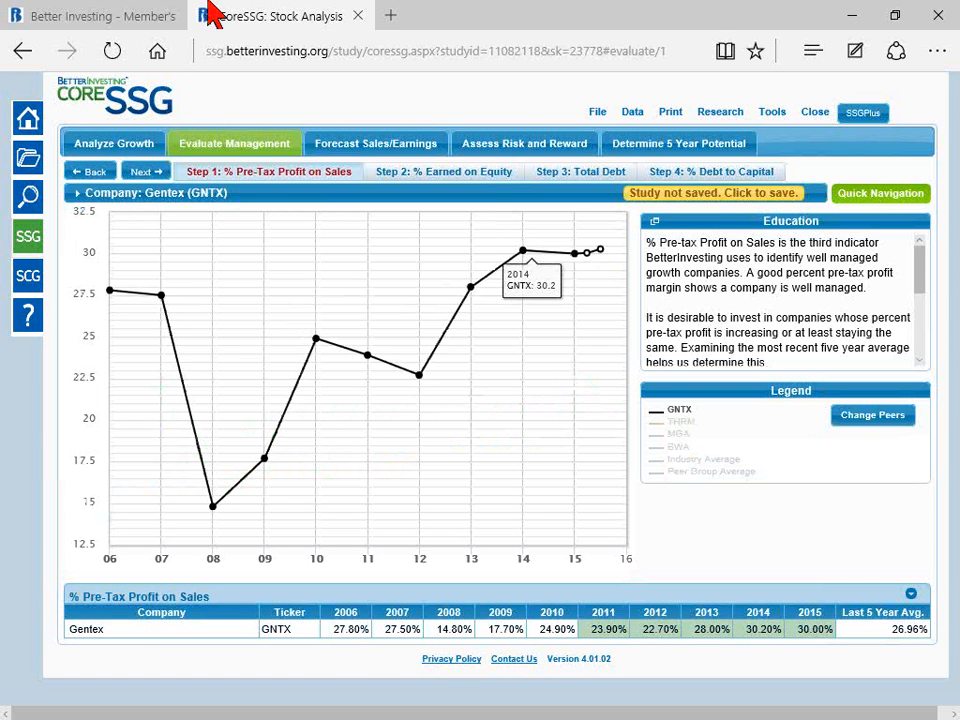
Step: Advance to the % Earned on Equity step and add the THRM, MGA and BWA lines to Gentex's chart
mouse_move(160, 198)
left_click(145, 172)
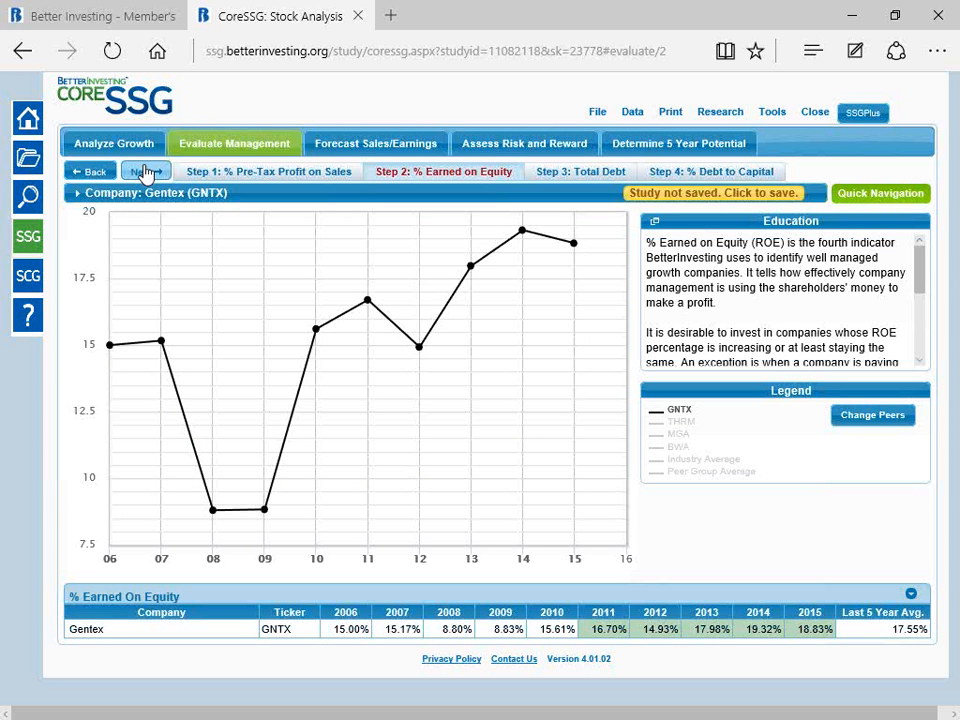
mouse_move(583, 288)
left_click(684, 422)
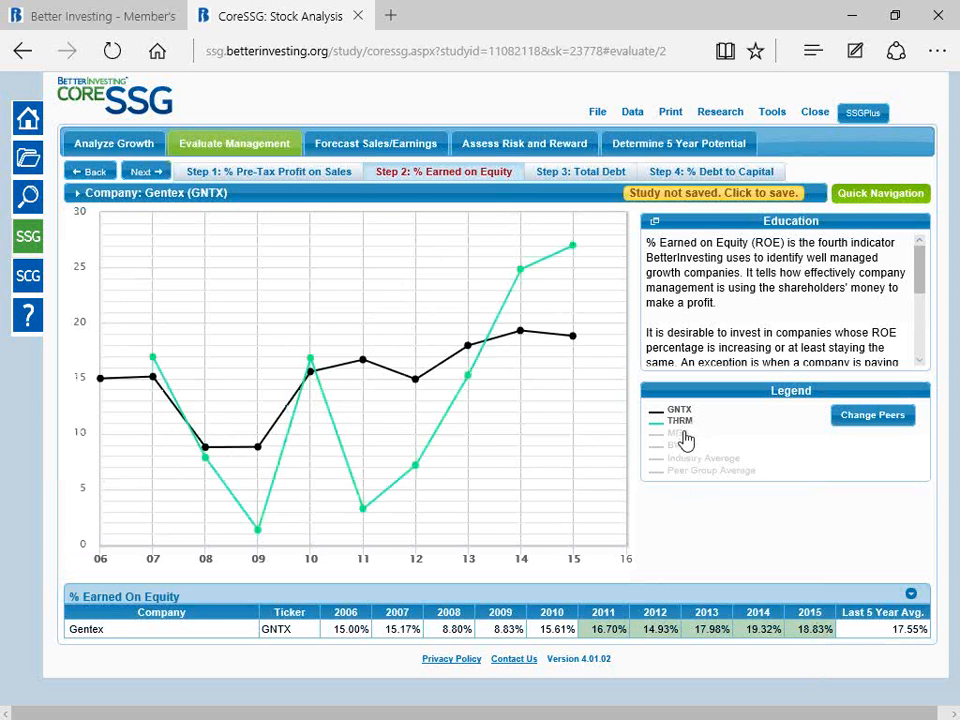
mouse_move(559, 255)
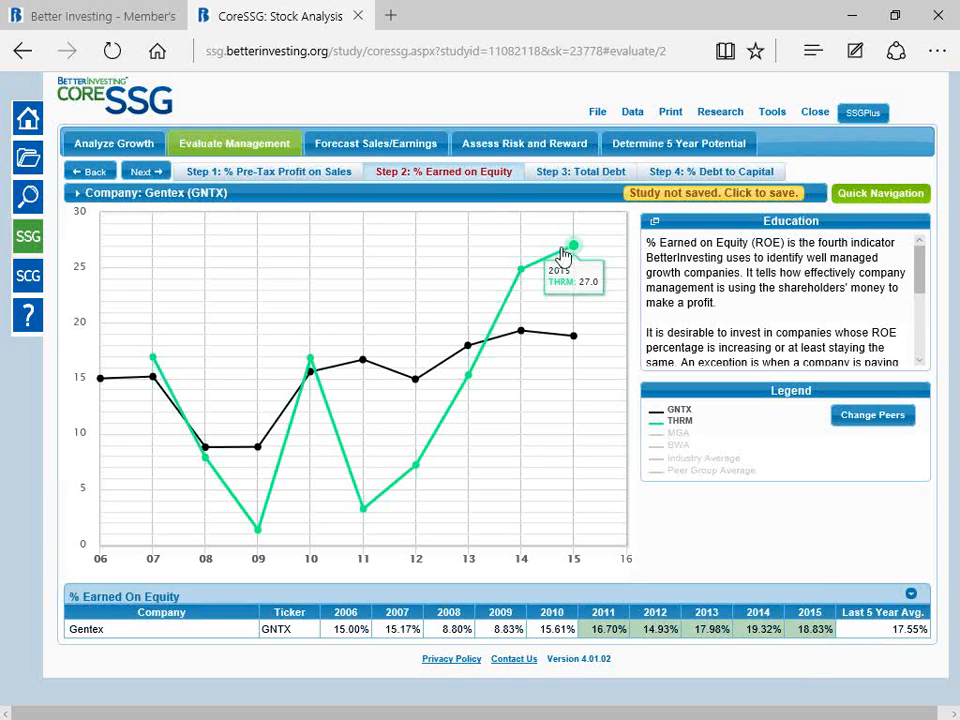
left_click(677, 433)
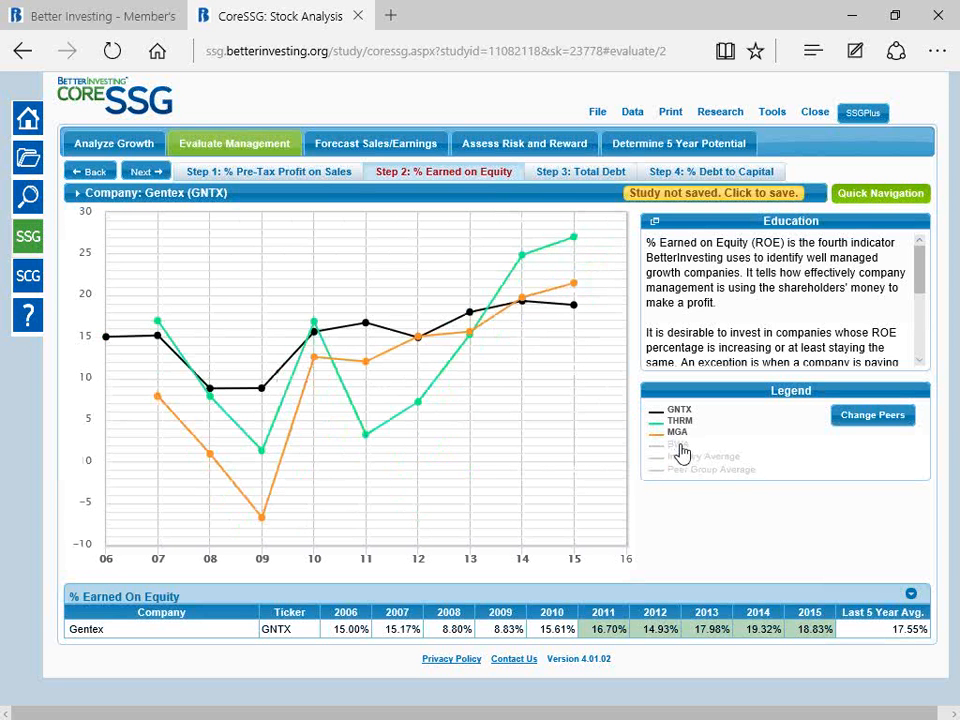
left_click(678, 445)
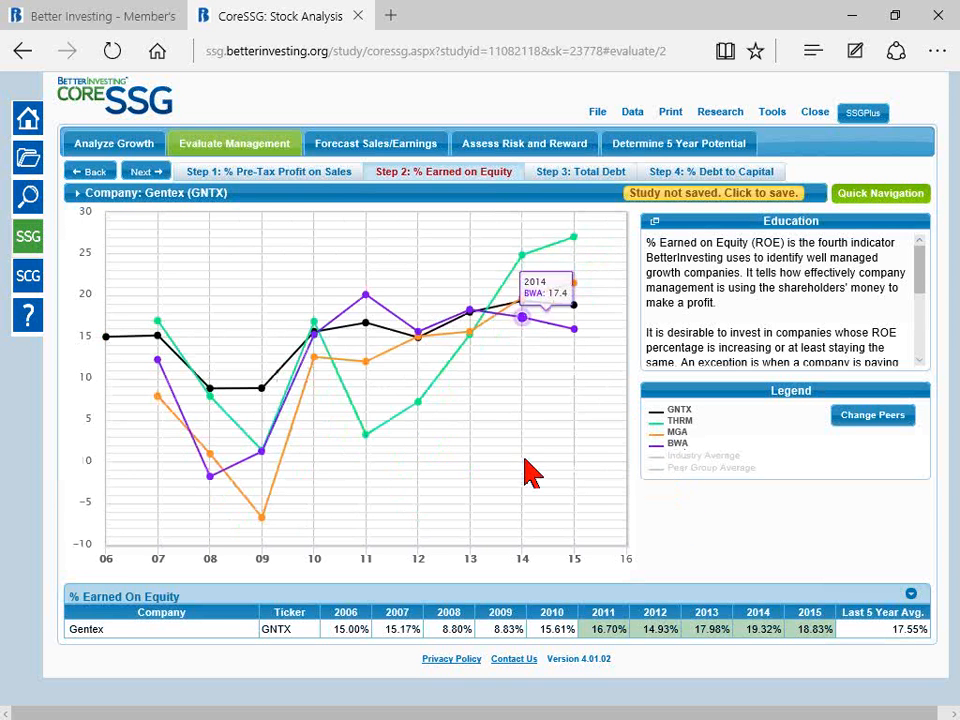
Step: Examine BWA's latest return on equity, and expand the % Earned On Equity table to compare all companies' yearly values and five-year averages
mouse_move(576, 339)
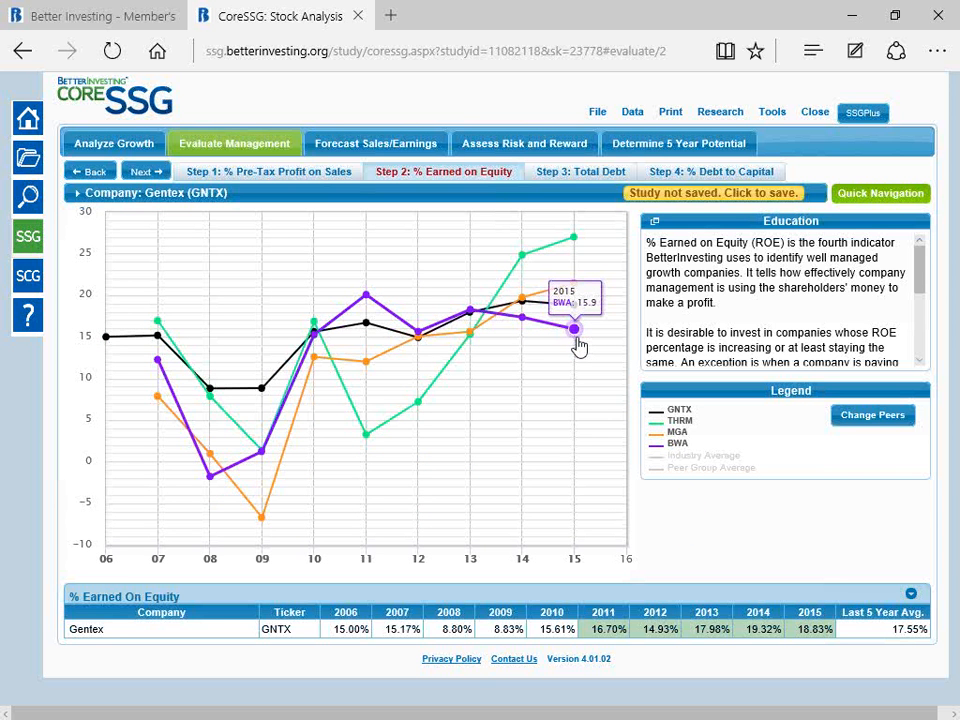
left_click(911, 596)
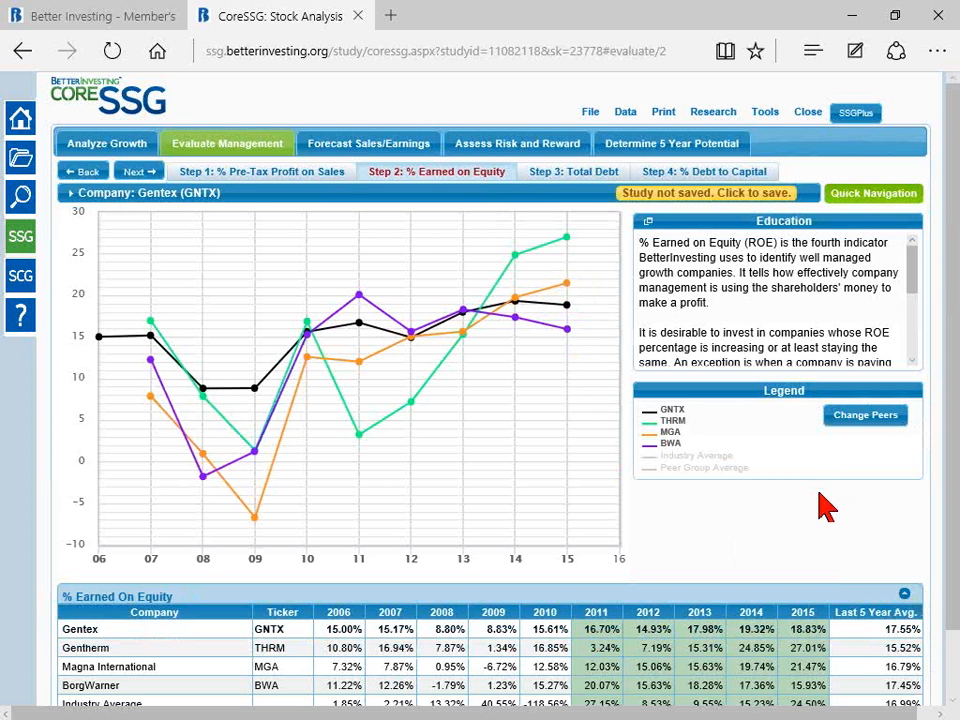
scroll(826, 507, "down", 2)
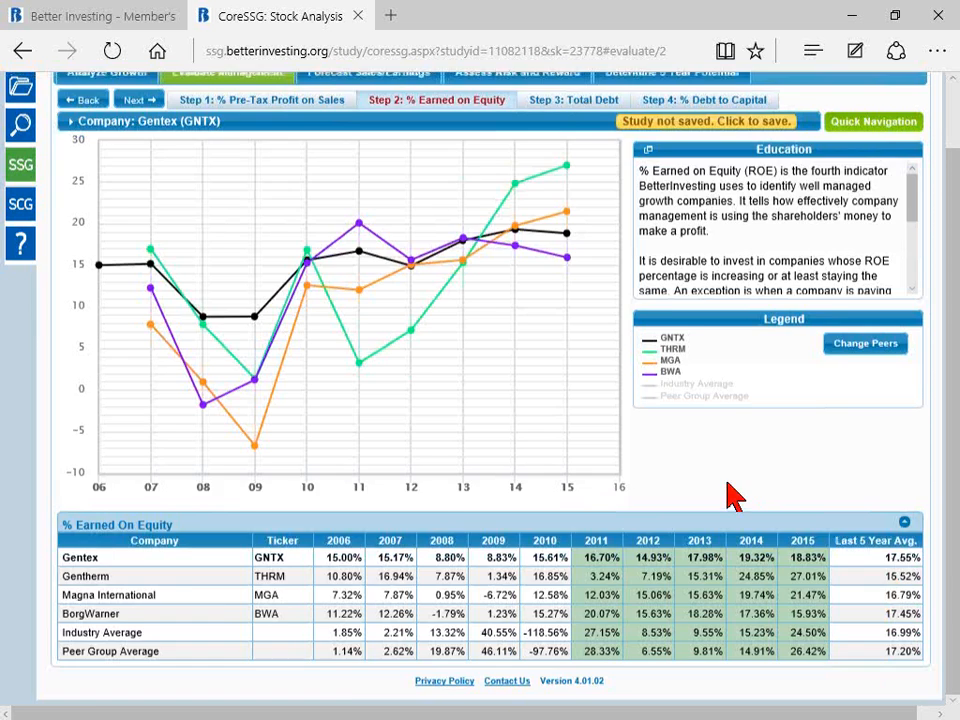
scroll(729, 495, "up", 2)
Step: Replace the BWA, MGA and THRM lines with the Industry Average in the equity chart, and hide that average again to leave only Gentex
left_click(669, 446)
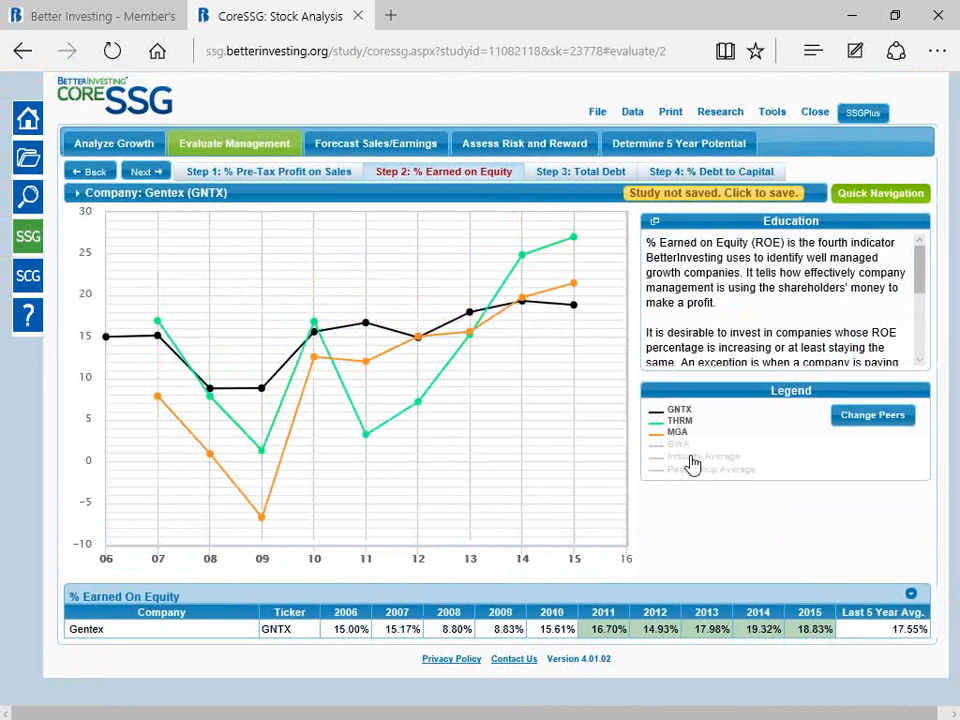
left_click(692, 458)
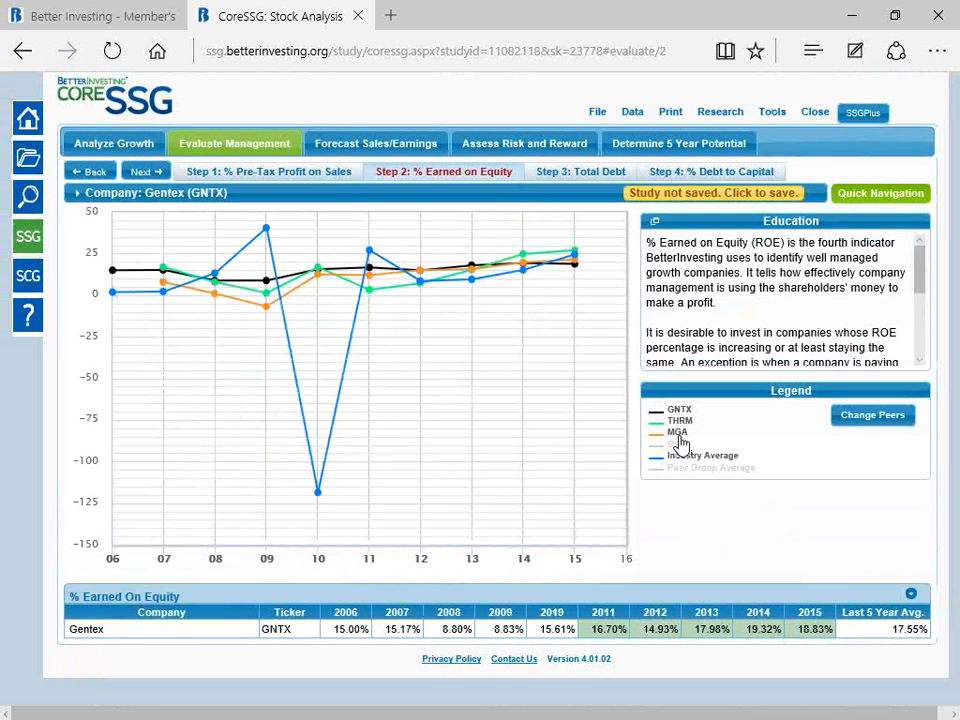
left_click(677, 432)
left_click(678, 421)
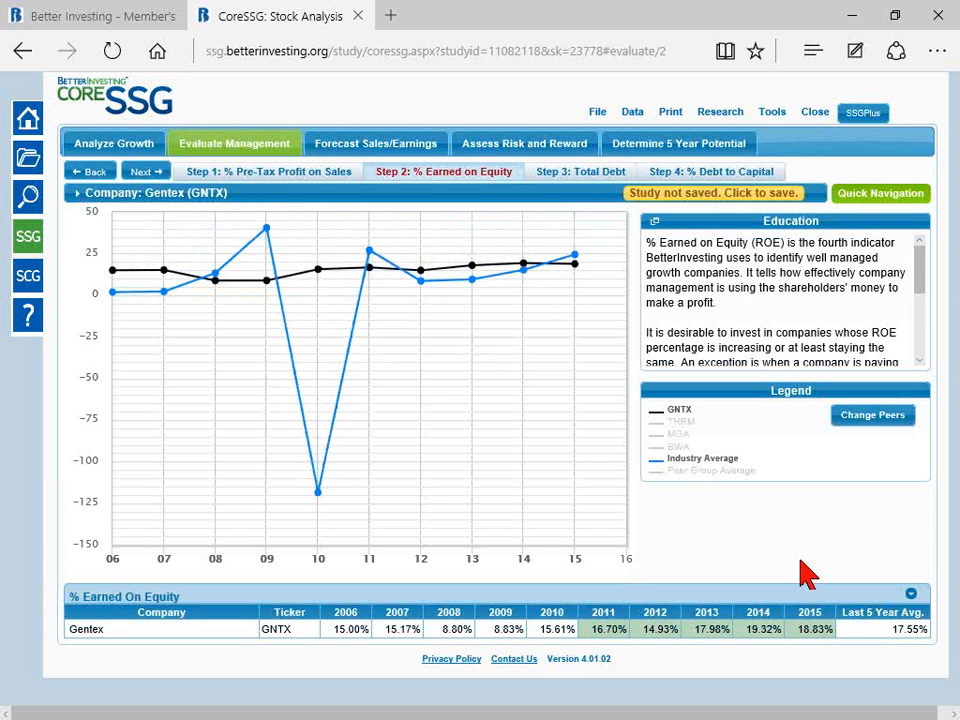
left_click(691, 460)
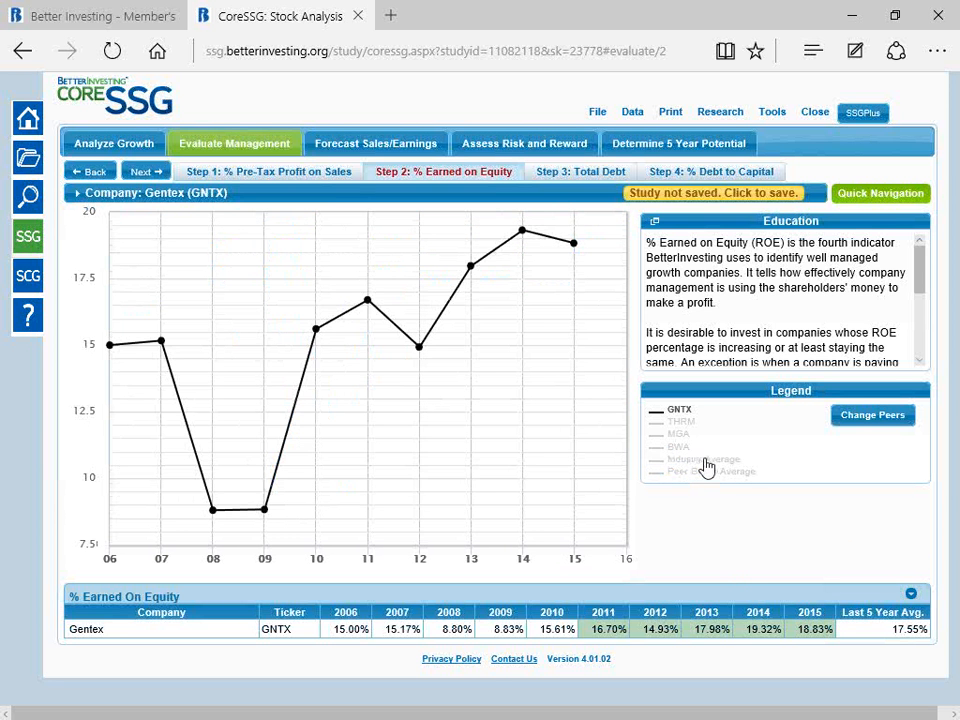
Step: Advance to the Total Debt step, add the THRM, MGA and BWA lines, and compare their debt with Gentex's
left_click(143, 171)
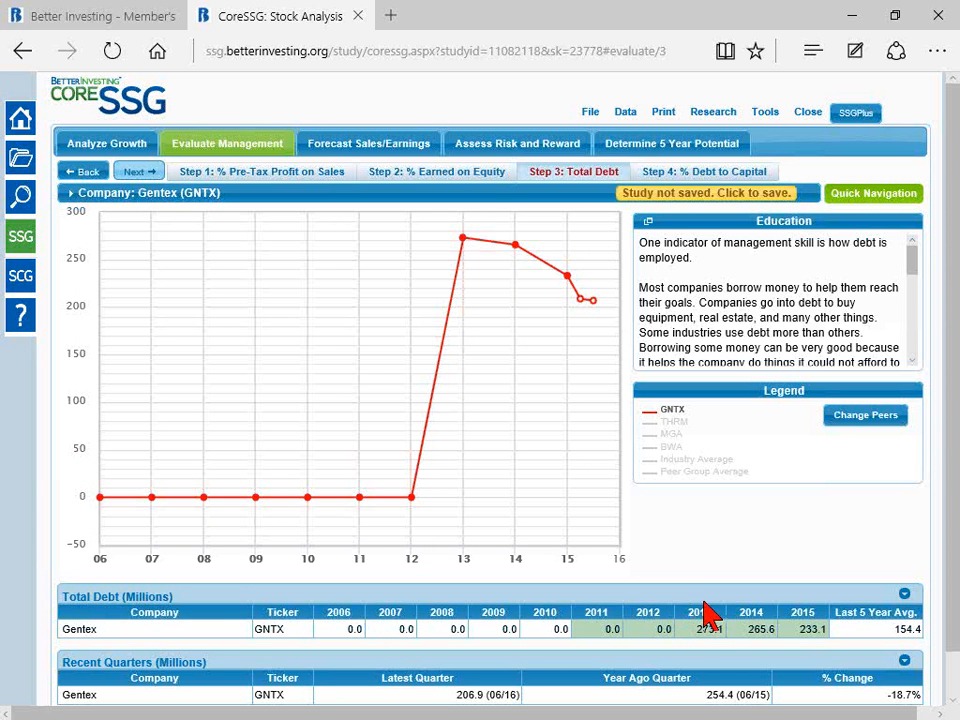
left_click(677, 428)
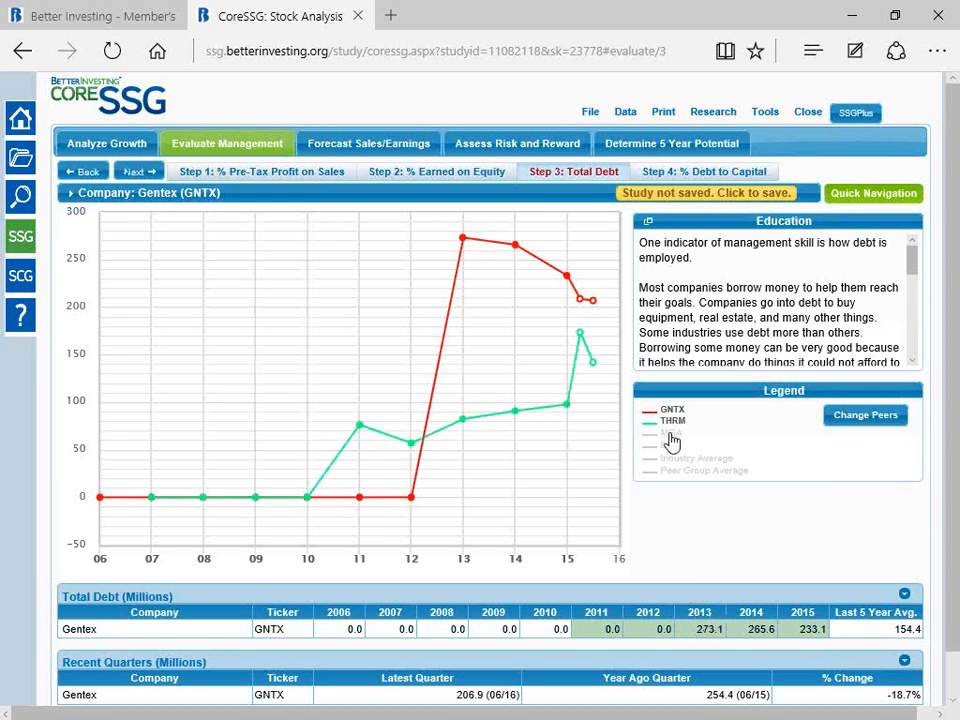
left_click(671, 434)
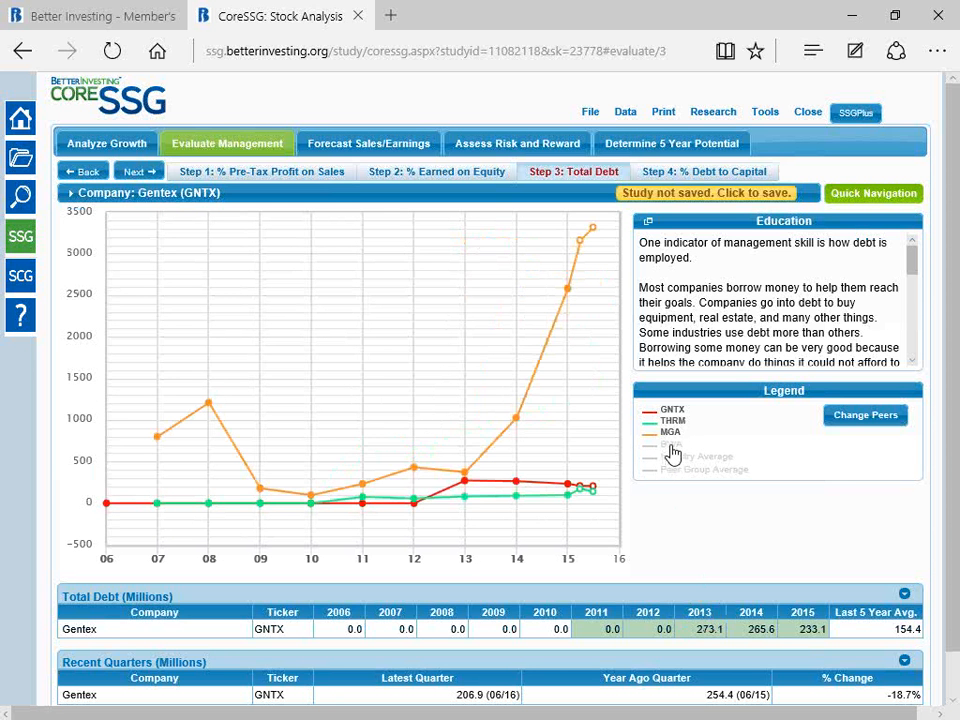
left_click(672, 445)
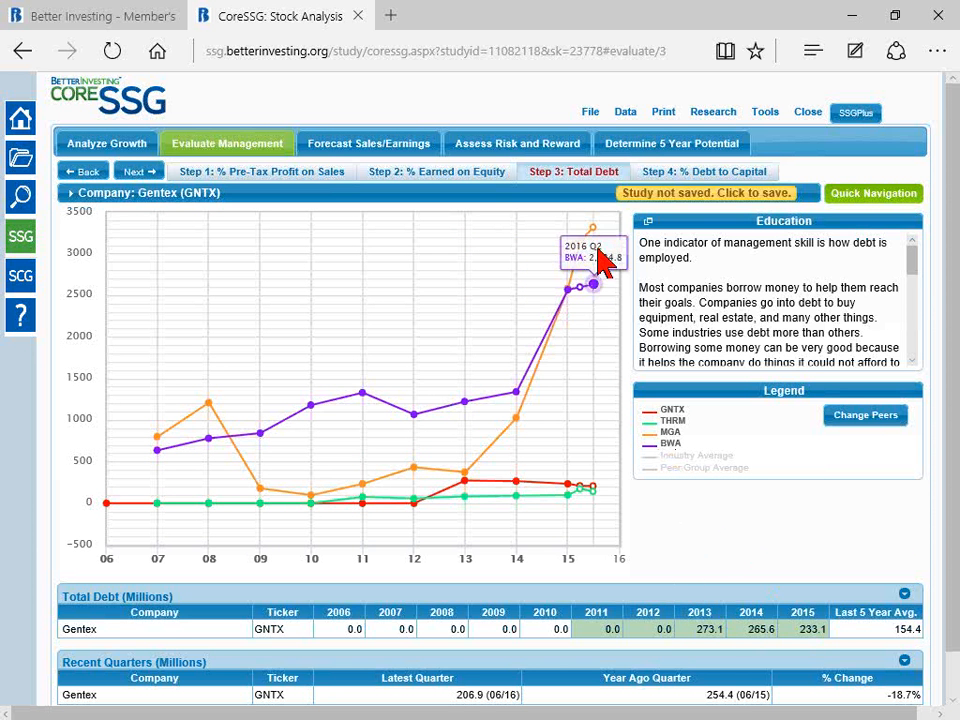
mouse_move(559, 286)
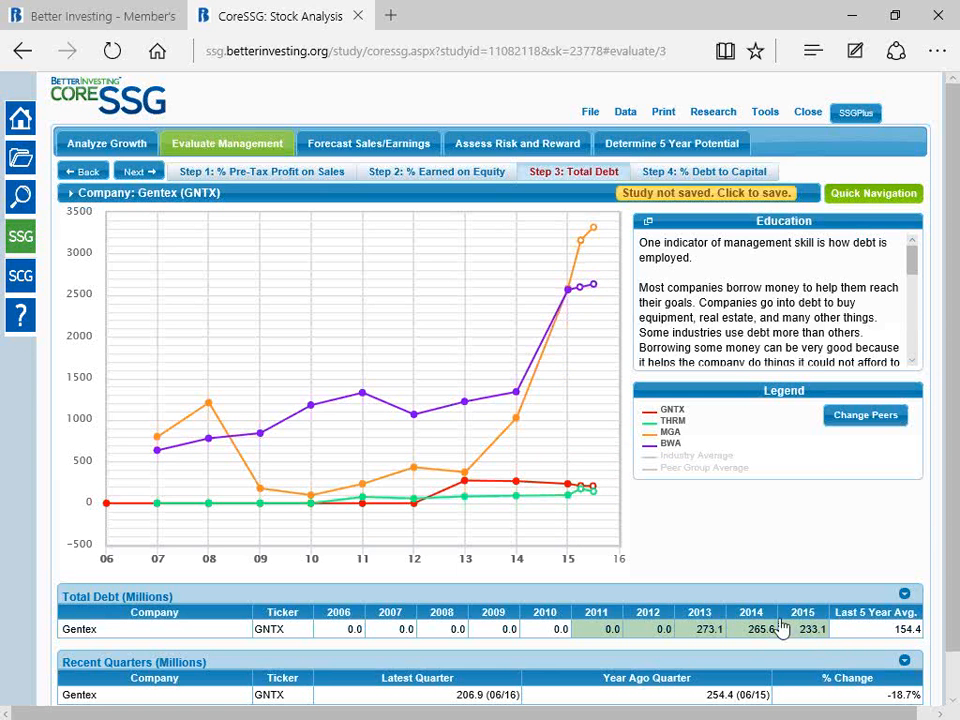
Step: Hide the BWA, MGA and THRM lines in the Total Debt chart, leaving only Gentex
left_click(669, 446)
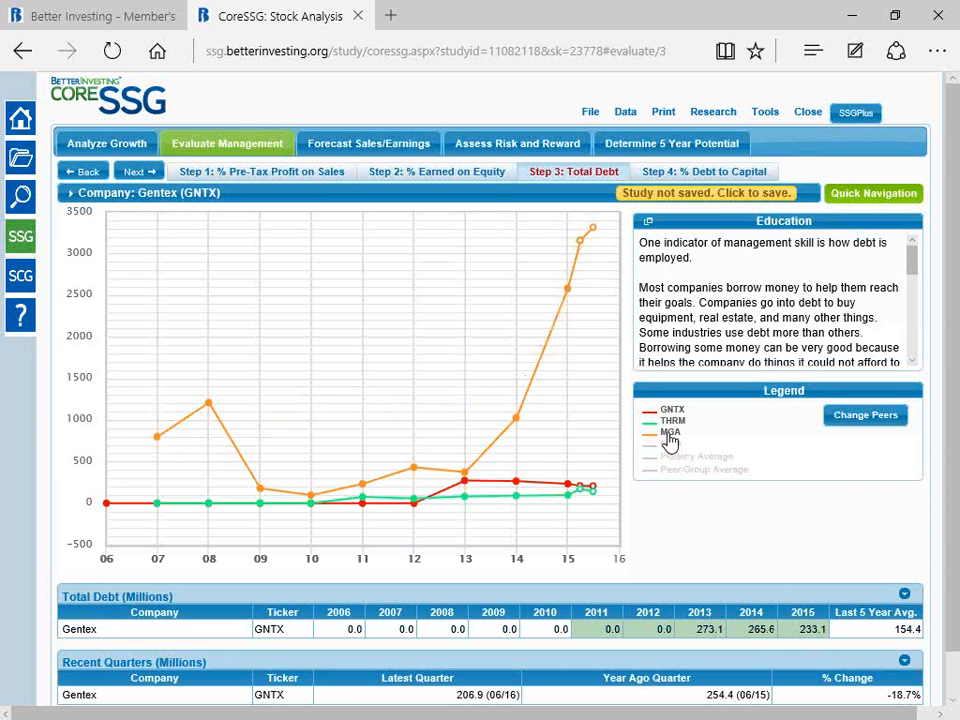
left_click(669, 436)
left_click(672, 422)
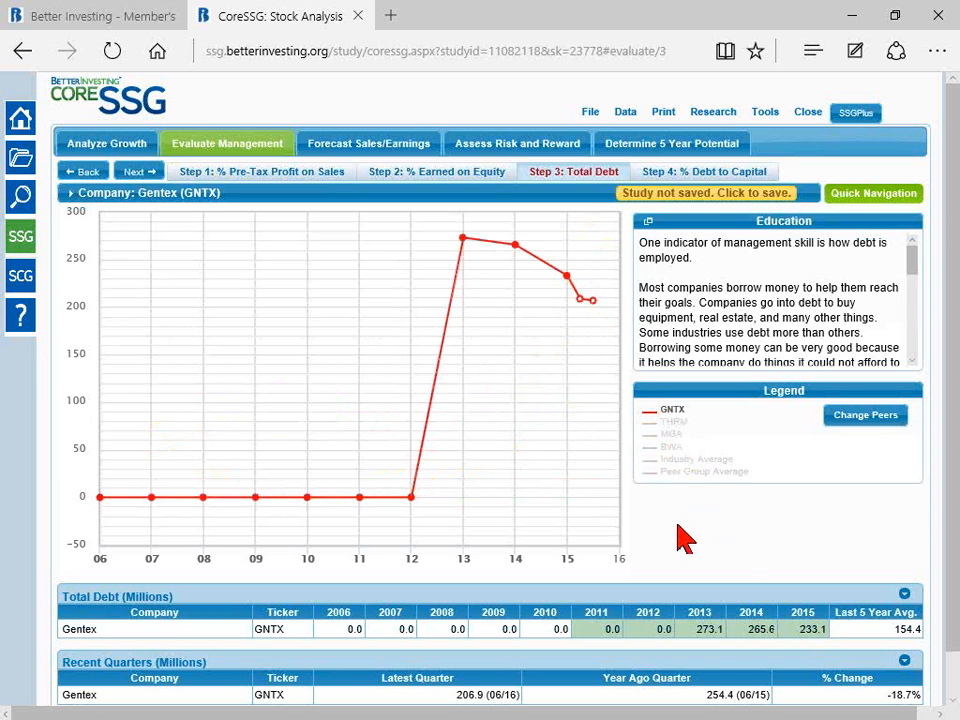
Step: Advance to the % Debt to Capital step and add the THRM, MGA and BWA lines to Gentex's chart
left_click(135, 175)
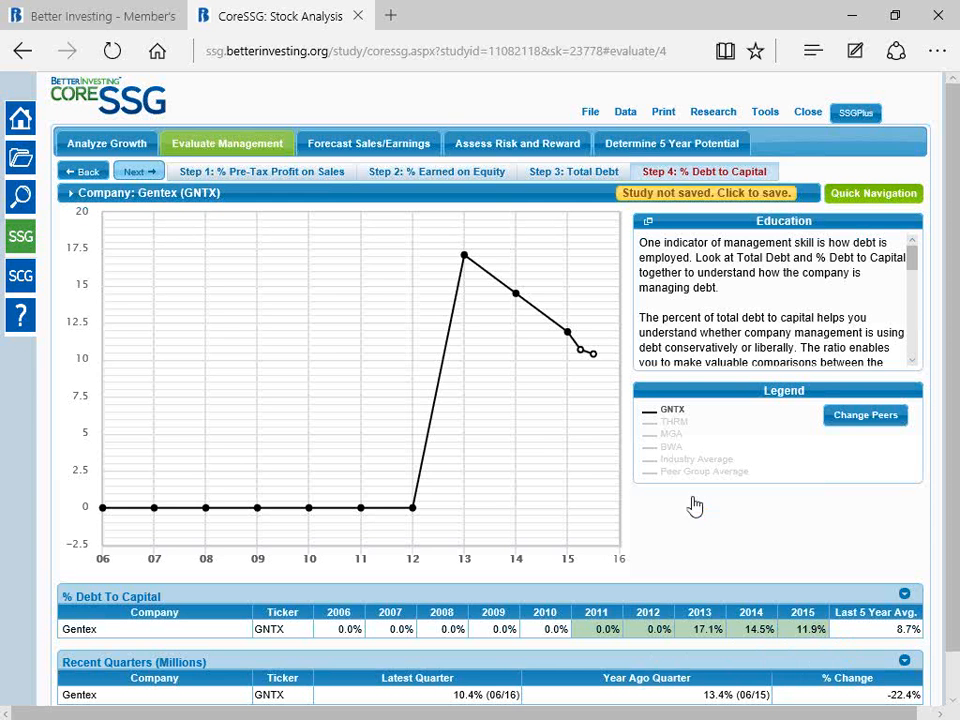
left_click(675, 422)
left_click(672, 433)
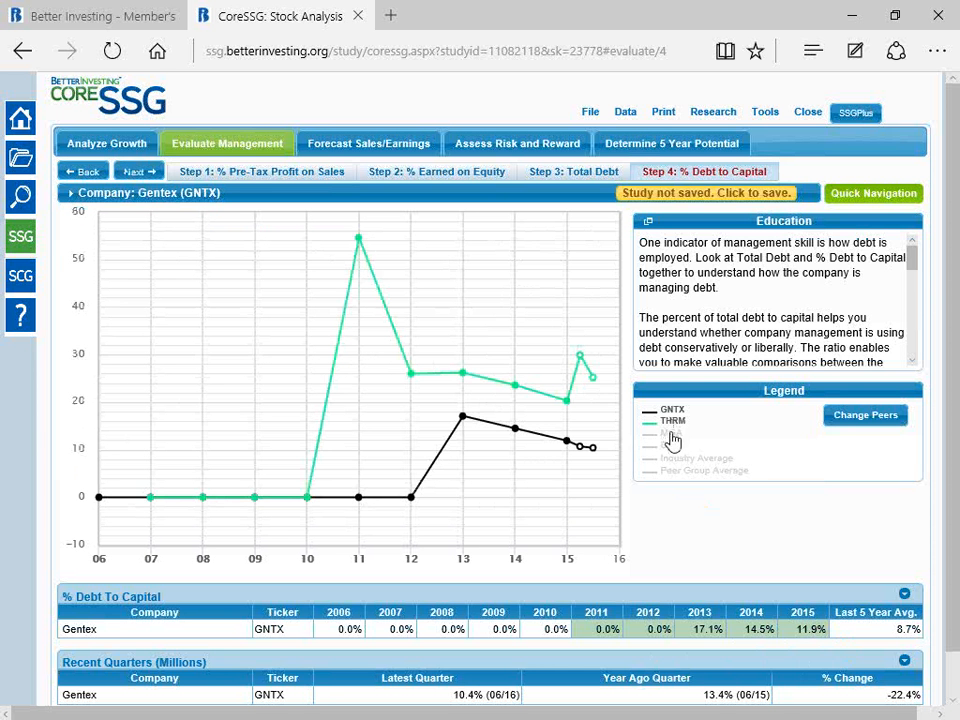
left_click(670, 447)
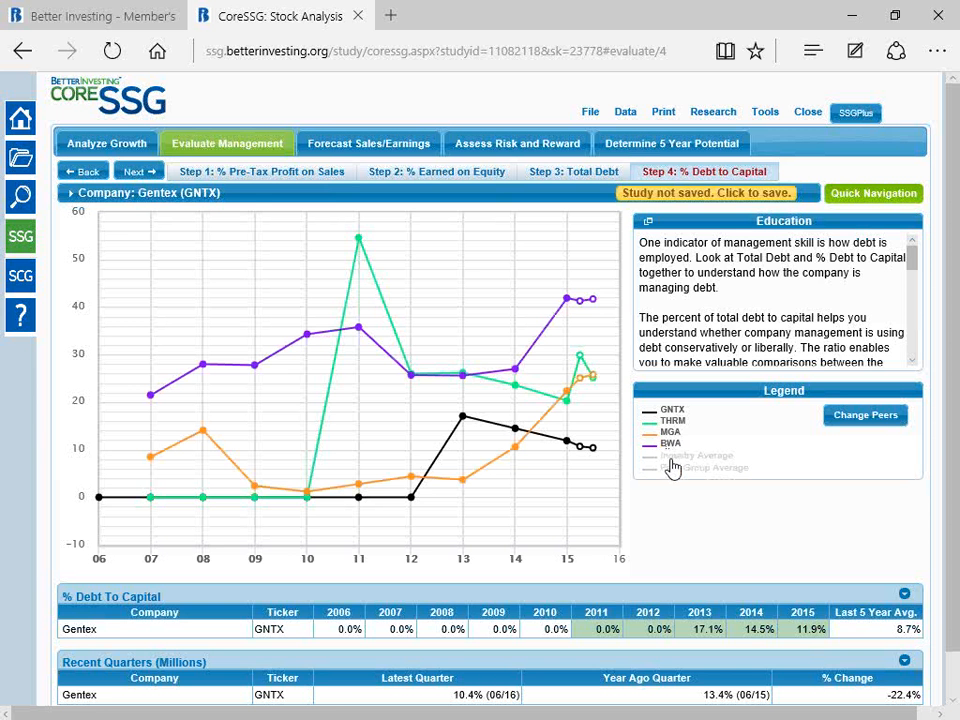
Step: Expand the % Debt To Capital table and compare all companies' yearly values and five-year averages with the chart
left_click(904, 594)
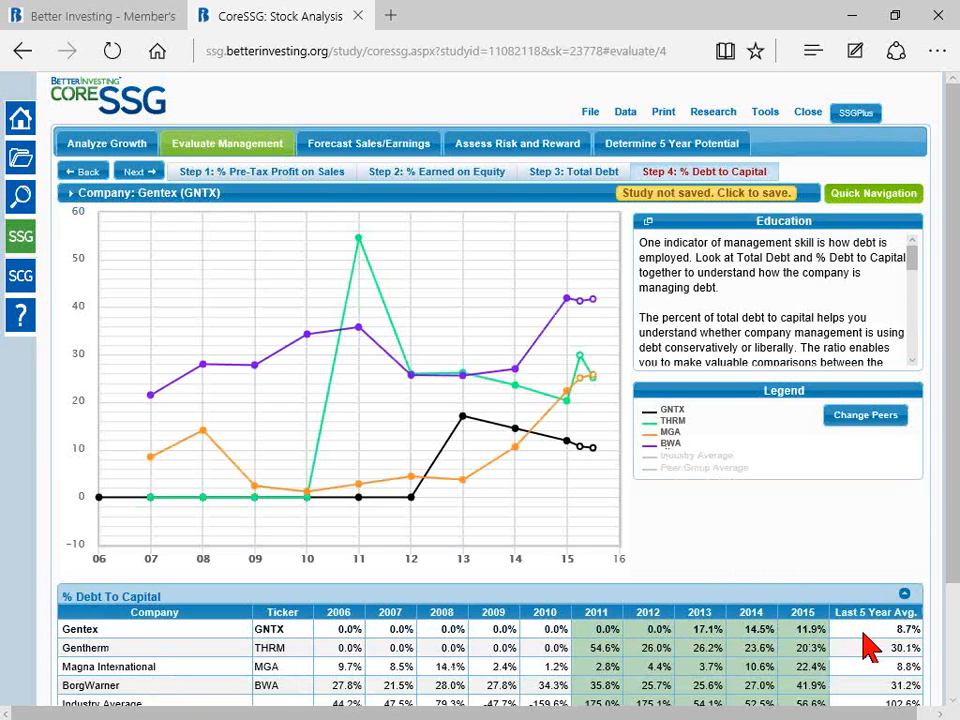
scroll(866, 640, "down", 2)
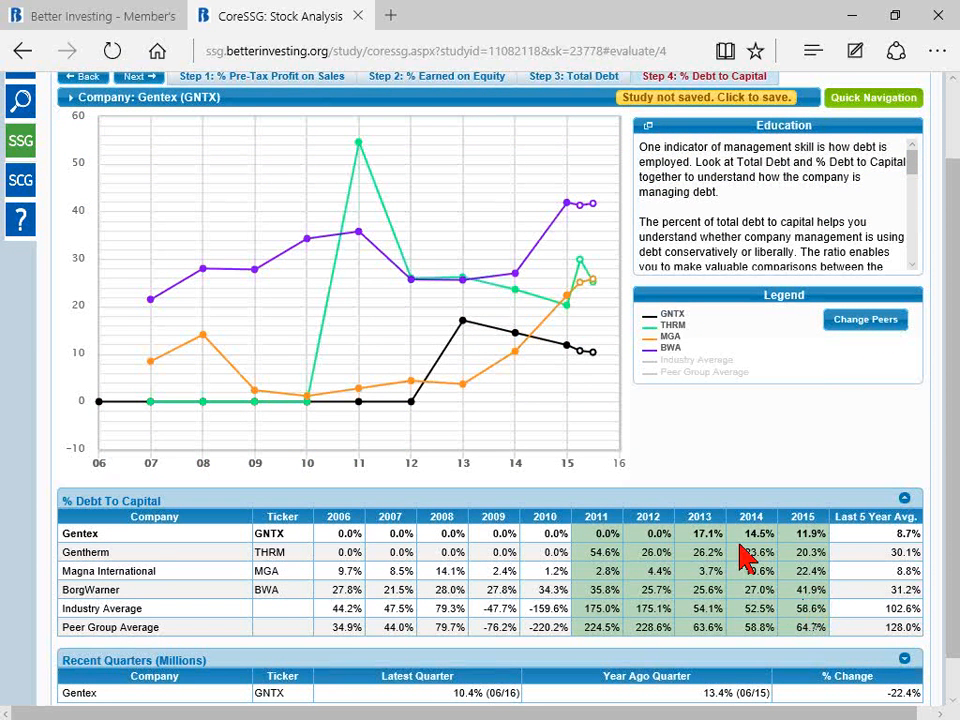
mouse_move(563, 221)
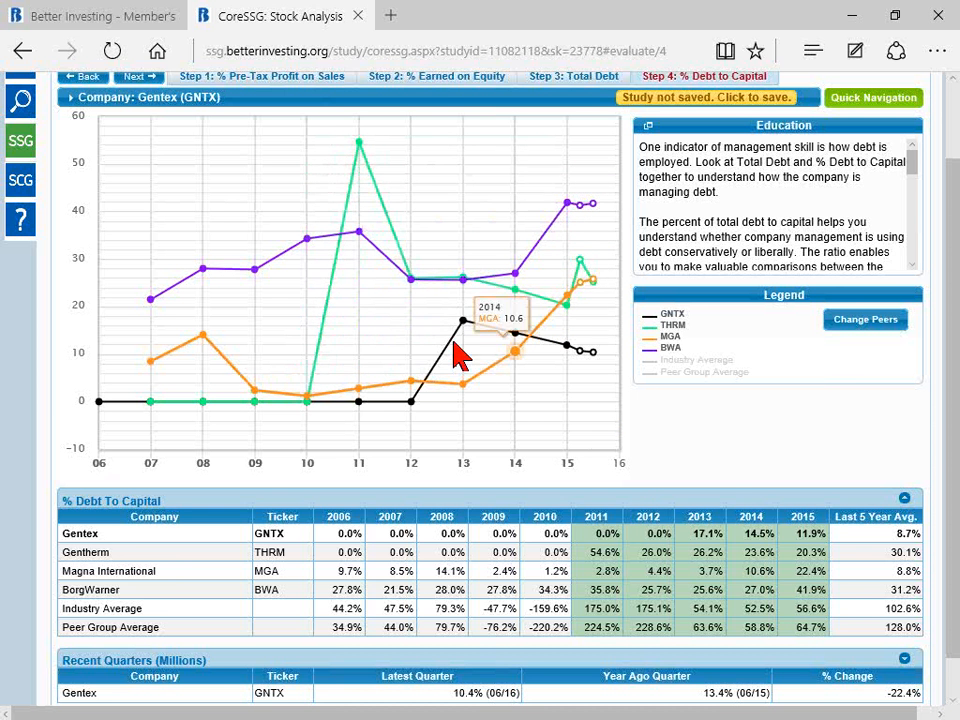
Step: Add the Industry Average to the debt-to-capital chart for comparison, and hide every line except Gentex
left_click(671, 365)
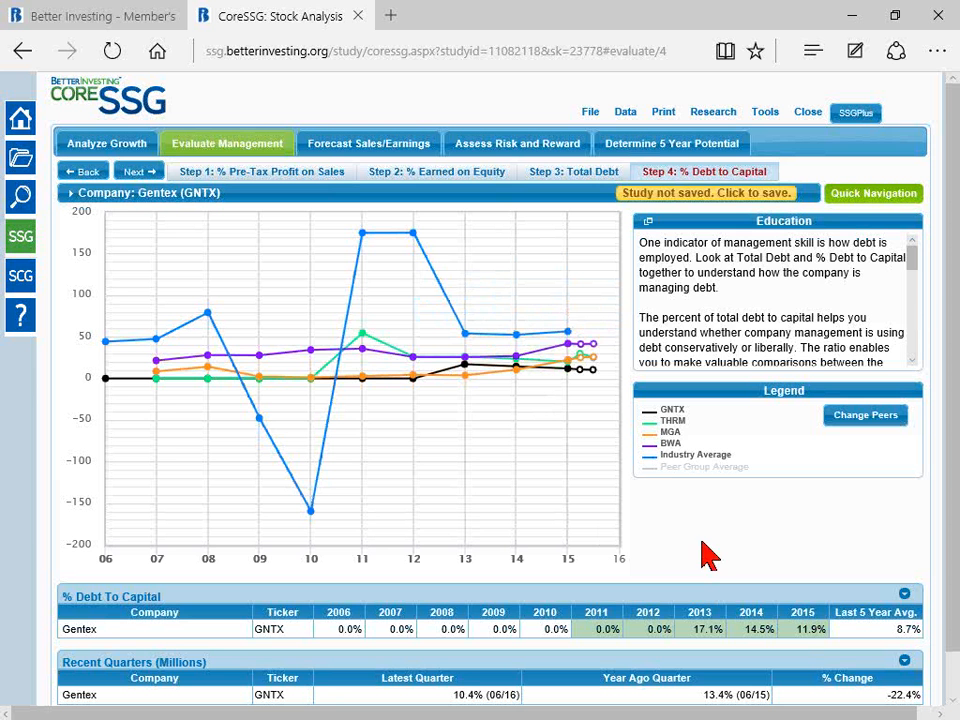
left_click(669, 421)
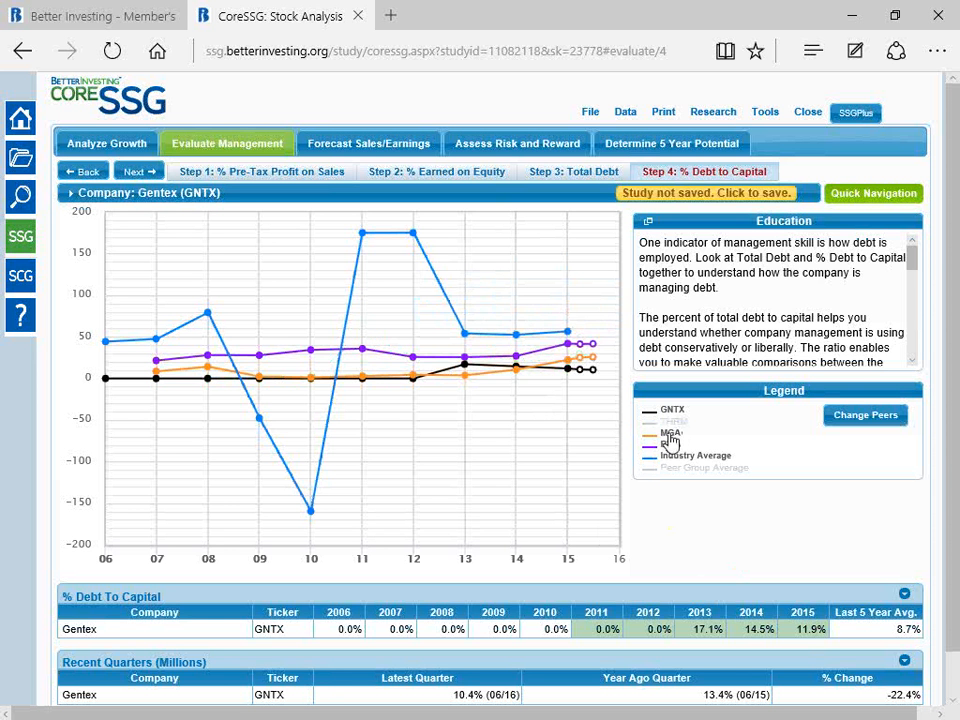
left_click(669, 433)
left_click(670, 448)
left_click(674, 460)
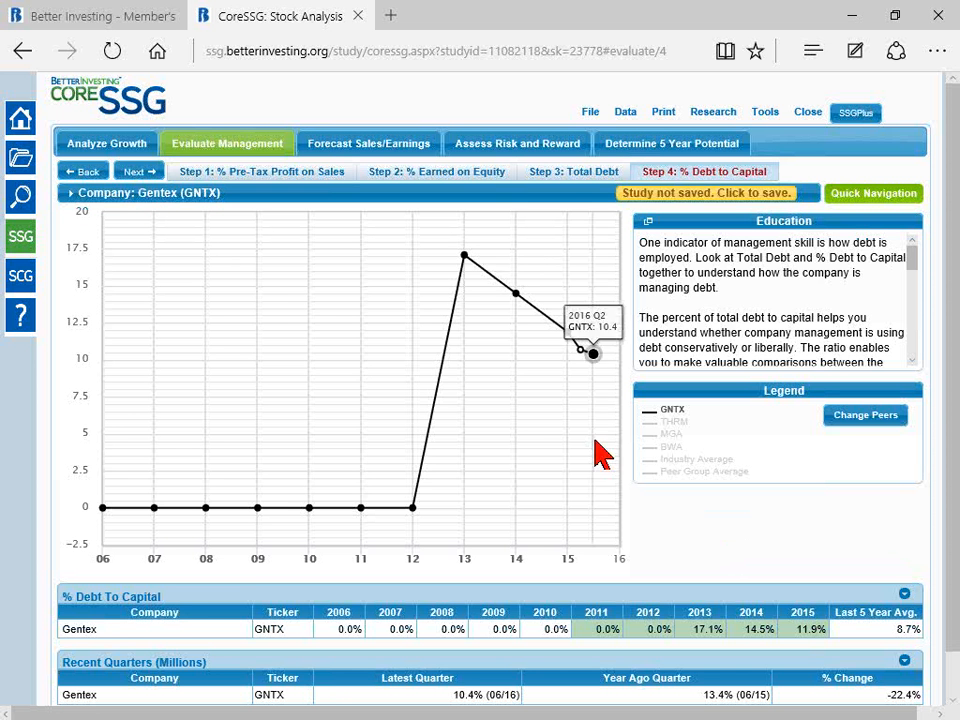
Step: Advance to the Forecast Sales step and examine the 2017 analyst sales estimate on the chart
left_click(137, 172)
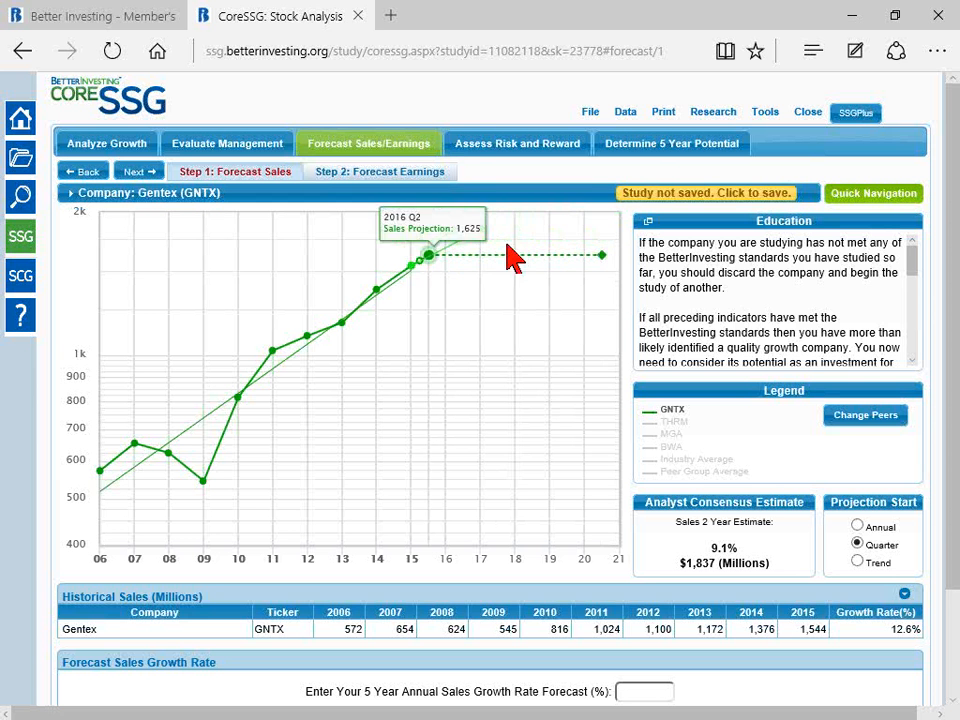
mouse_move(479, 225)
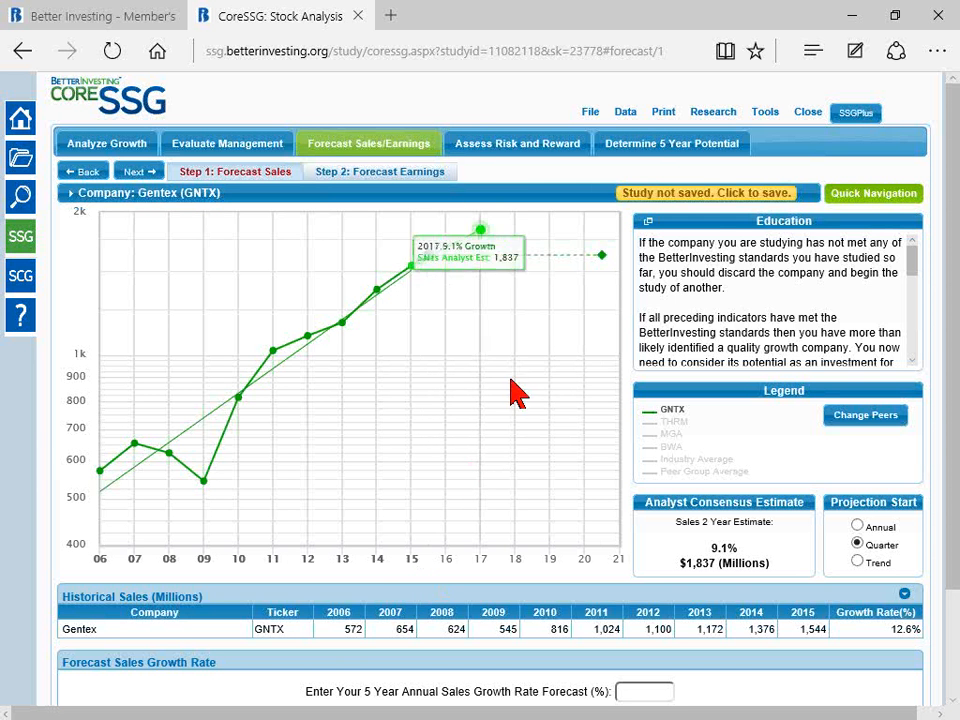
Step: Open Gentex's company website from the study's research links and look through the news on its Investors page
left_click(703, 113)
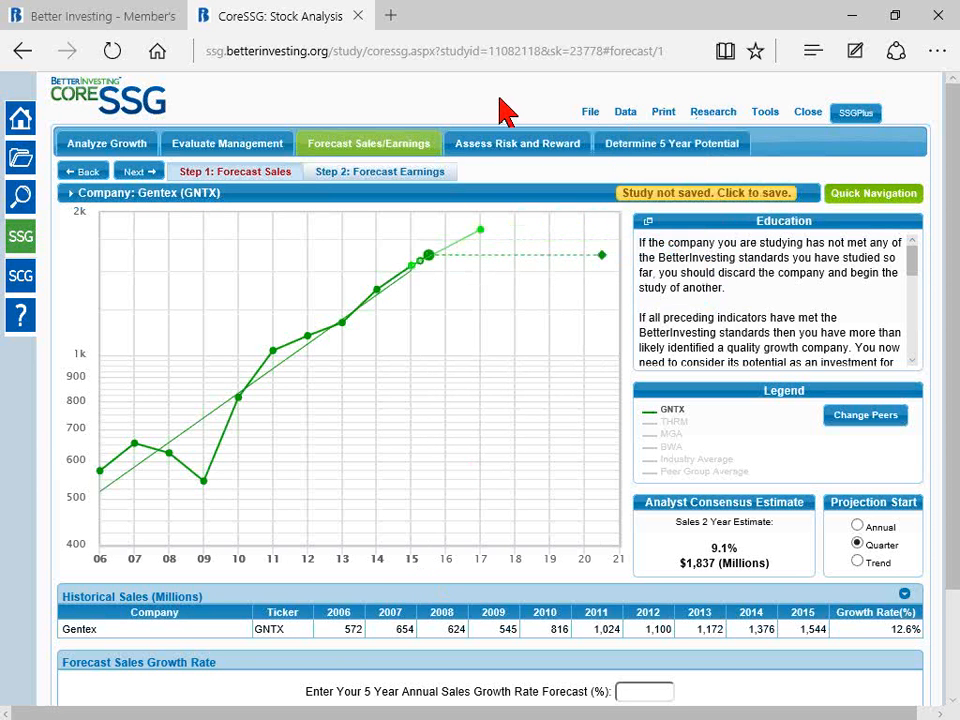
mouse_move(729, 122)
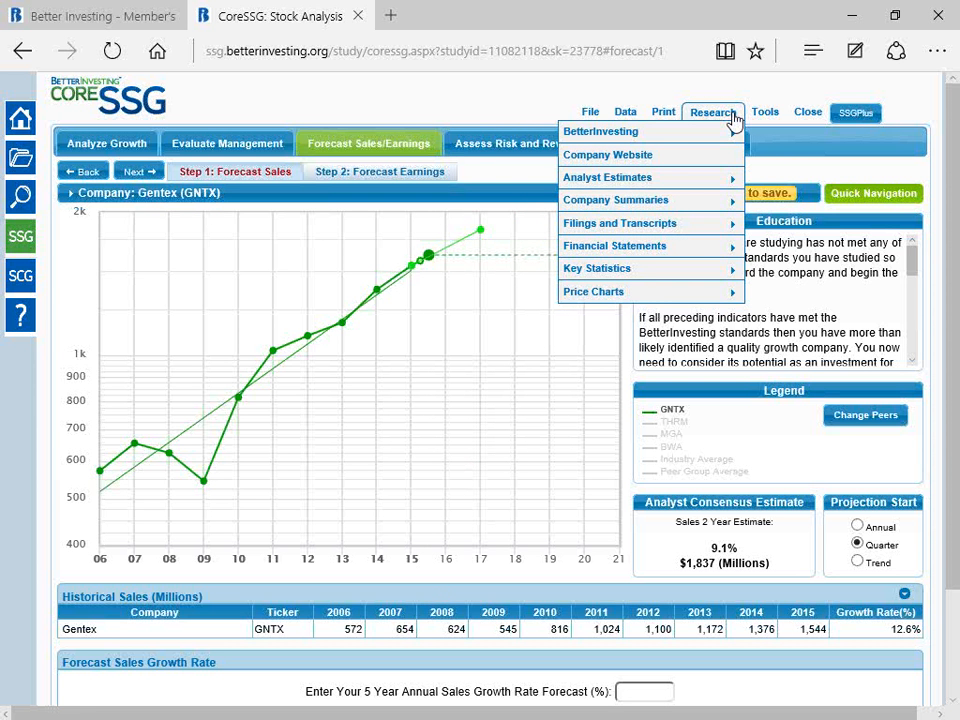
left_click(626, 163)
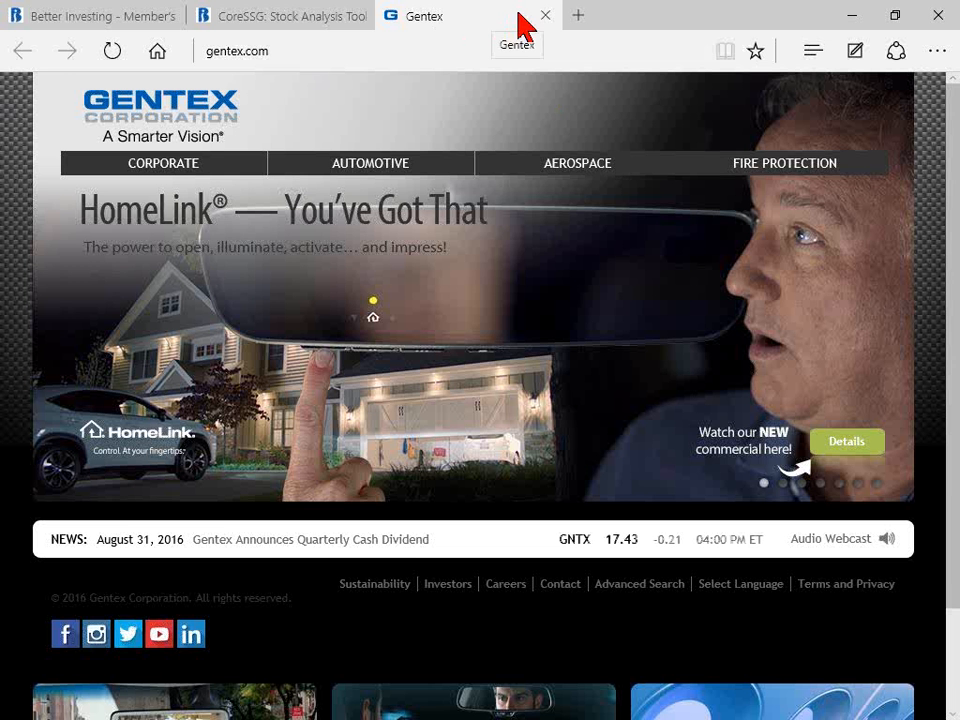
left_click(278, 20)
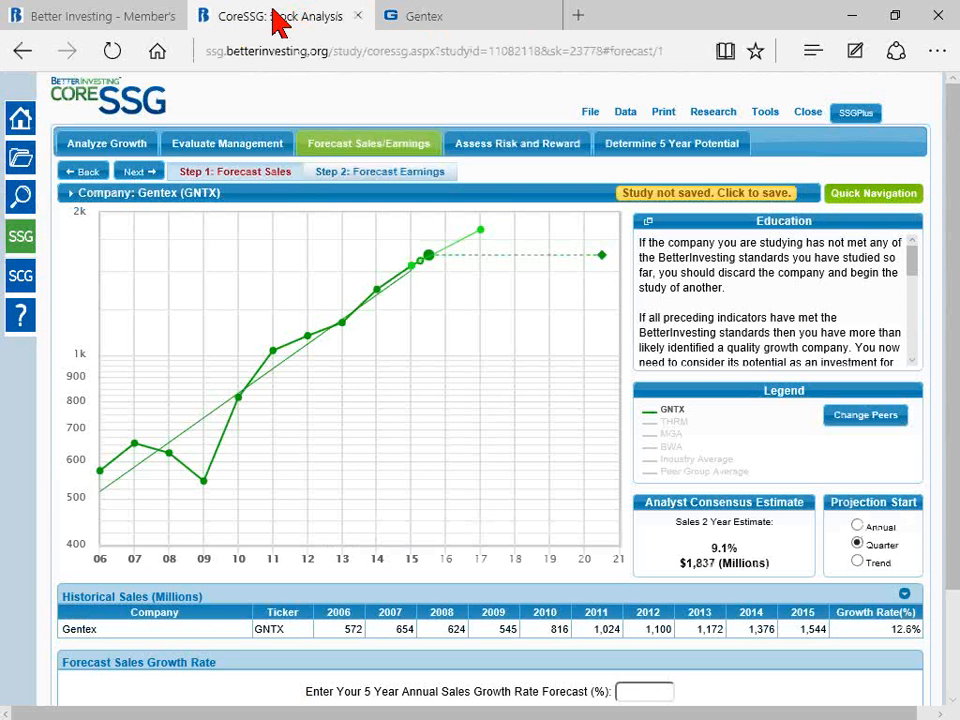
left_click(479, 24)
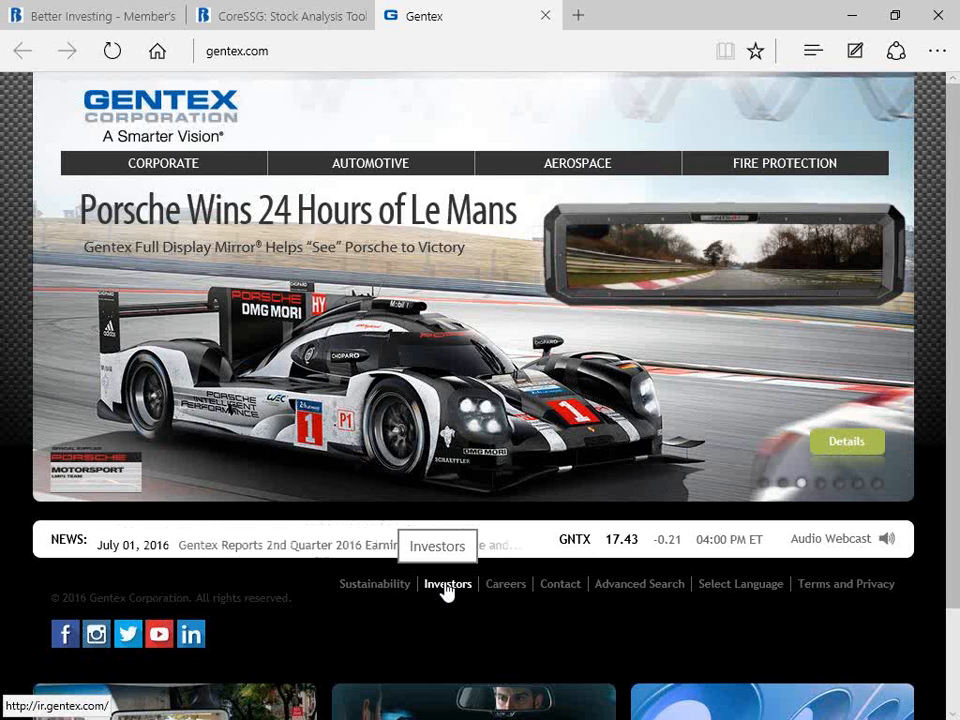
left_click(446, 585)
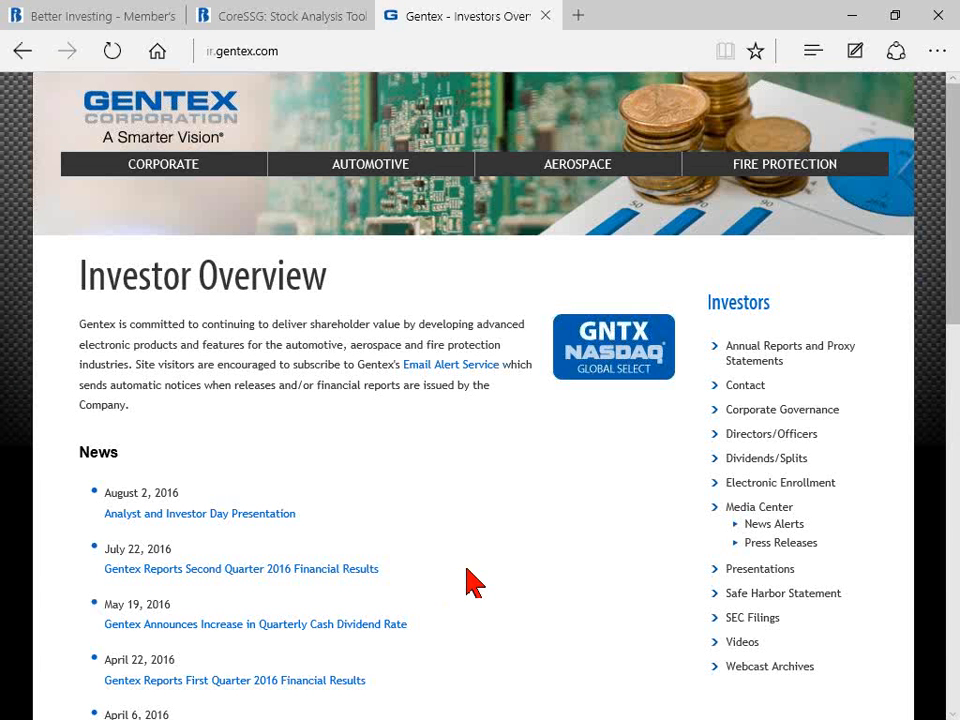
scroll(475, 585, "down", 1)
scroll(450, 555, "up", 1)
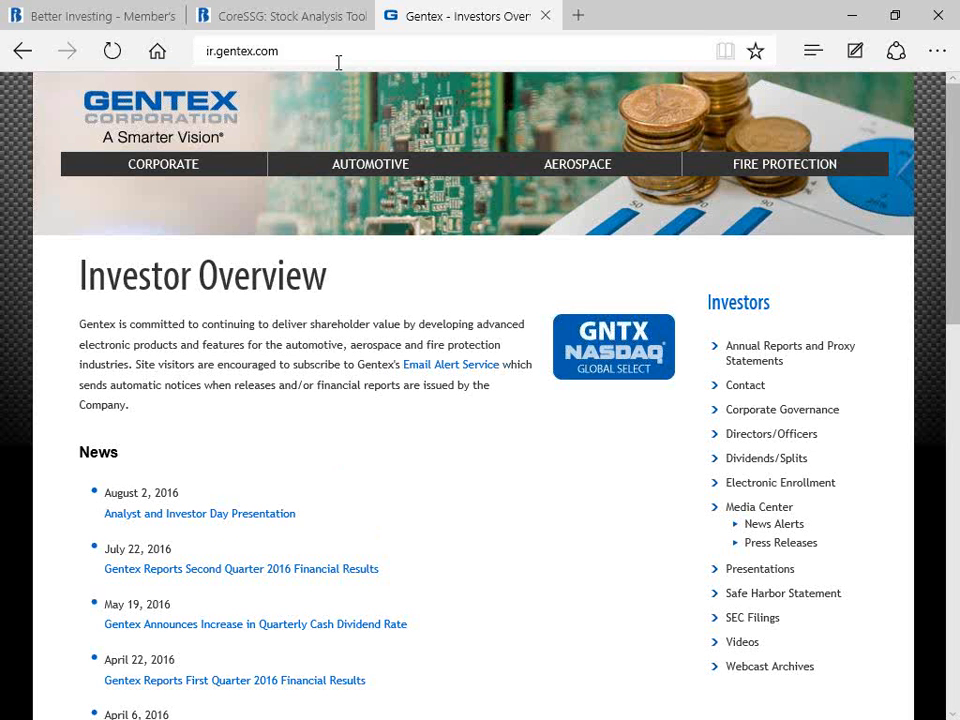
Step: Return to the study, open the Yahoo Analyst Estimates for GNTX, and review the revenue estimates and sales growth
left_click(290, 16)
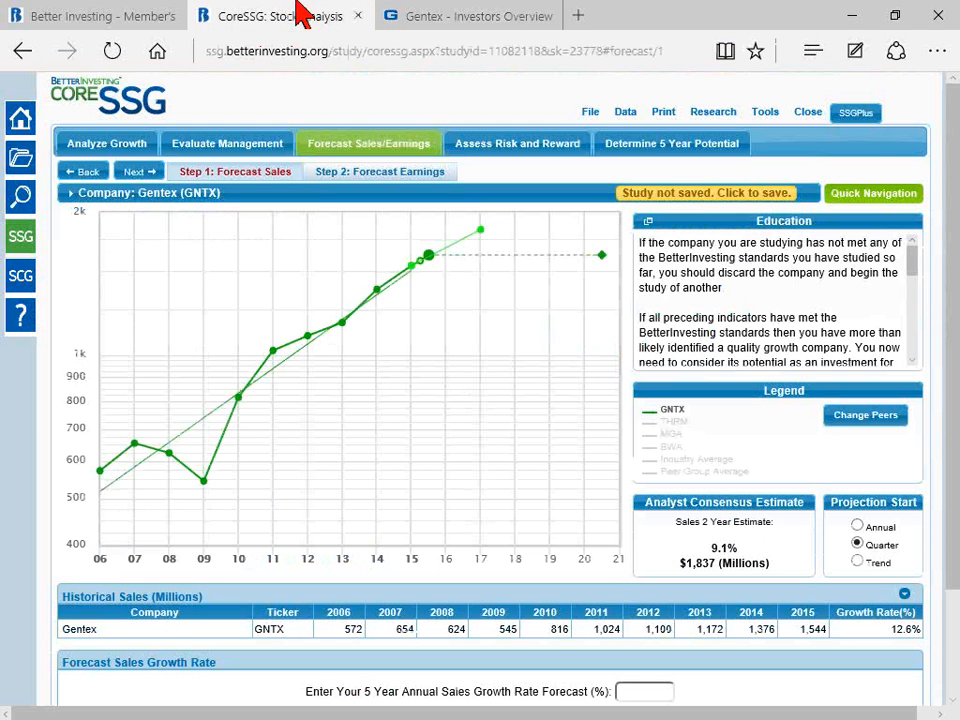
mouse_move(708, 118)
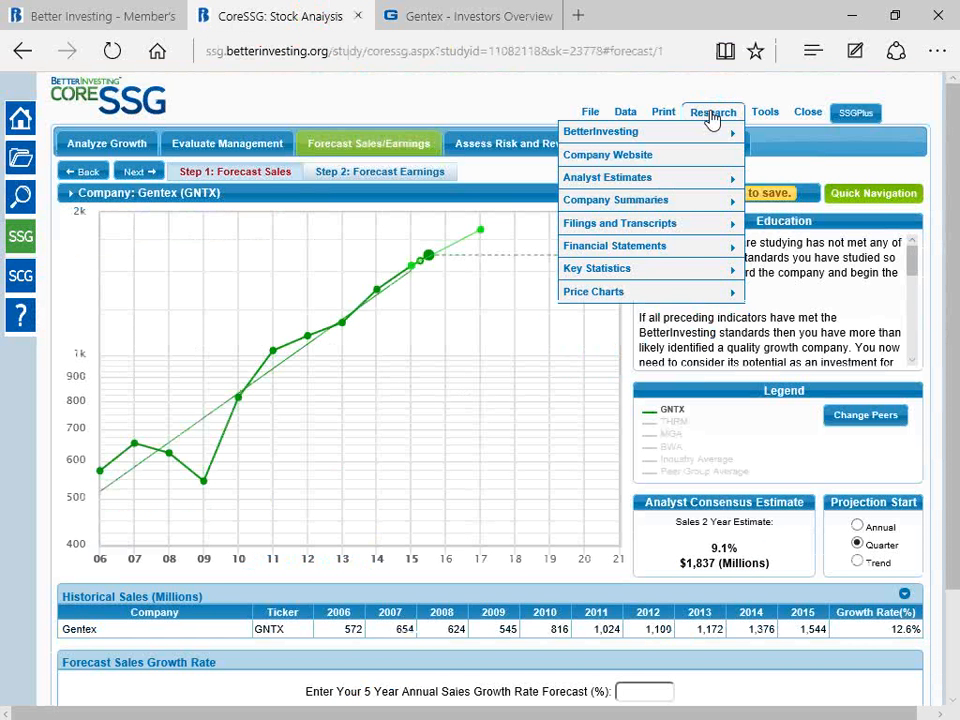
mouse_move(660, 185)
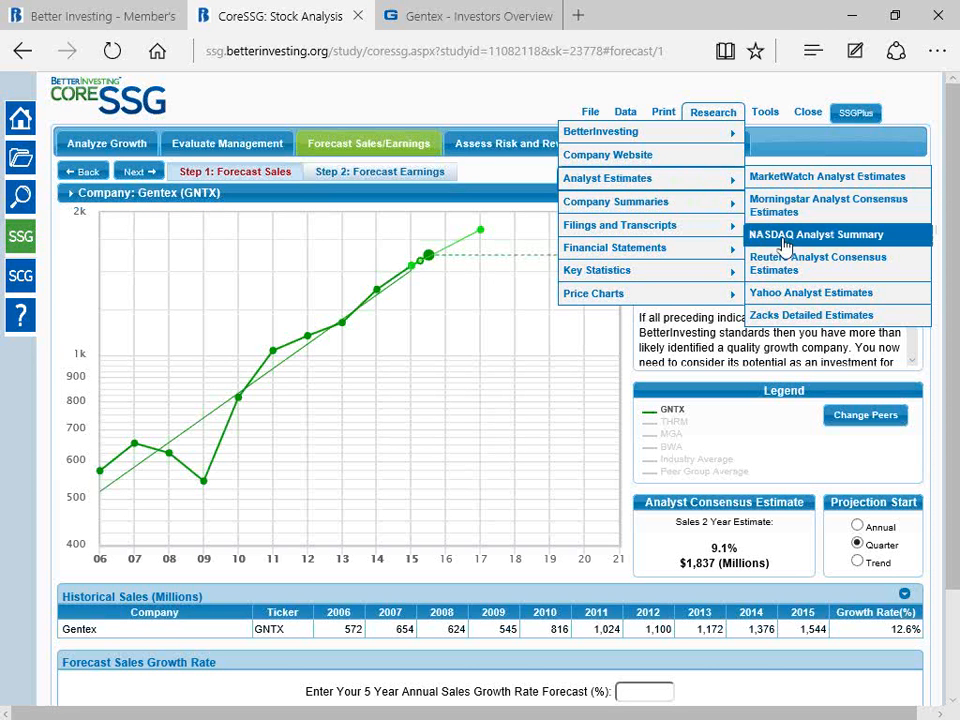
left_click(811, 302)
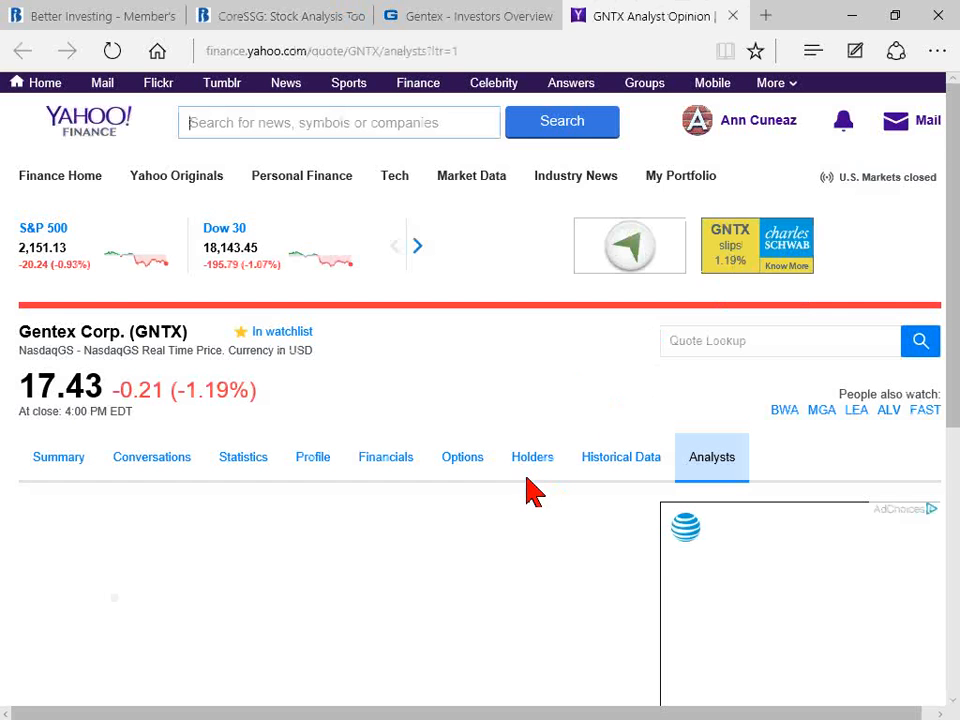
scroll(540, 508, "down", 2)
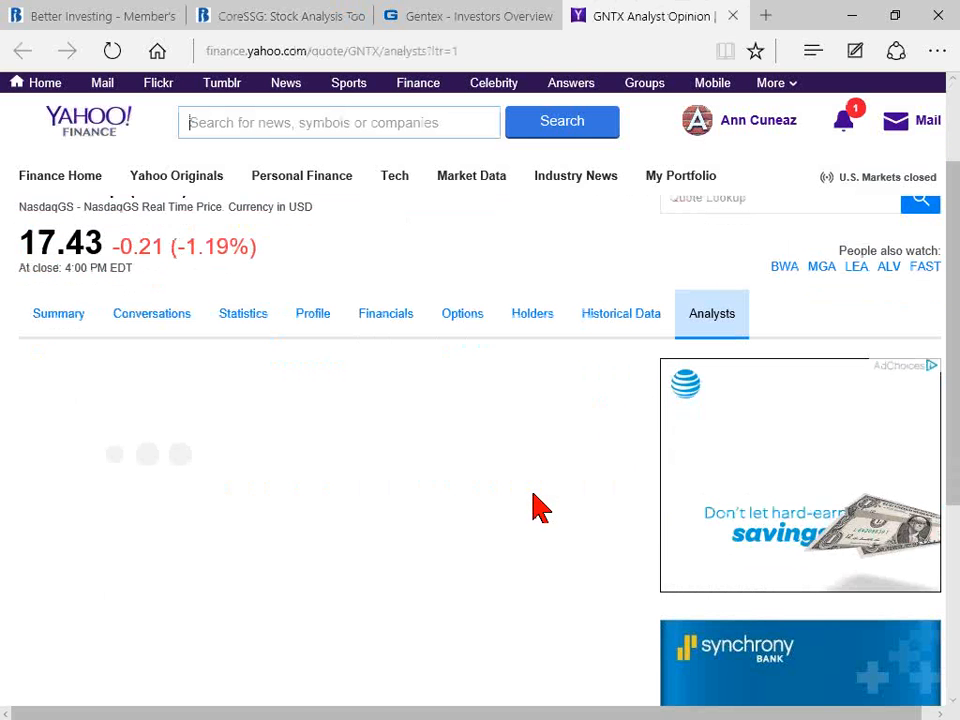
scroll(540, 500, "down", 3)
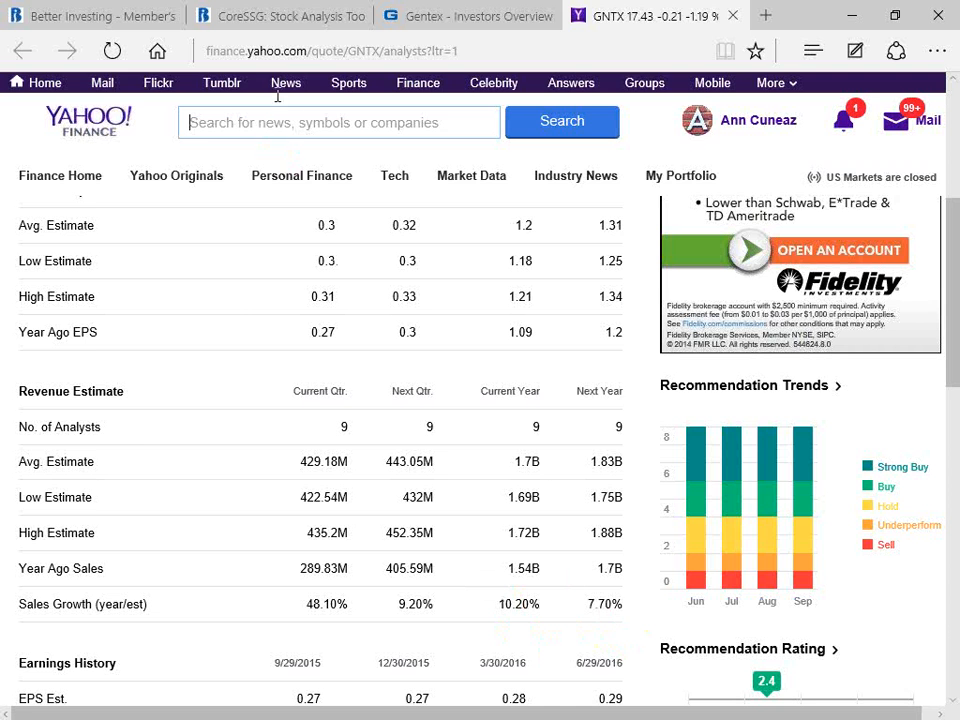
Step: Return to the study, set the 5 year annual sales growth rate forecast to 8%, and update the study
left_click(279, 15)
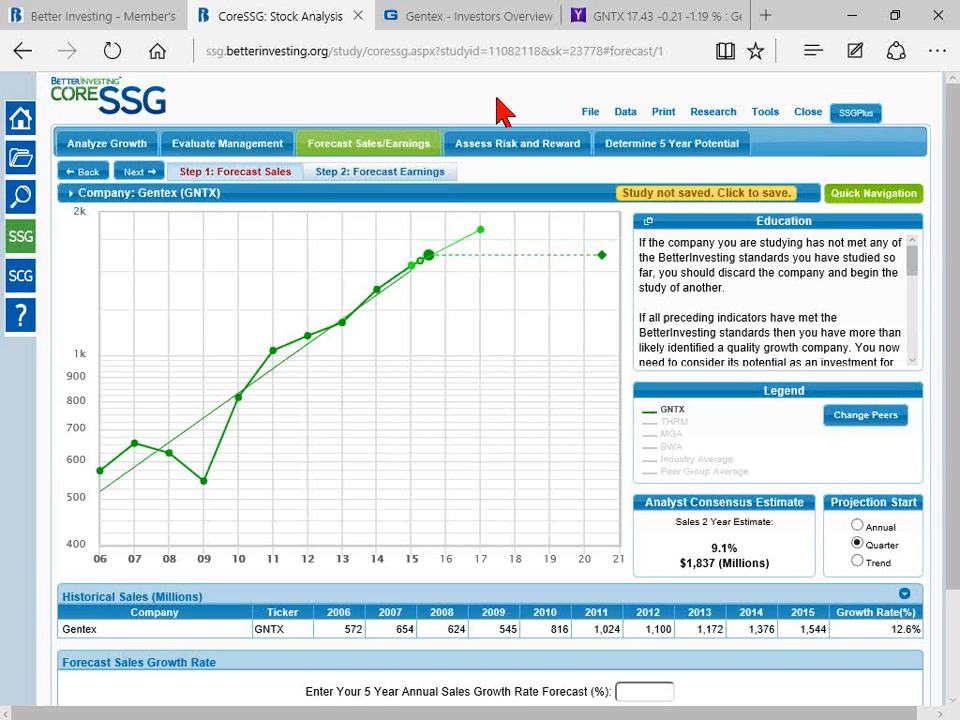
scroll(500, 110, "down", 1)
scroll(500, 112, "down", 1)
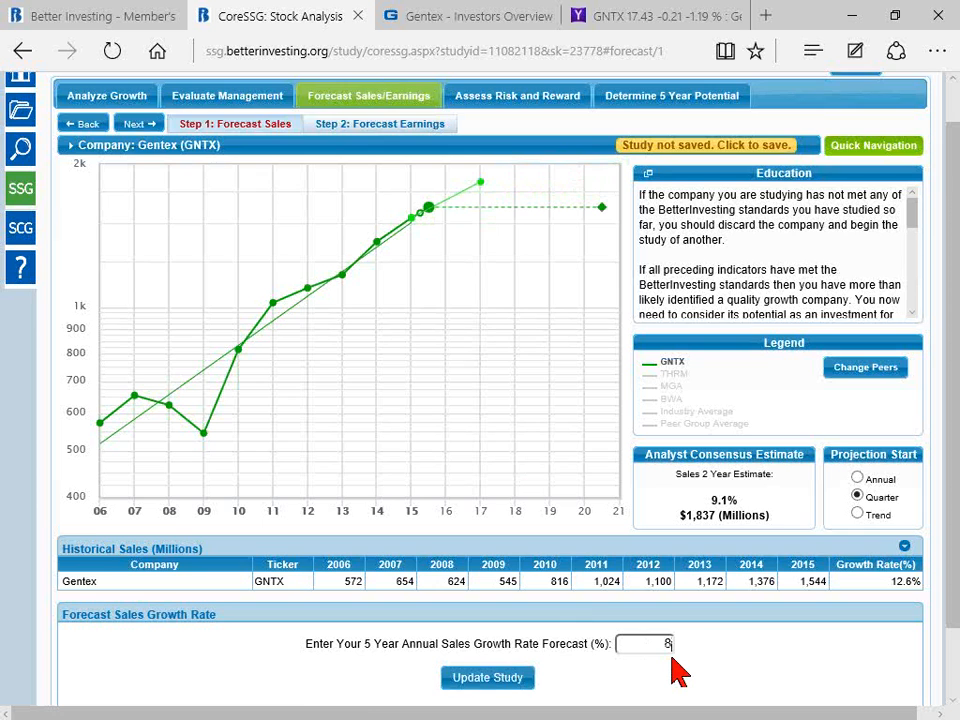
scroll(675, 672, "down", 2)
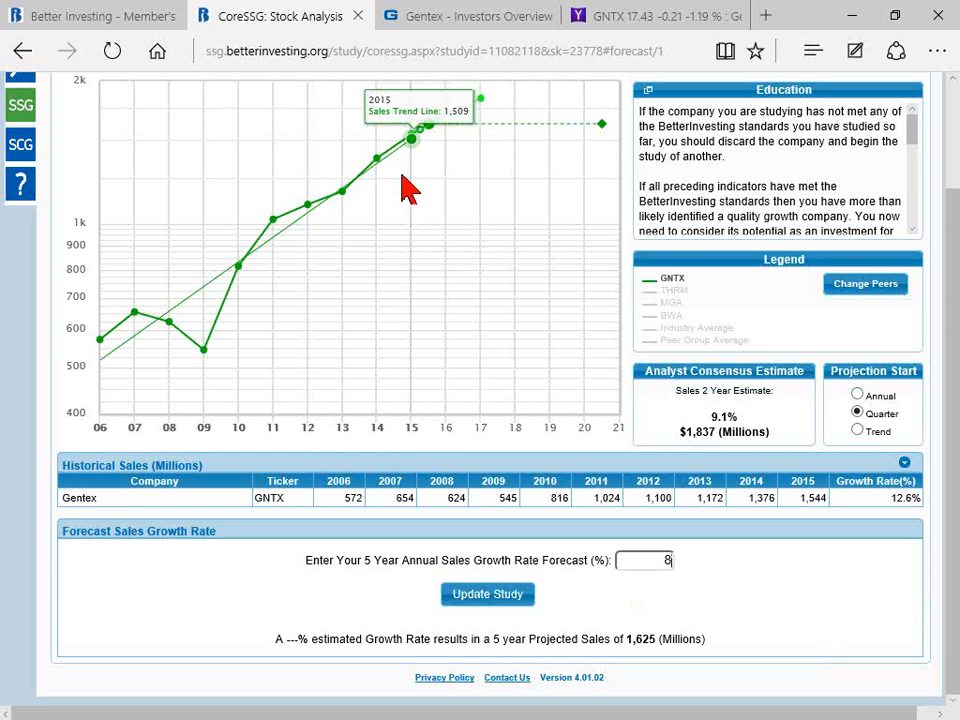
left_click(497, 602)
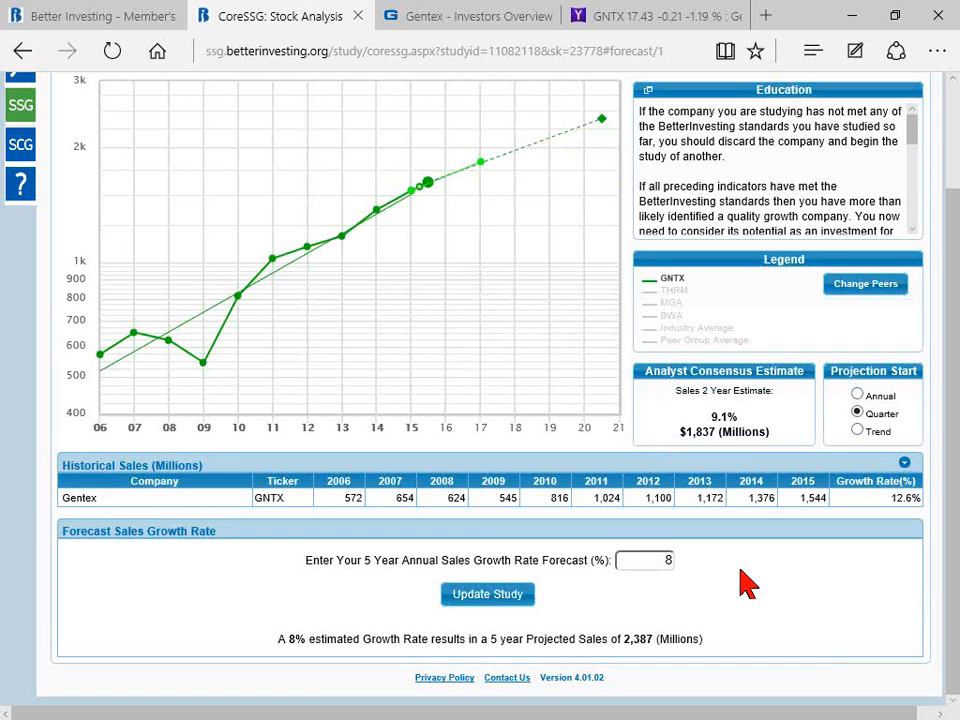
Step: Examine the 2016 Q2 sales, 2015 trend line and 2021 Q2 projection points on the sales chart, along with the projection start options
scroll(748, 585, "up", 2)
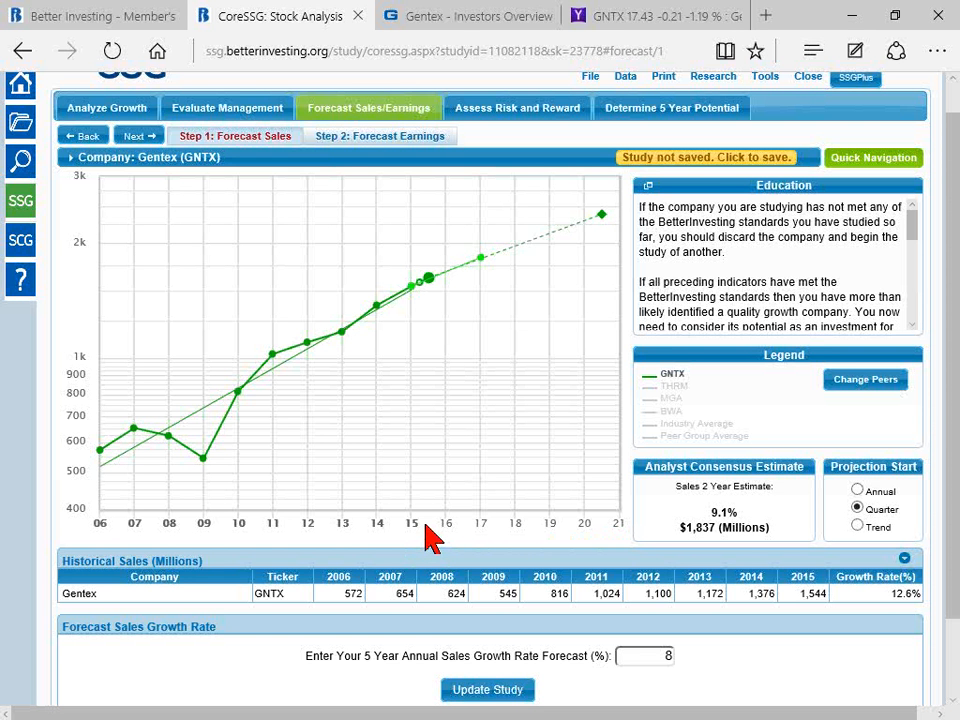
mouse_move(428, 503)
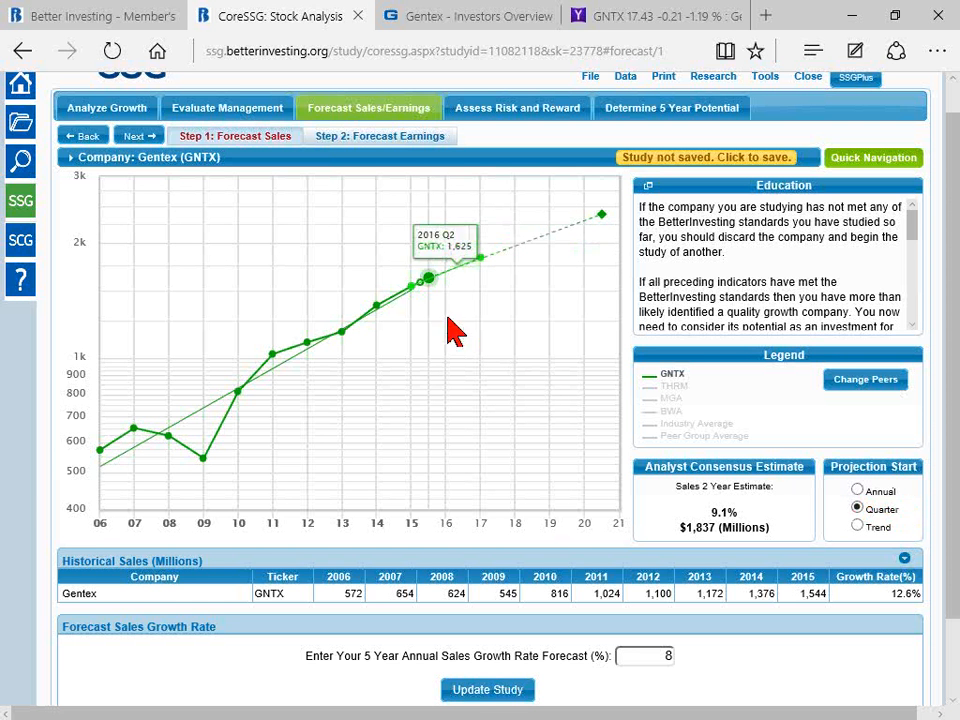
mouse_move(409, 289)
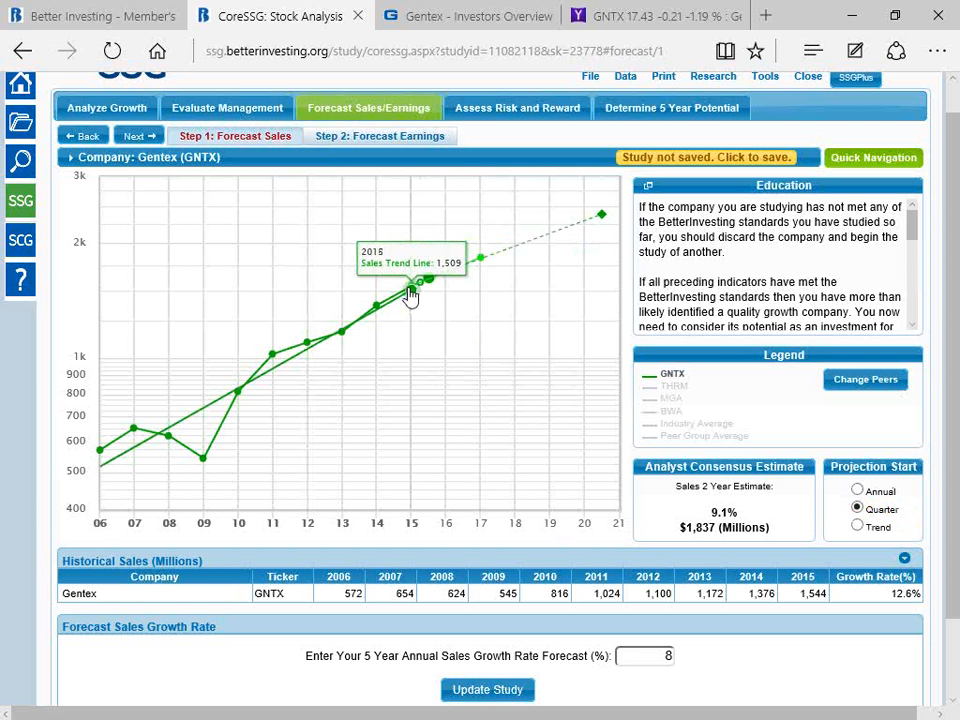
mouse_move(602, 214)
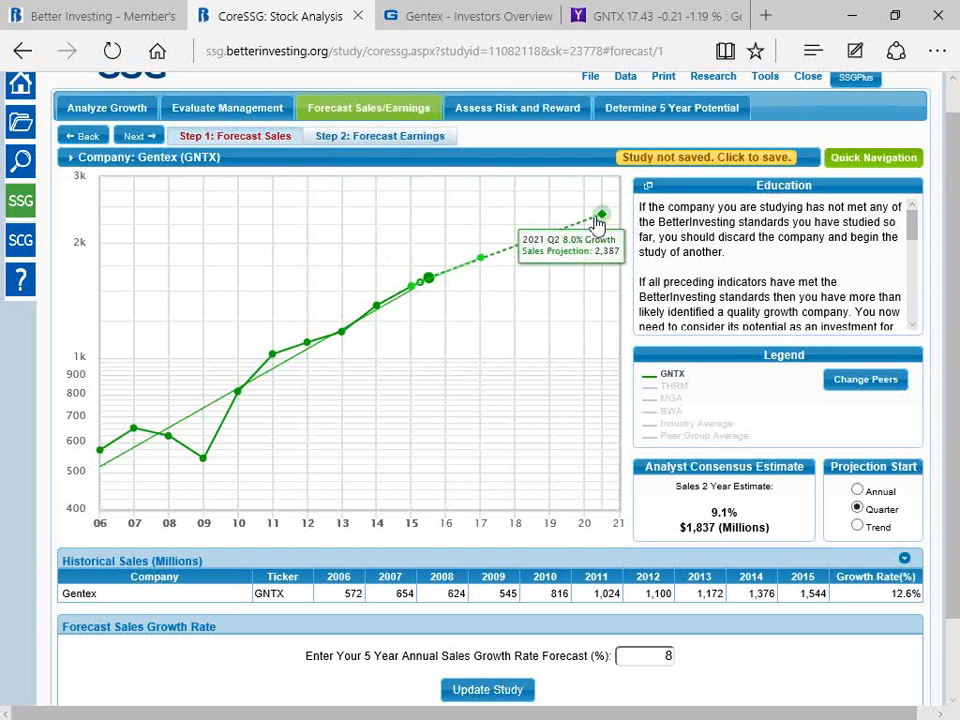
scroll(780, 650, "down", 2)
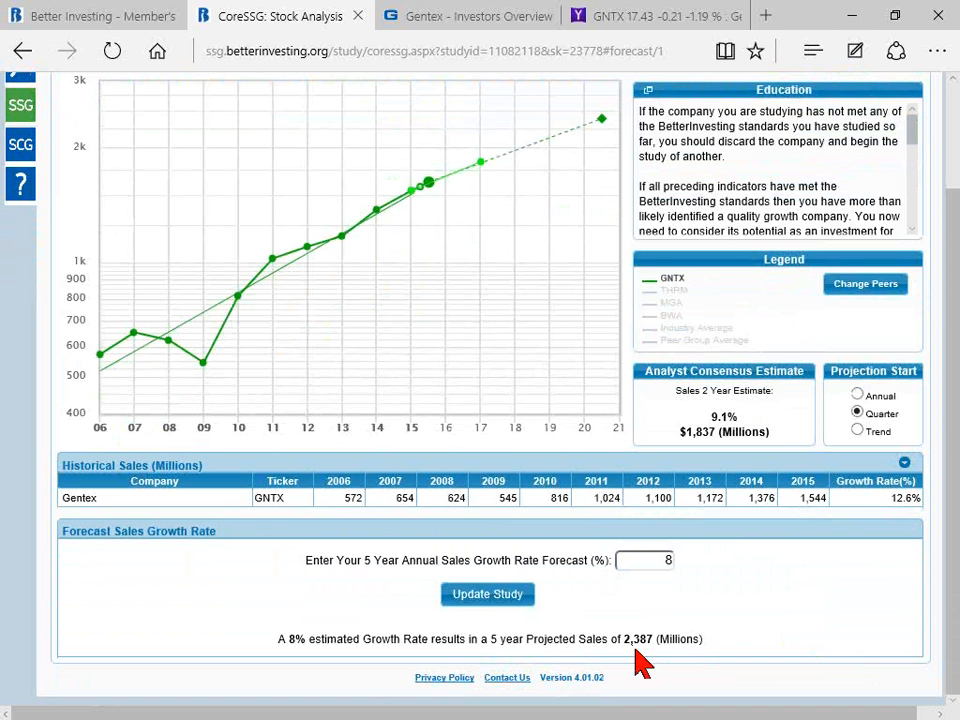
Step: Try the Annual projection start for sales, compare the 2015 starting point and projected end on the chart, and restore Quarter
left_click(858, 395)
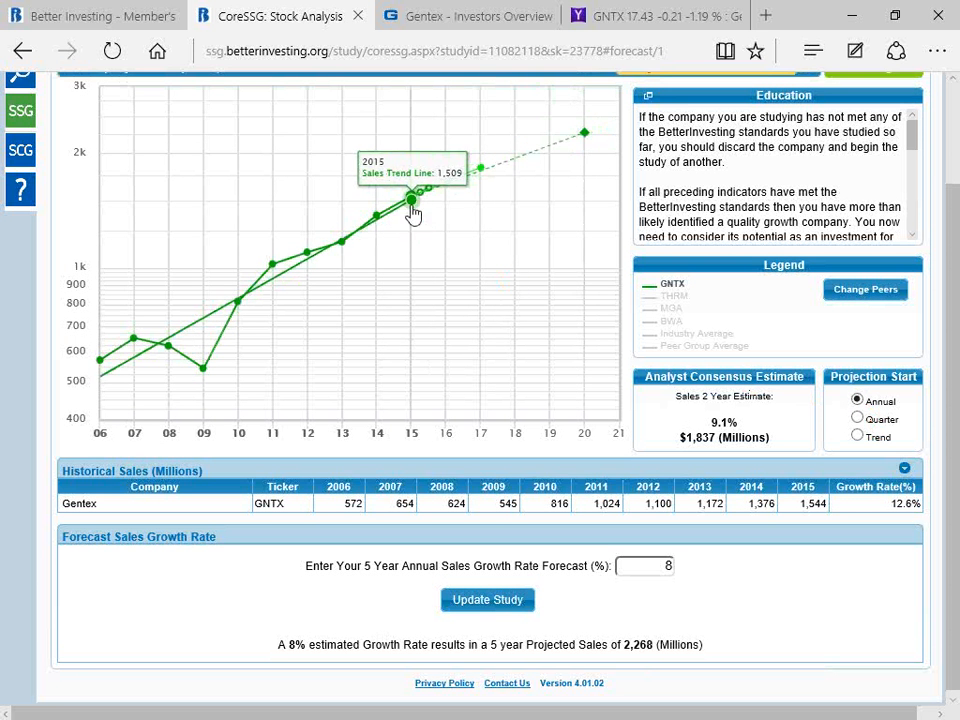
mouse_move(556, 150)
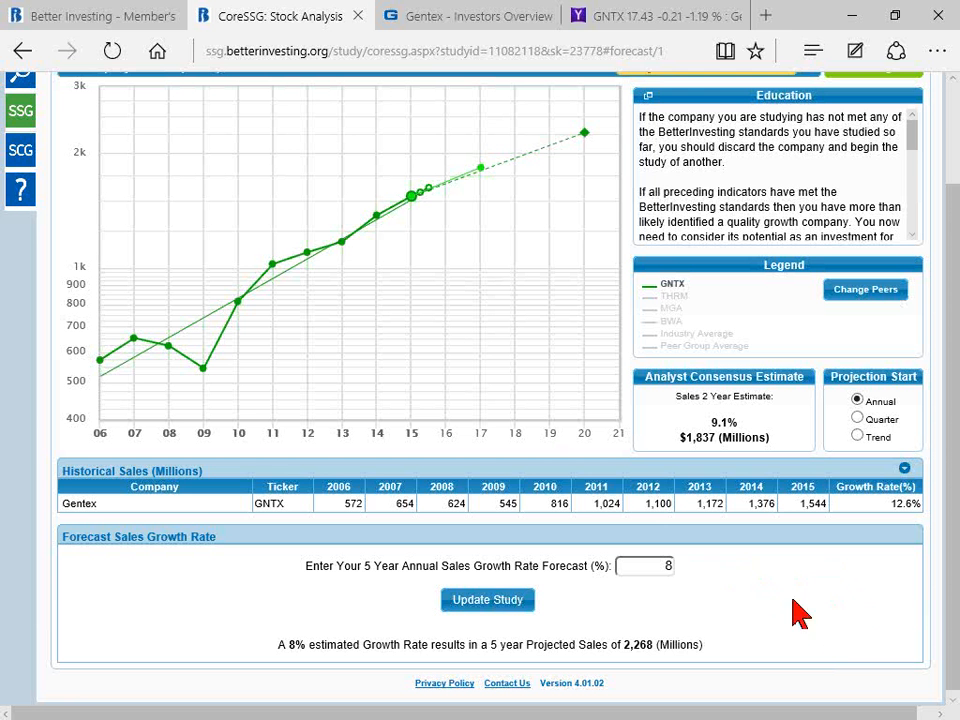
left_click(857, 416)
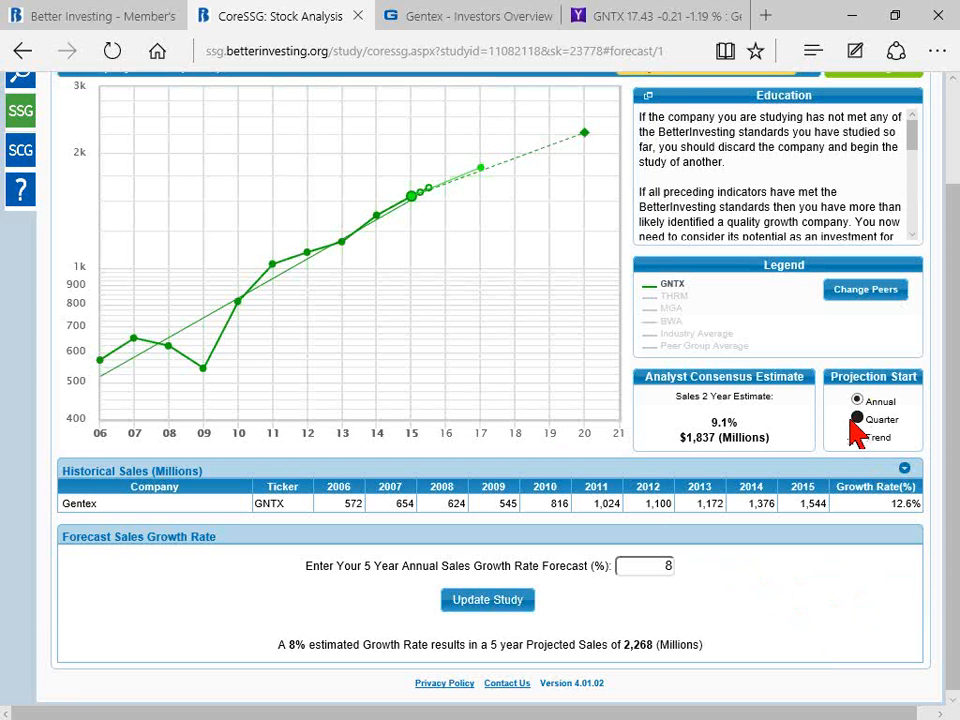
Step: Open the default study preferences, review the projection start point choices, keep Quarter, and save the preferences
scroll(948, 432, "up", 1)
scroll(950, 430, "up", 3)
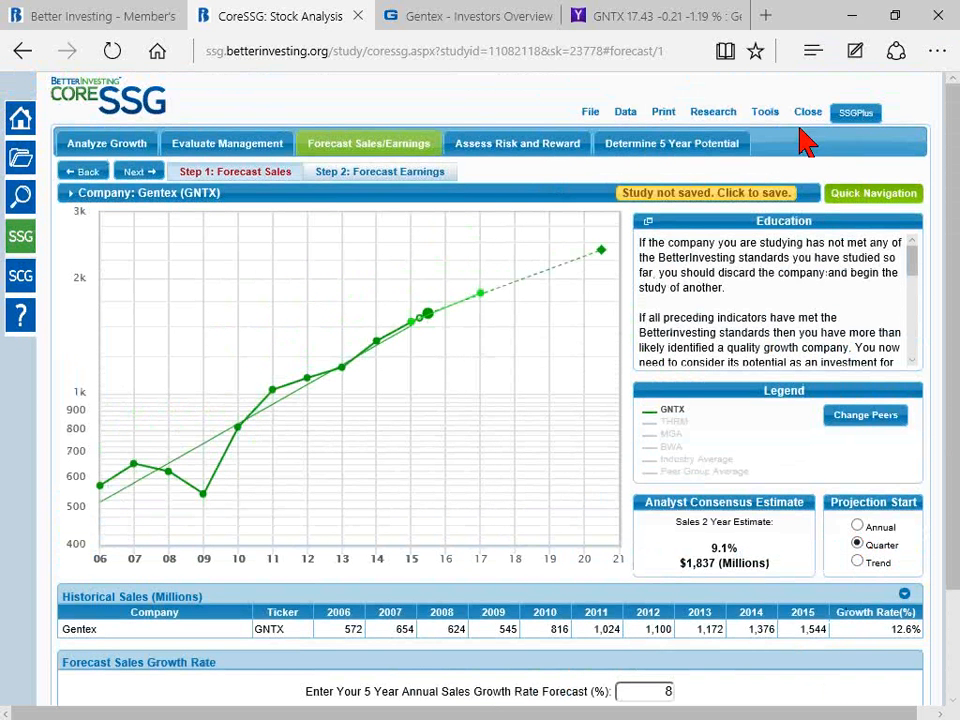
left_click(763, 114)
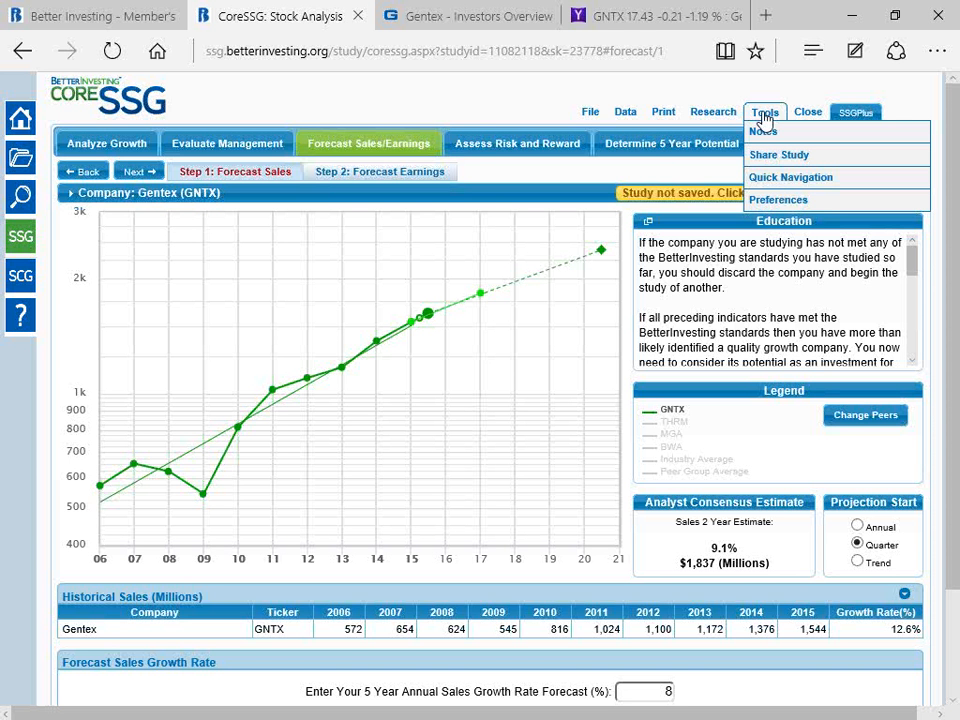
left_click(775, 203)
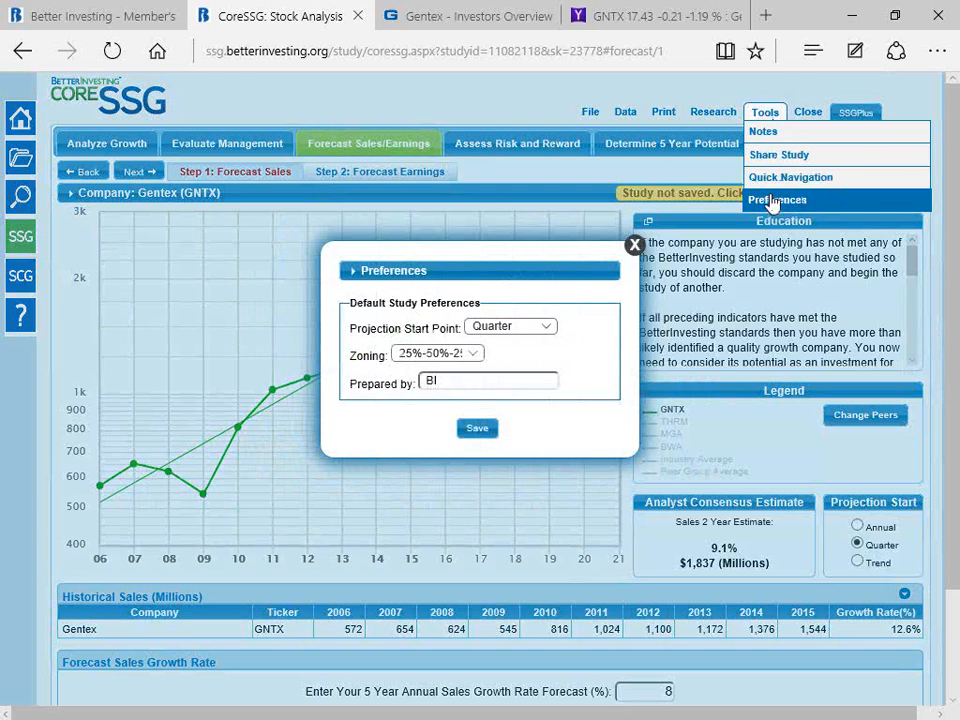
left_click(546, 327)
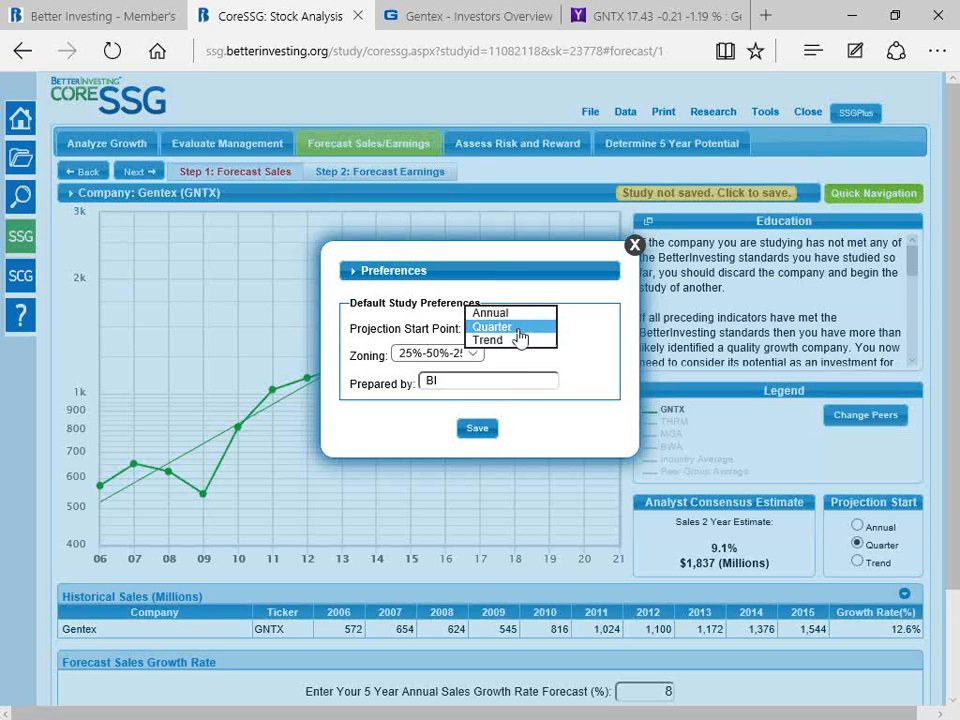
left_click(478, 429)
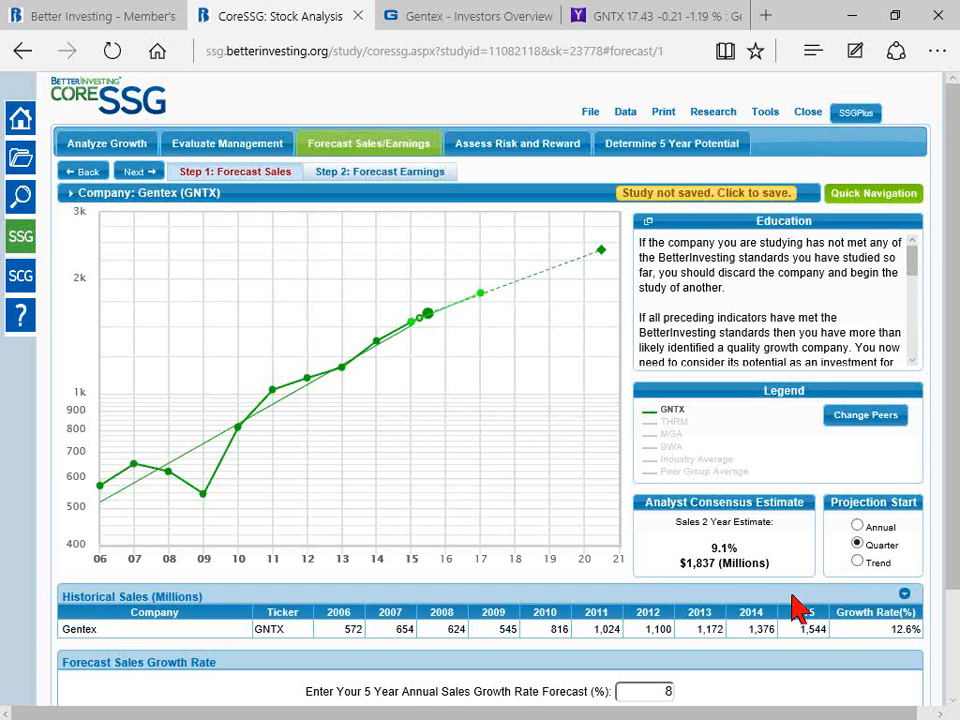
Step: Advance to the earnings forecast, set the EPS growth rate forecast to 8%, update the study, and review the projection
scroll(797, 606, "down", 2)
scroll(714, 594, "up", 2)
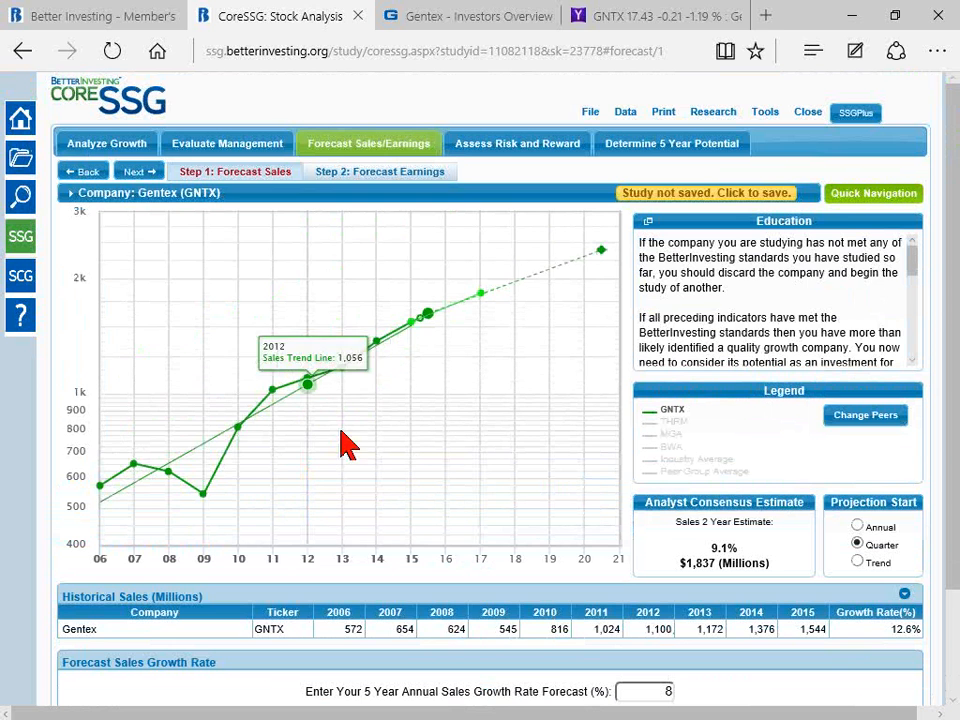
left_click(137, 173)
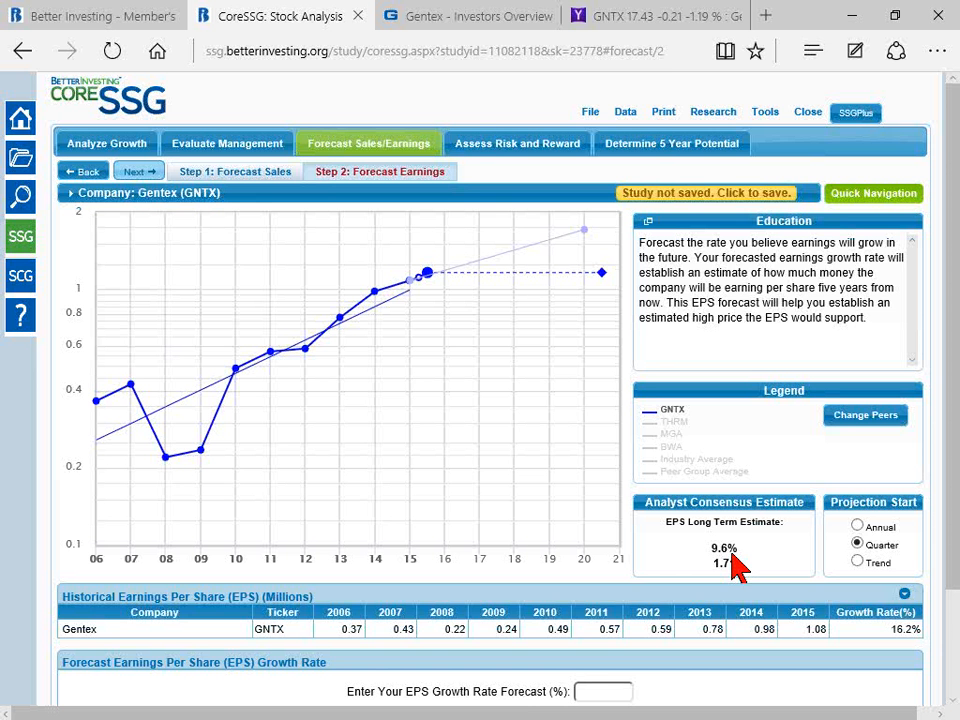
scroll(745, 568, "down", 1)
scroll(753, 571, "down", 2)
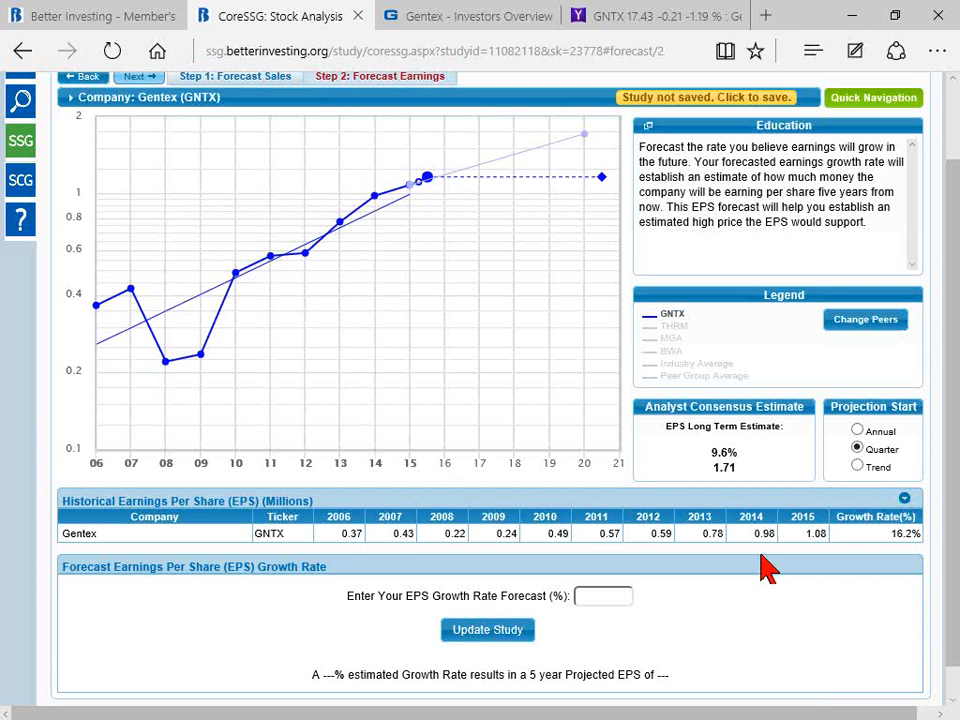
scroll(766, 572, "down", 1)
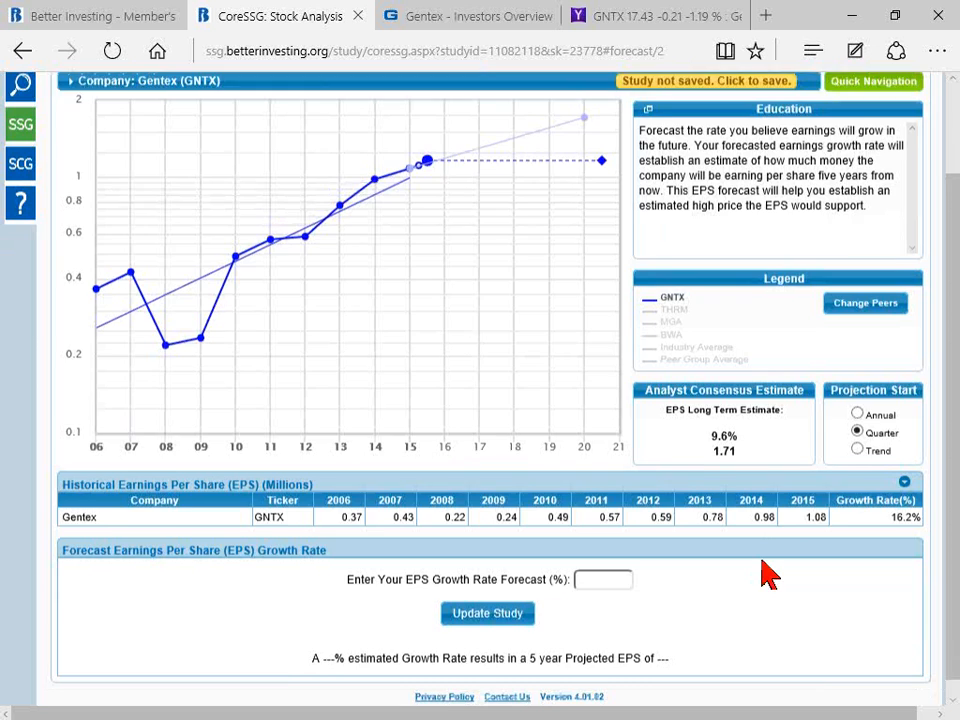
scroll(746, 615, "up", 2)
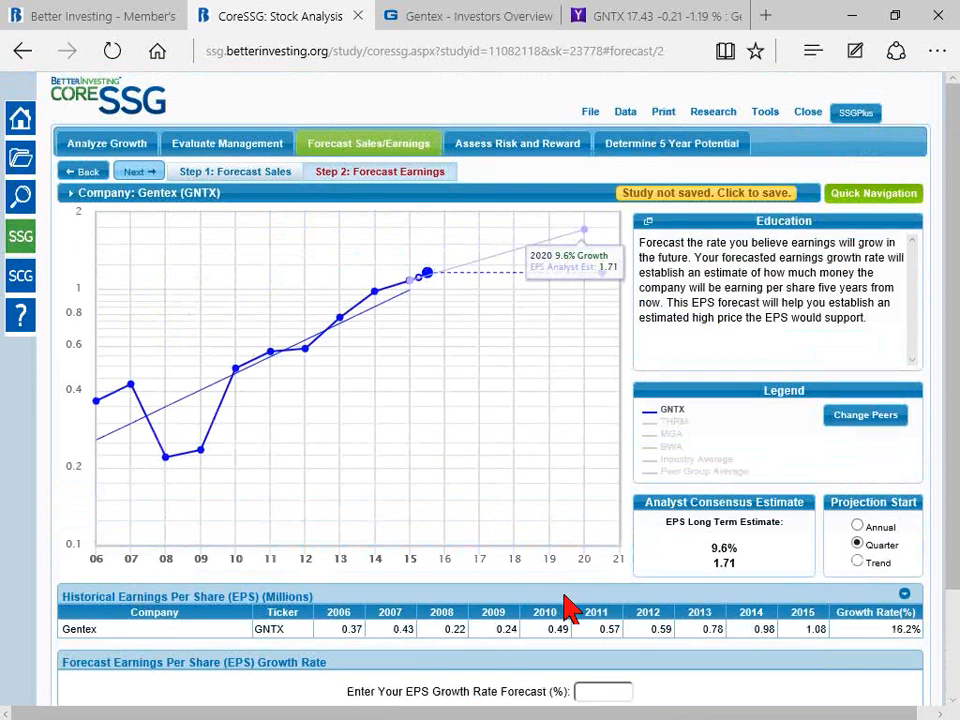
scroll(660, 592, "down", 2)
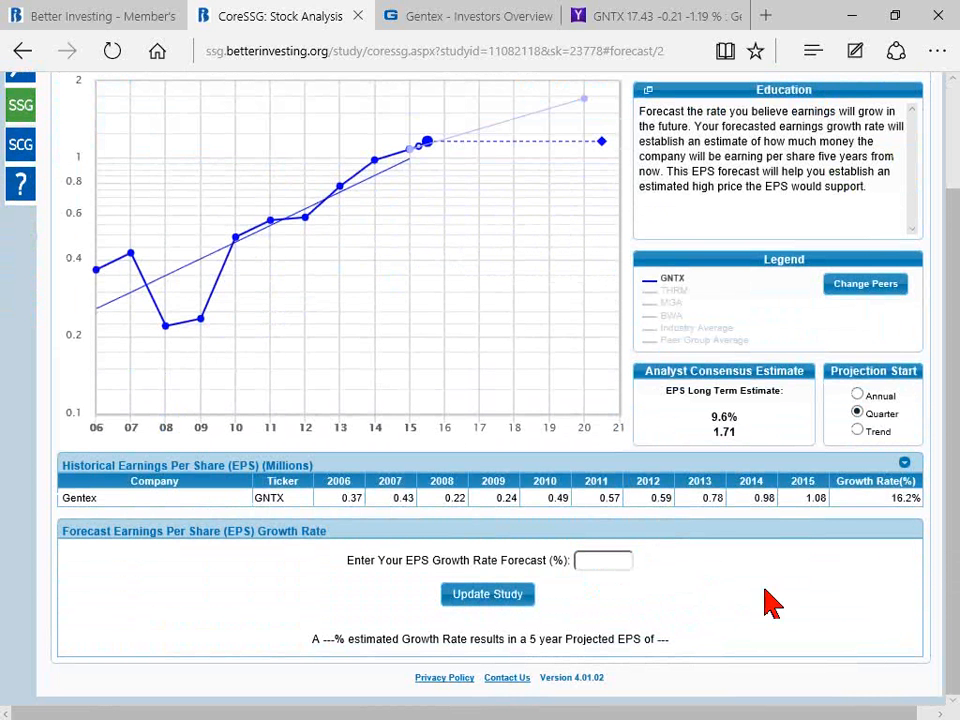
left_click(597, 560)
type("8")
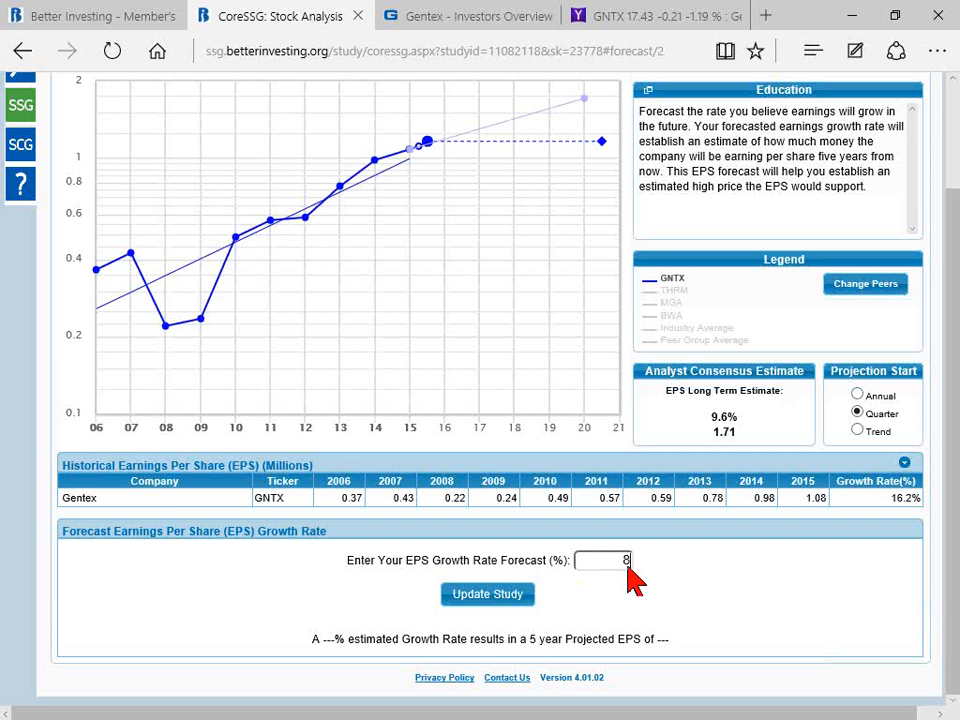
left_click(484, 597)
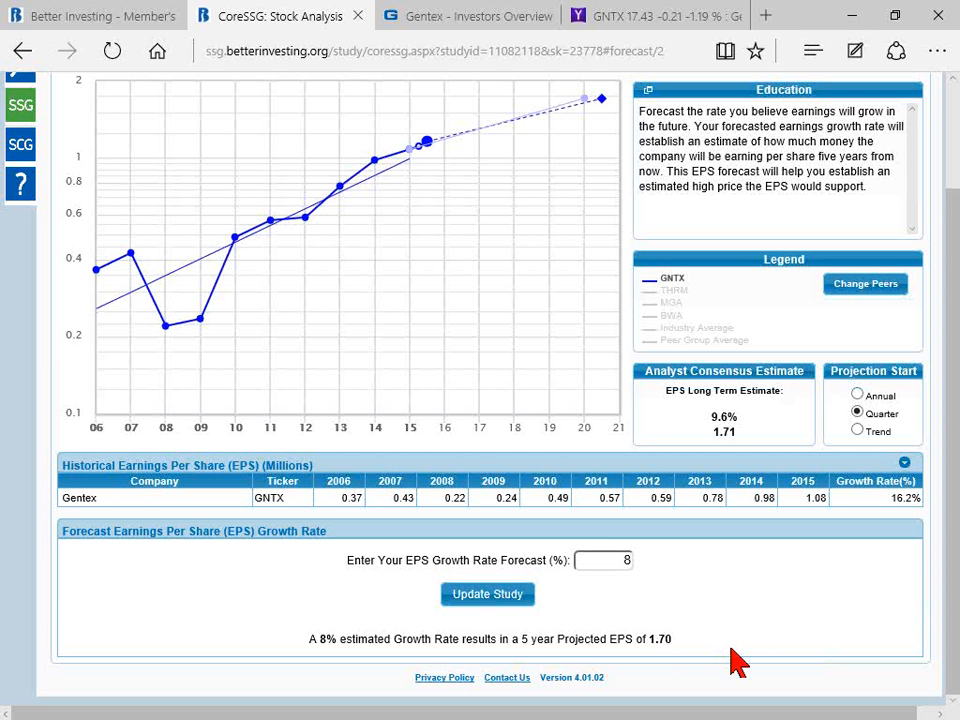
scroll(738, 662, "up", 2)
scroll(738, 662, "down", 2)
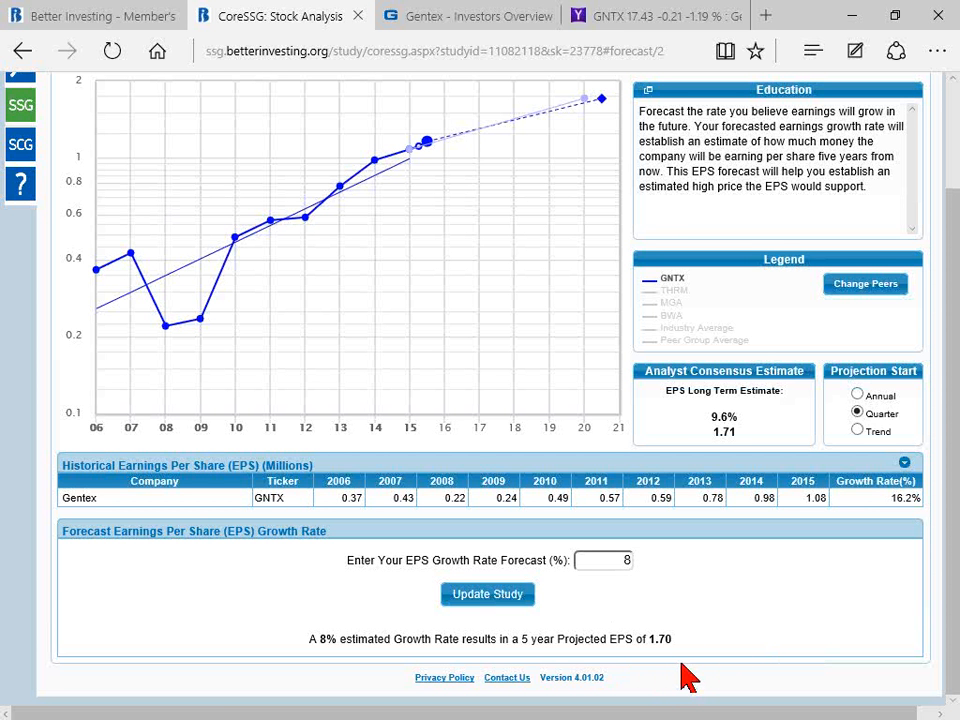
Step: Advance to the high price forecast and exclude the 2011 and 2012 values from Gentex's historical high P/E average
scroll(760, 648, "up", 1)
scroll(866, 680, "up", 2)
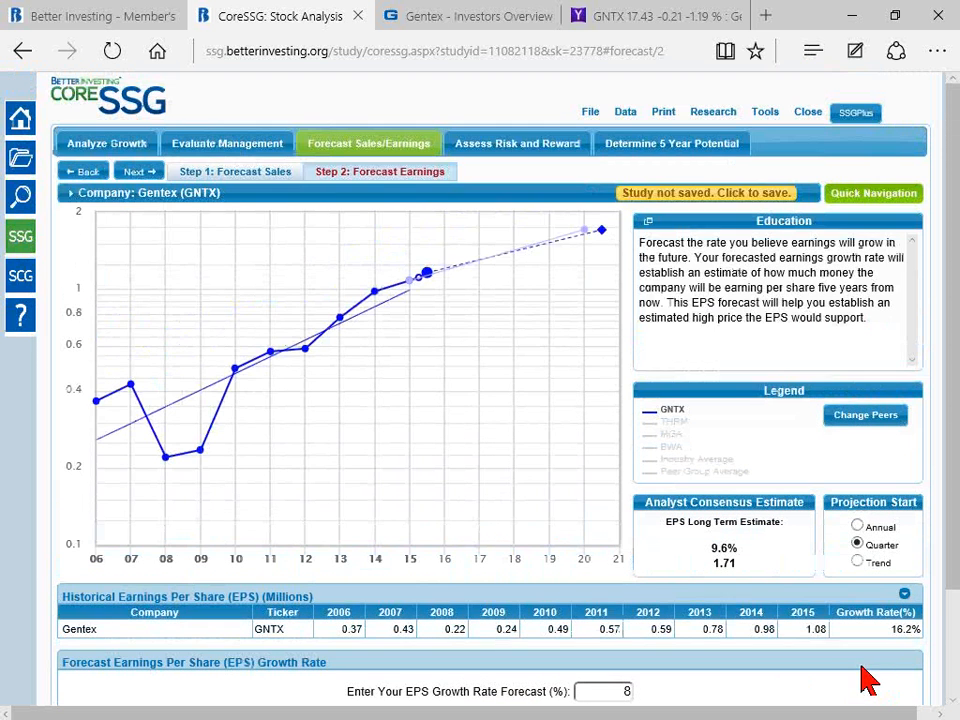
left_click(147, 175)
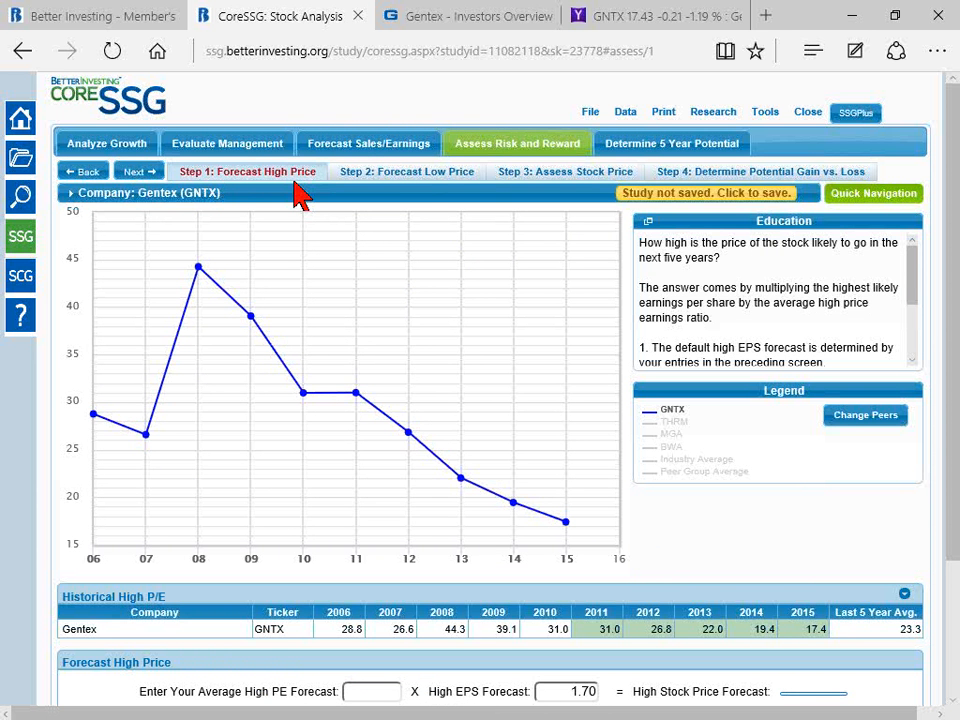
scroll(312, 230, "down", 1)
scroll(312, 232, "down", 2)
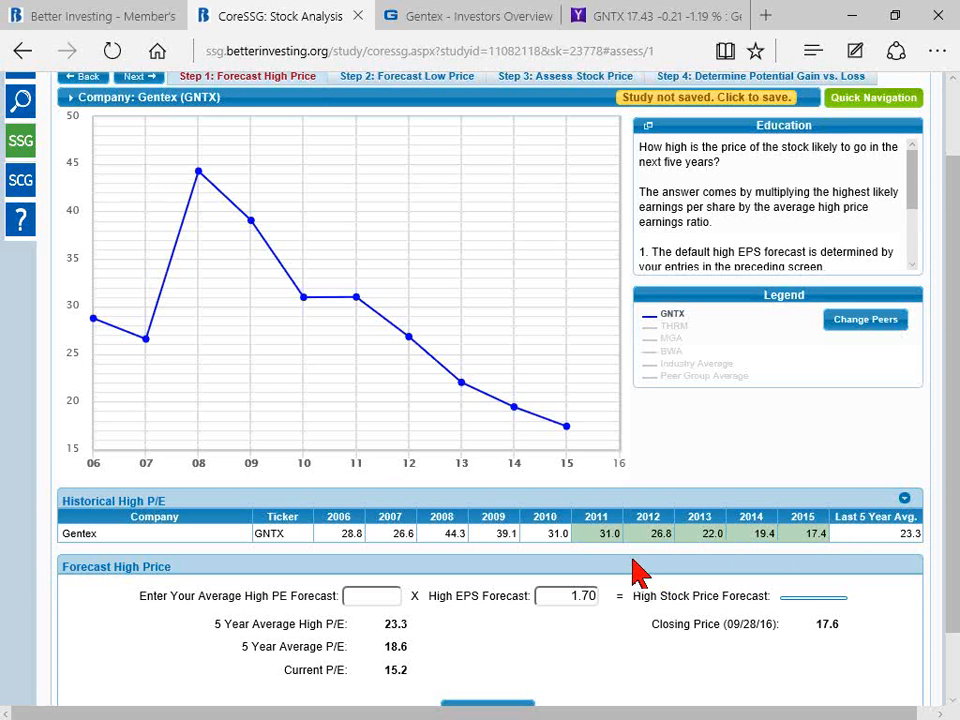
scroll(785, 590, "down", 1)
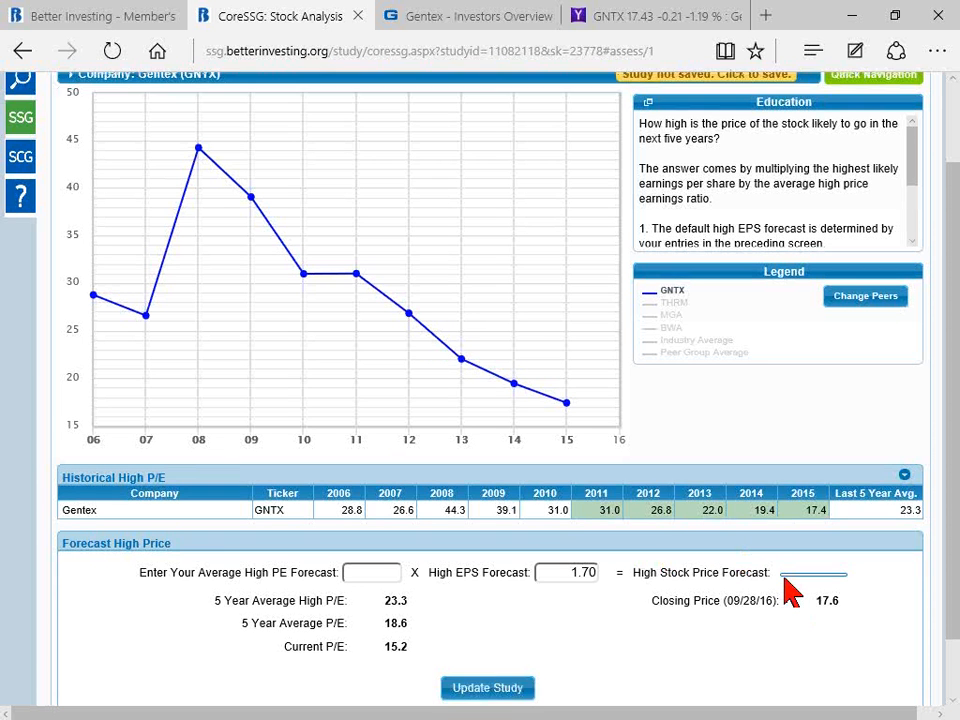
scroll(787, 590, "down", 2)
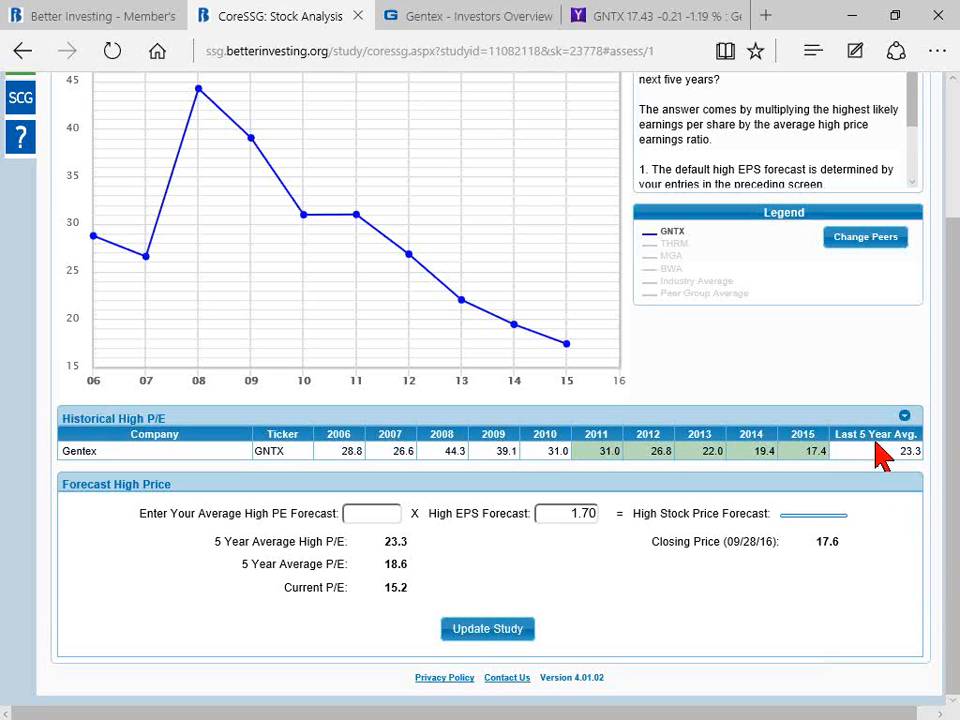
mouse_move(552, 352)
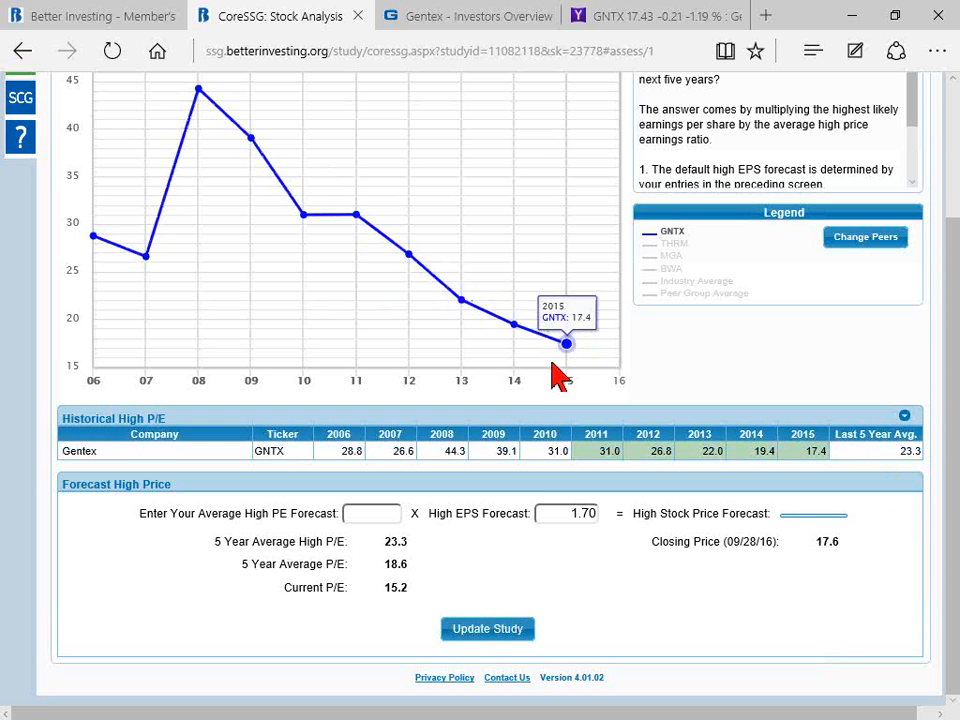
left_click(603, 457)
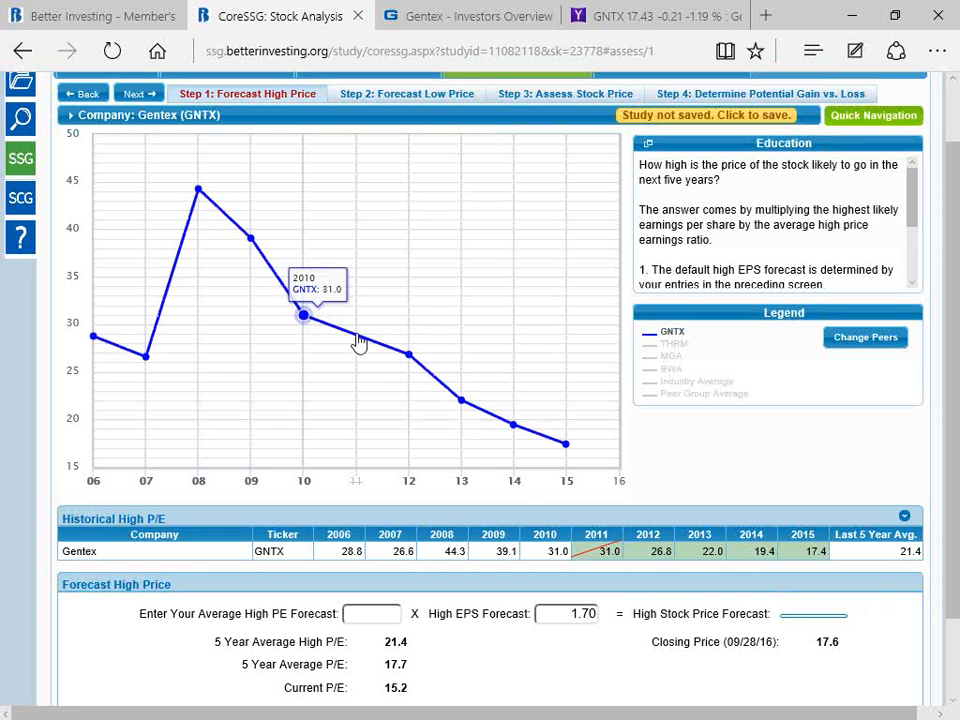
left_click(652, 554)
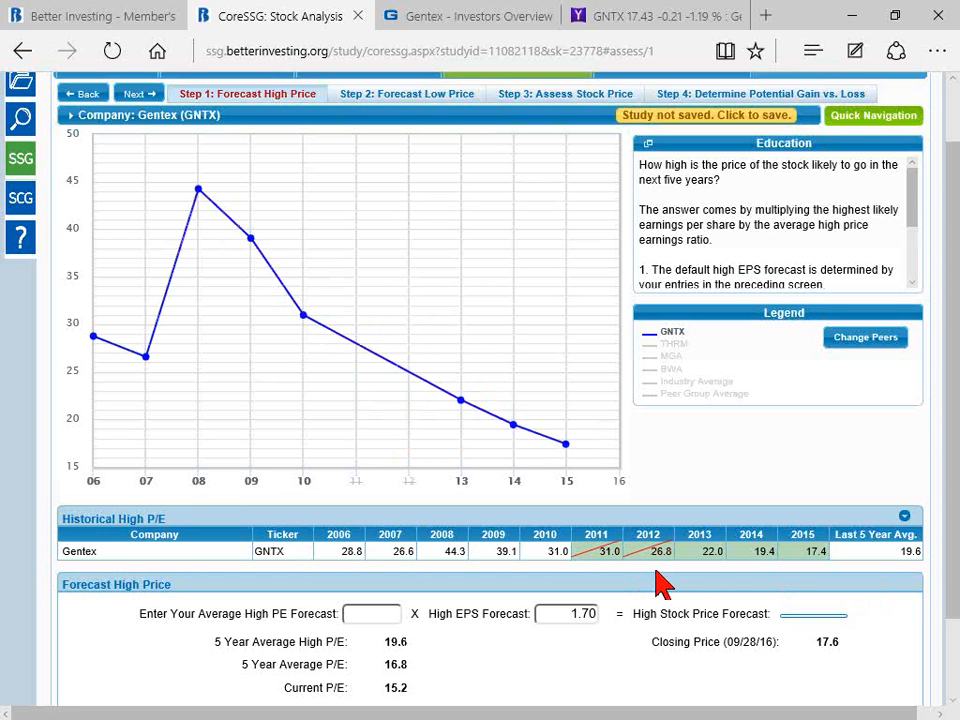
Step: Set the average high P/E forecast to the 5-year average of 19.6 and update the study
left_click_drag(953, 582, 955, 648)
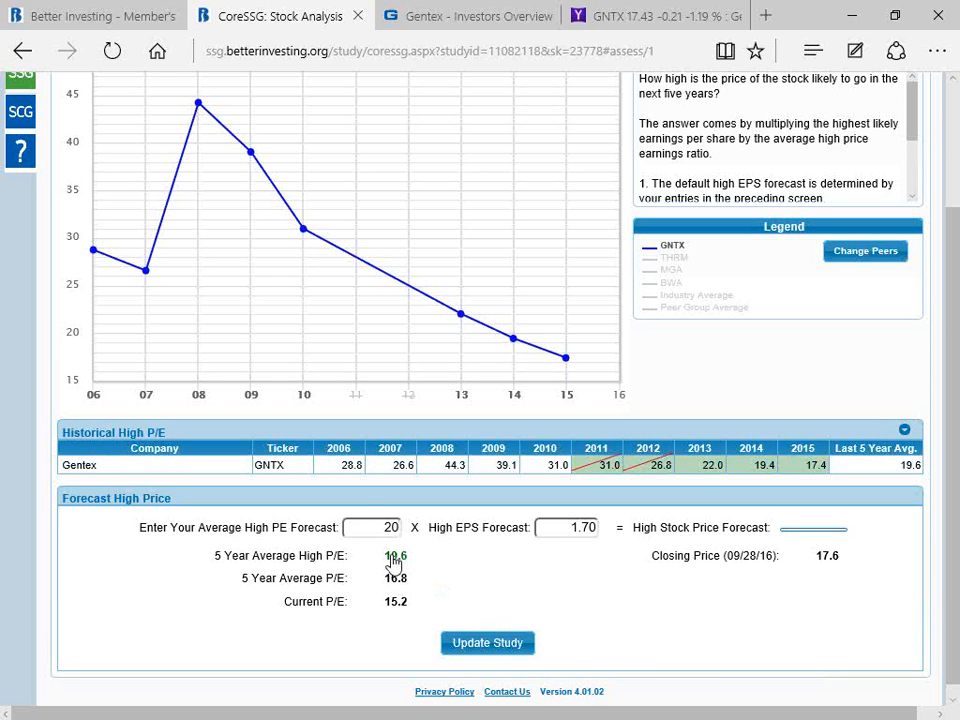
left_click(393, 558)
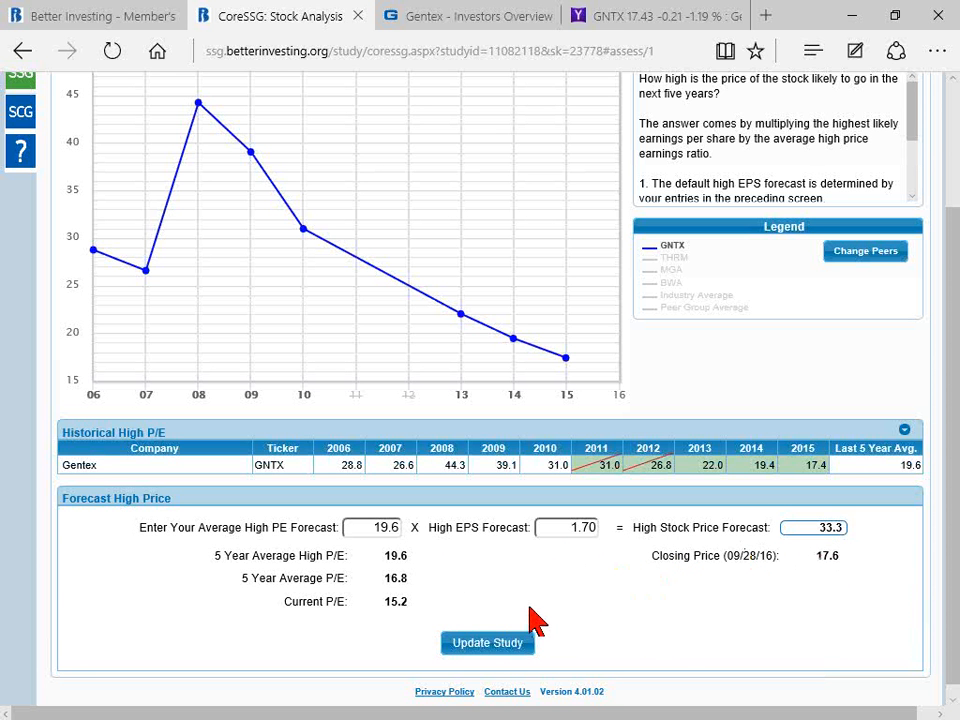
left_click(476, 650)
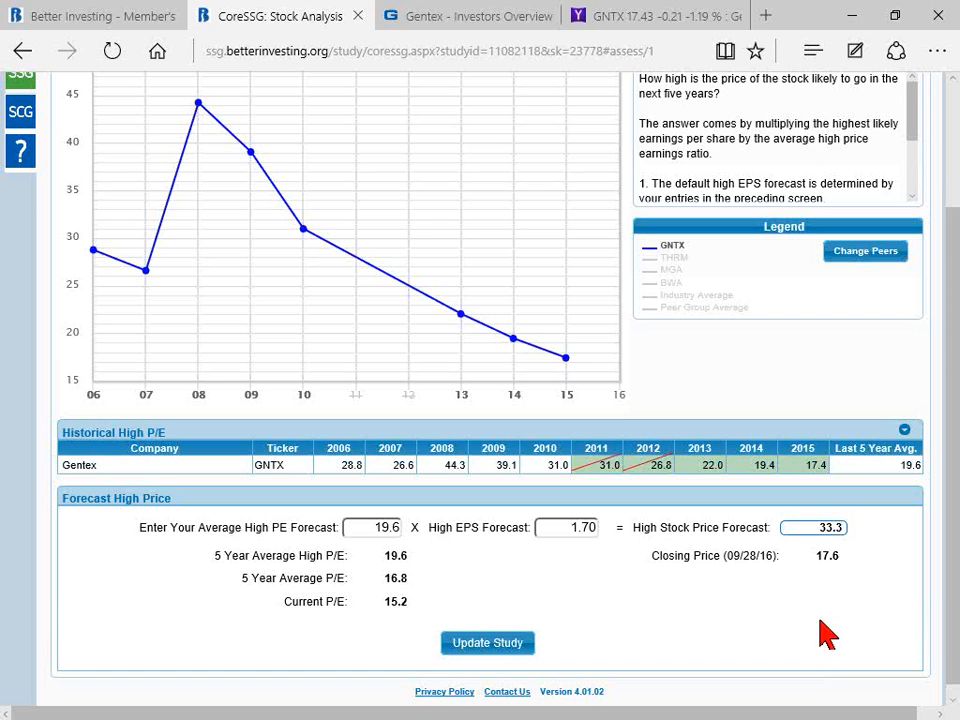
Step: Go to the low price forecast, plot THRM, MGA and BWA against Gentex's low P/E, and expand the peer values in the table
scroll(823, 635, "up", 1)
scroll(823, 635, "up", 1)
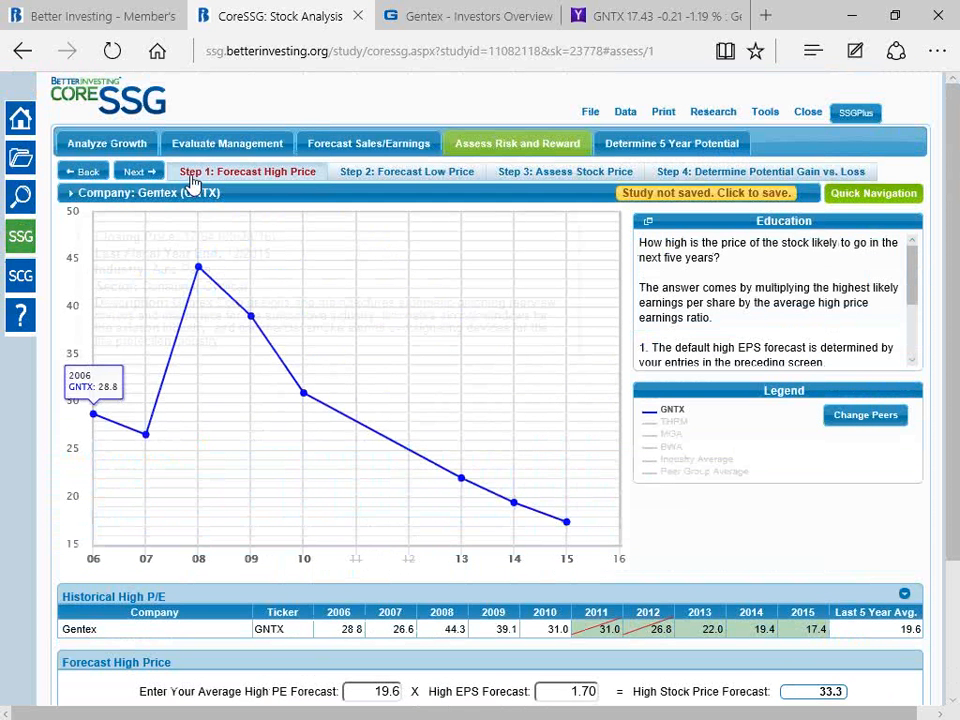
left_click(399, 172)
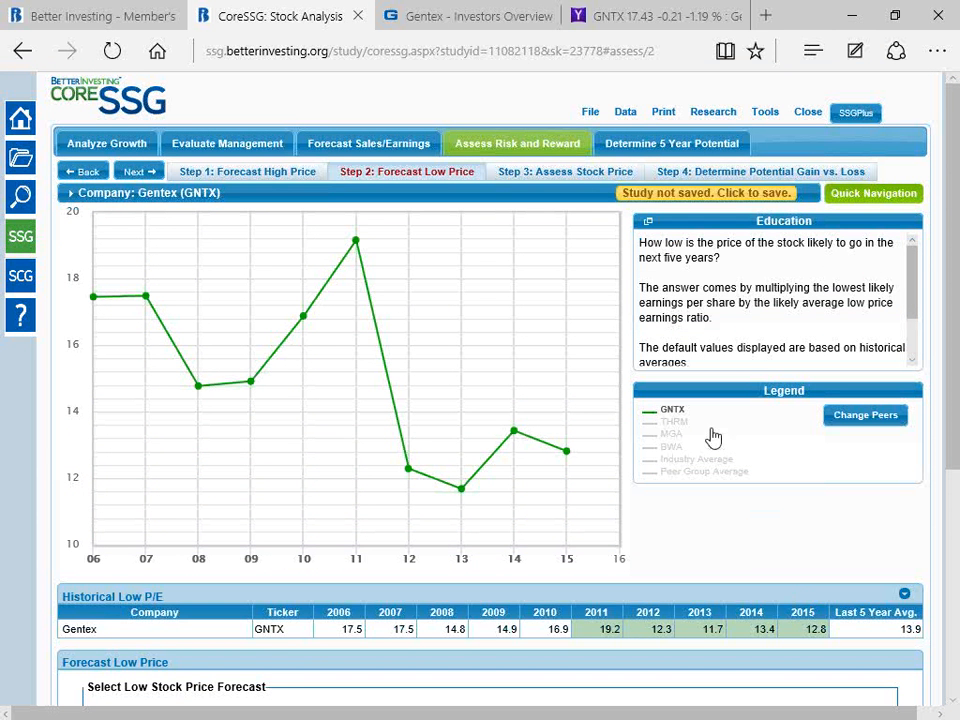
left_click(676, 423)
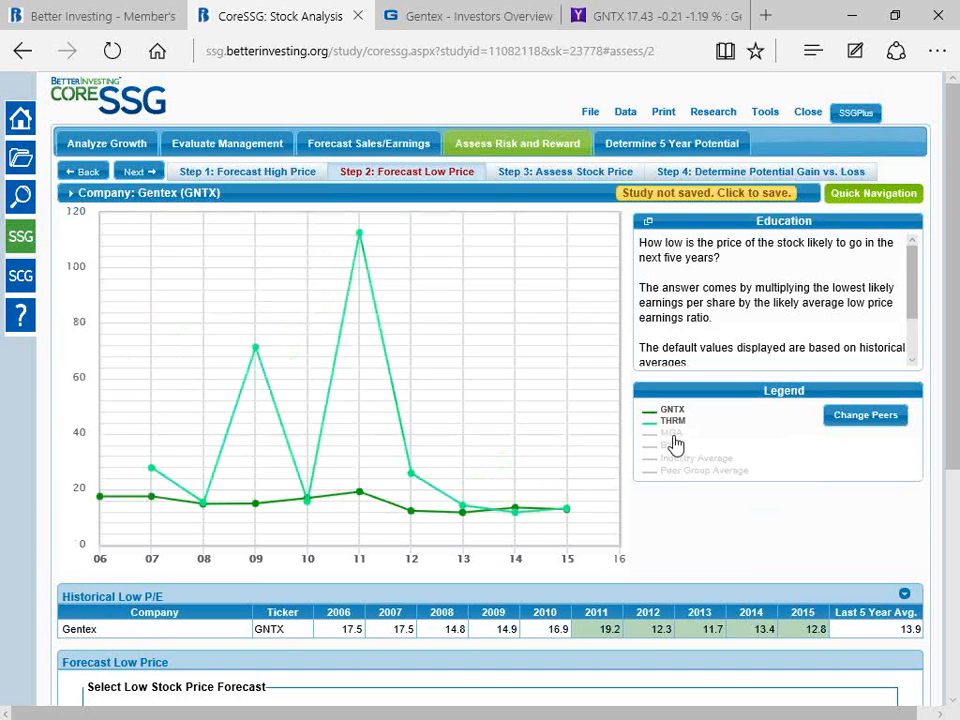
left_click(670, 433)
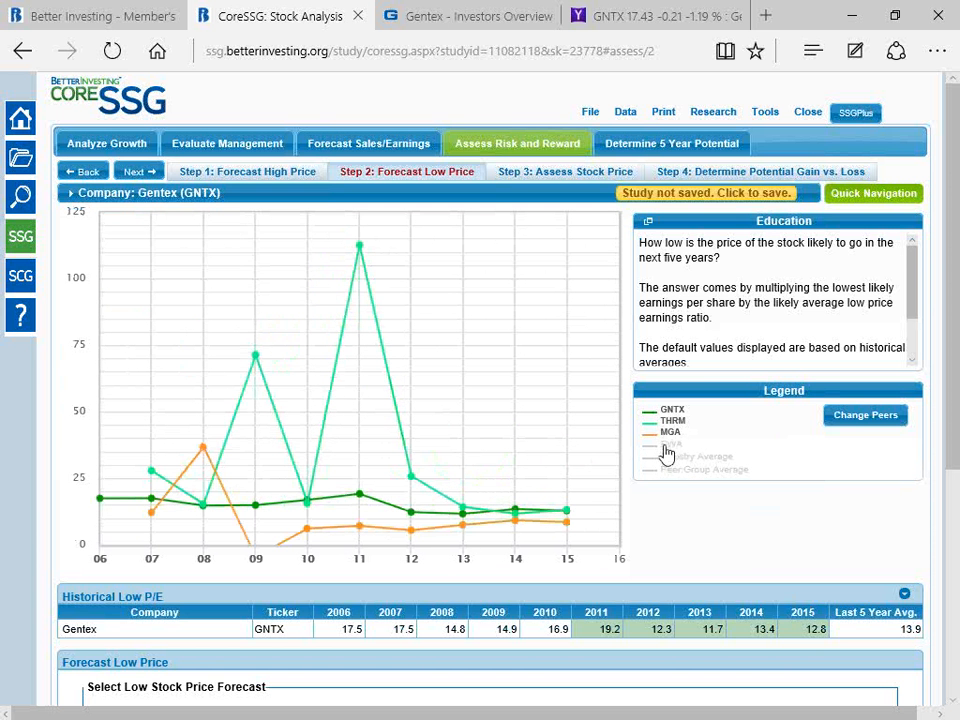
left_click(671, 446)
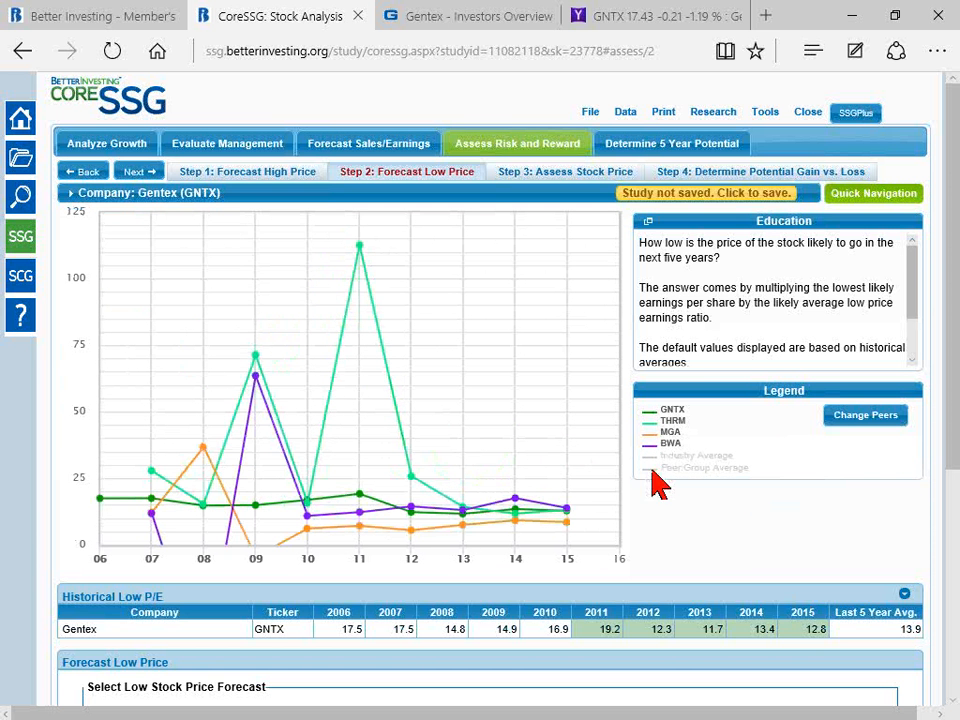
left_click(905, 595)
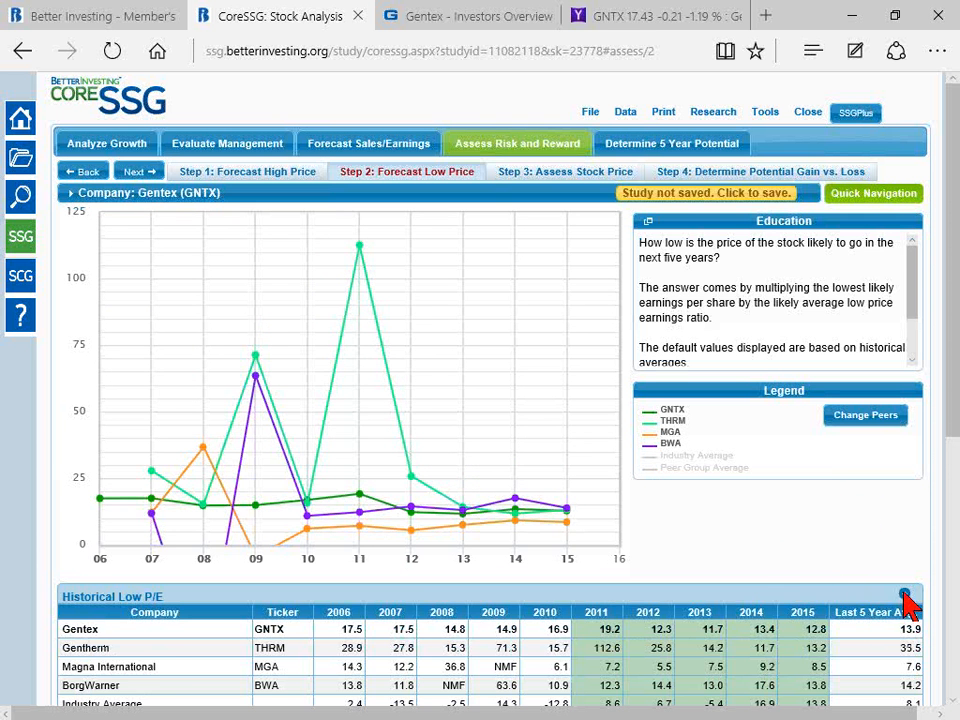
Step: Remove the peers BWA, MGA and THRM from the low P/E chart so that only GNTX is plotted
left_click(671, 447)
left_click(670, 433)
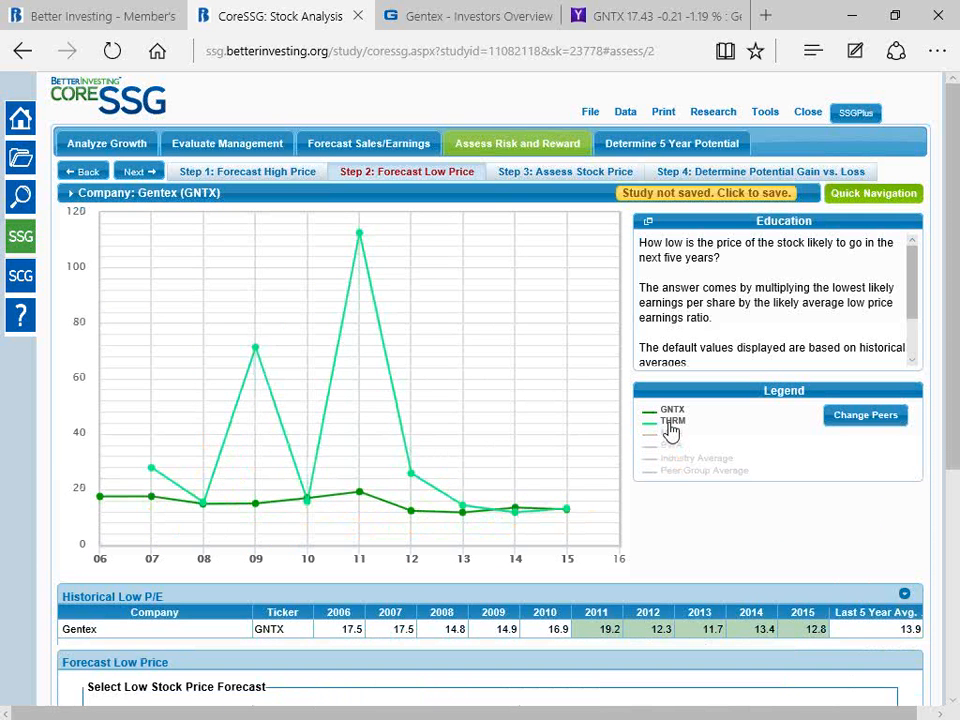
left_click(673, 424)
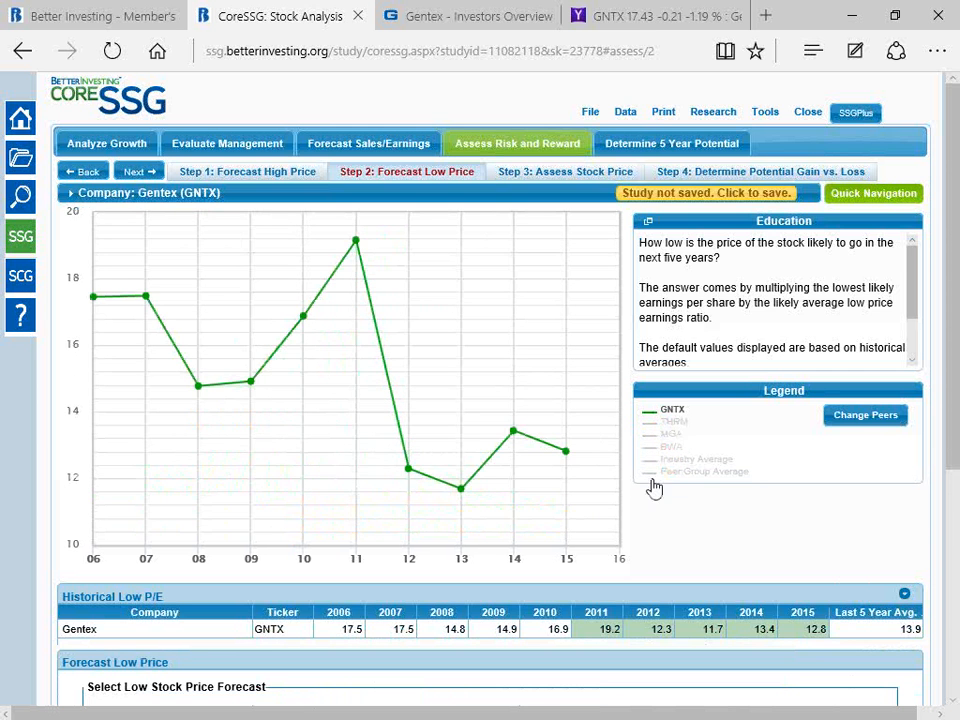
Step: Exclude the 2011 value from Gentex's historical low P/E average
scroll(671, 484, "down", 3)
scroll(472, 482, "up", 2)
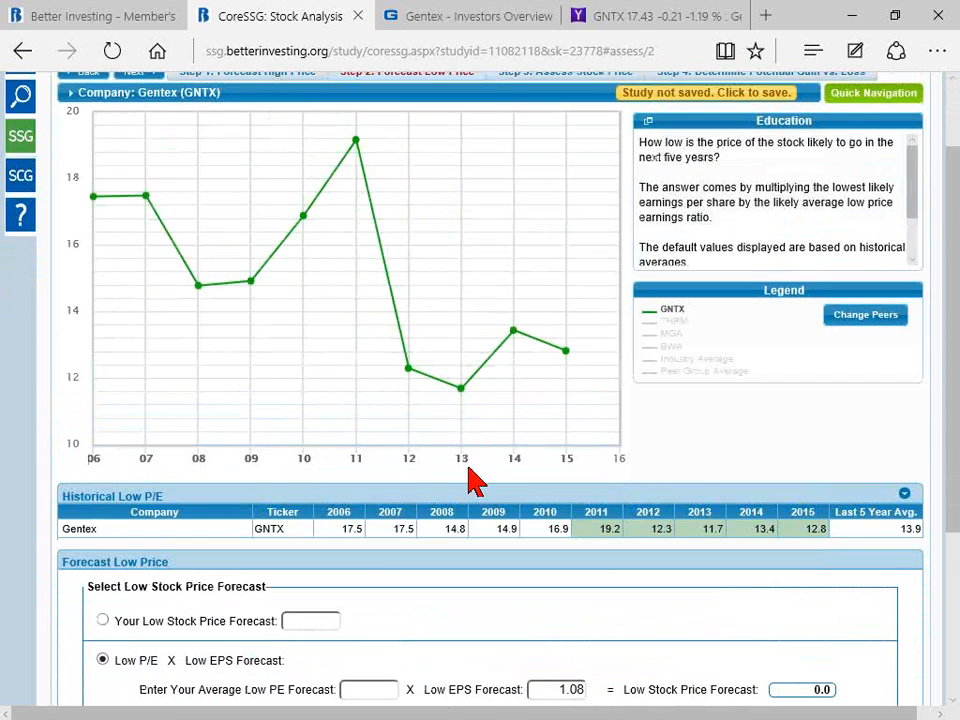
scroll(472, 482, "up", 1)
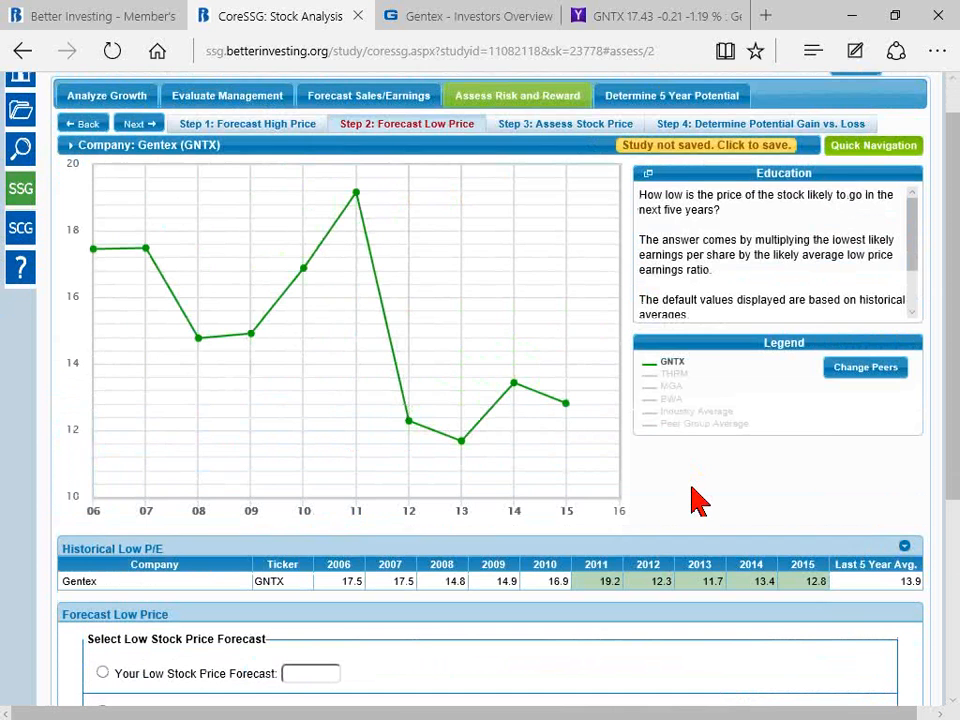
scroll(700, 485, "down", 1)
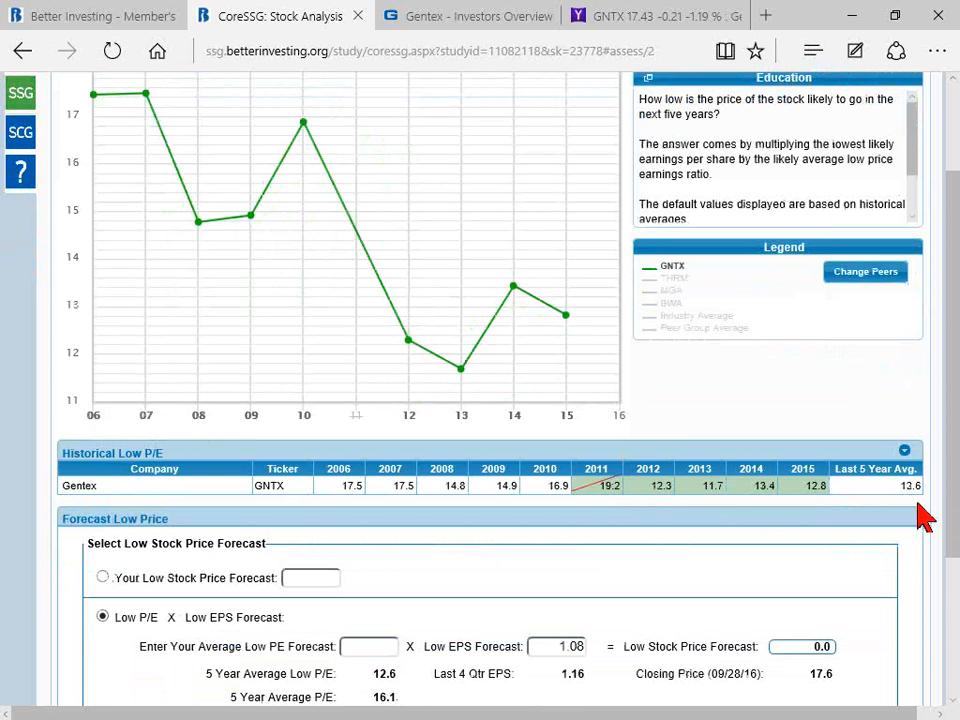
Step: Set the average low P/E forecast to the 5-year average of 12.6 and the low EPS forecast to the last-four-quarter EPS of 1.16
scroll(467, 600, "down", 2)
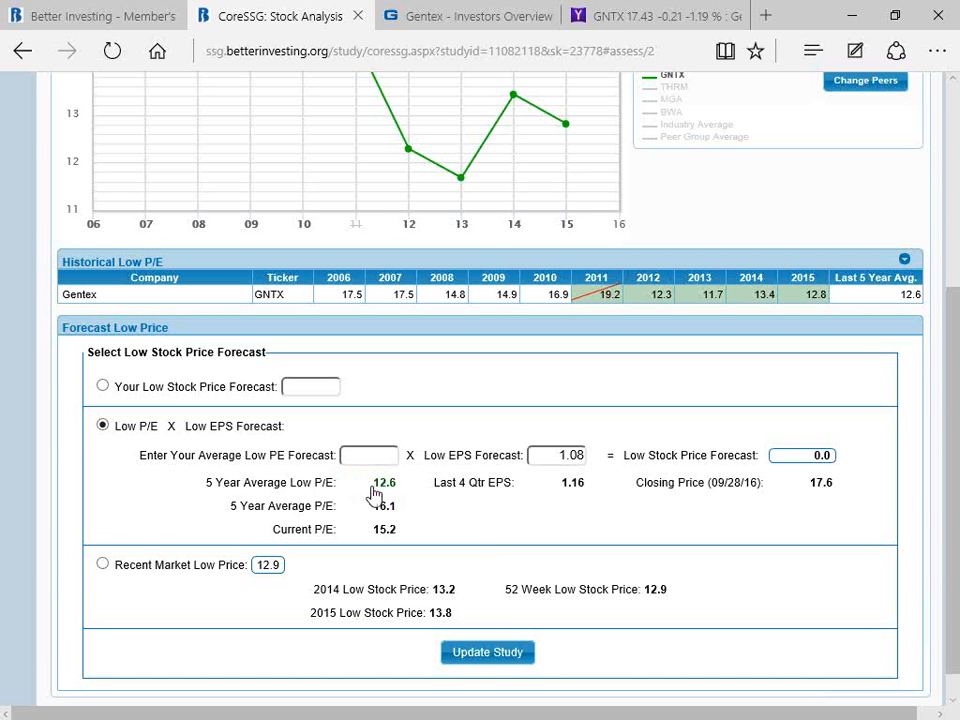
left_click(386, 485)
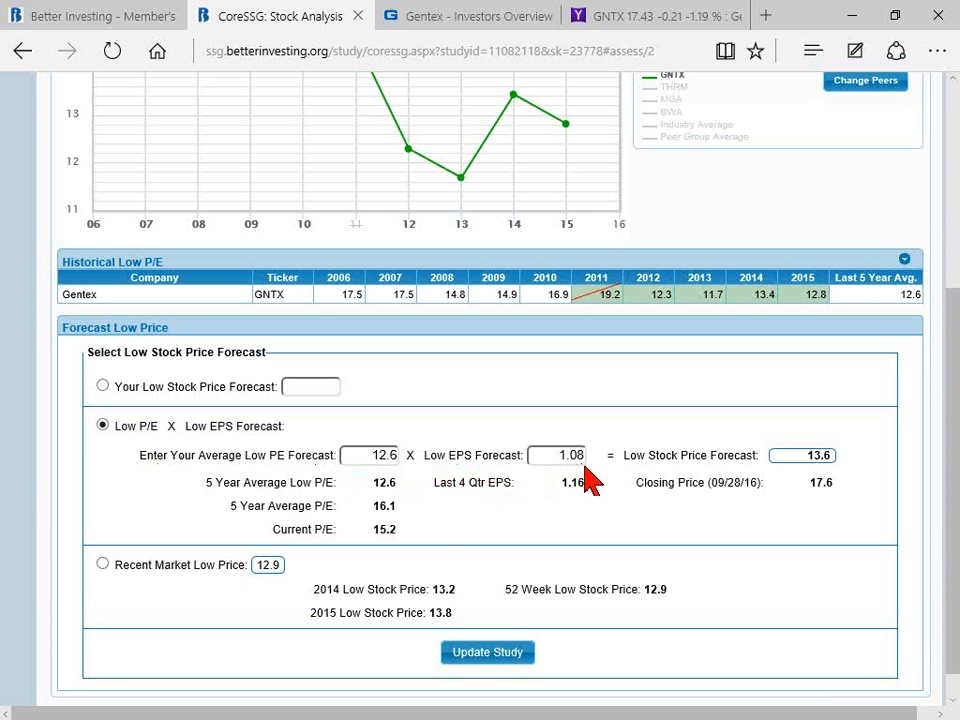
scroll(600, 482, "down", 1)
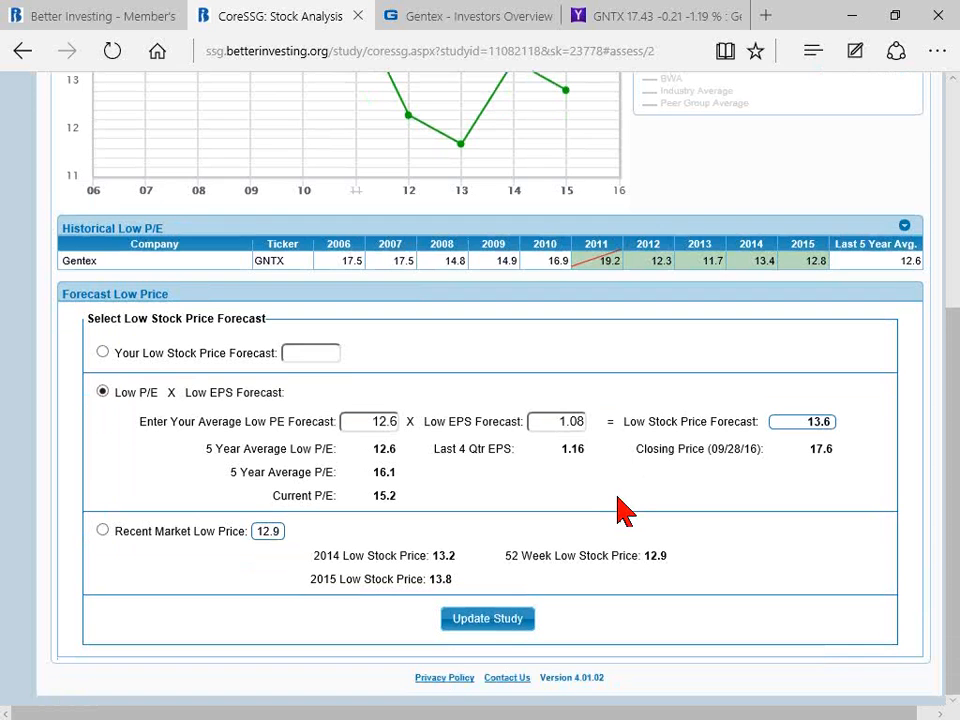
scroll(621, 508, "up", 1)
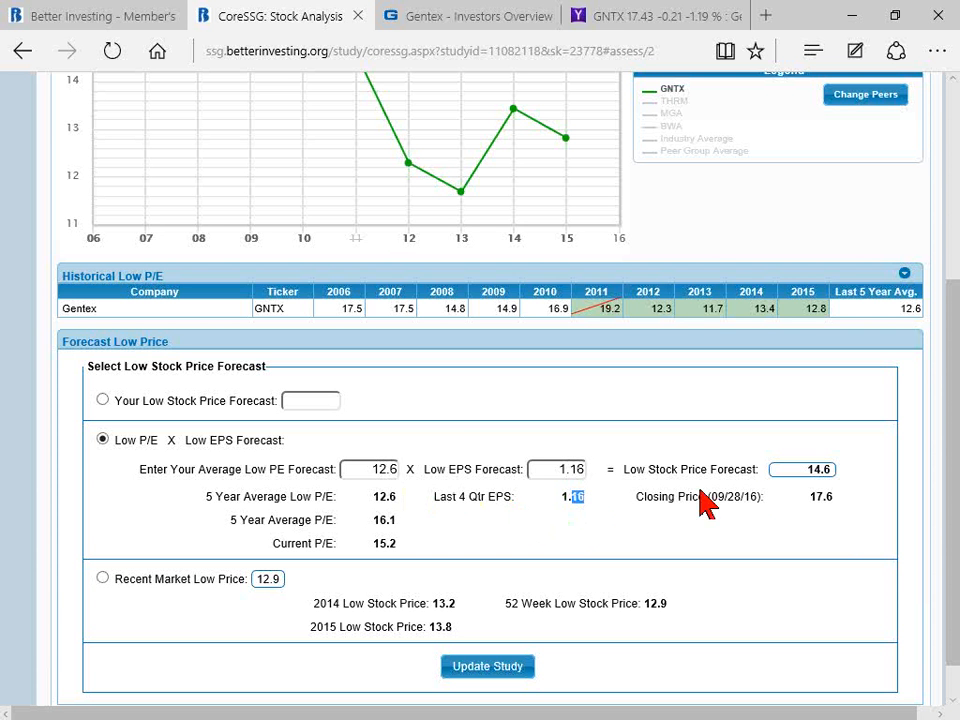
left_click(792, 486)
Step: Set the average low P/E forecast to 11 and recalculate the low stock price forecast
left_click_drag(393, 468, 381, 467)
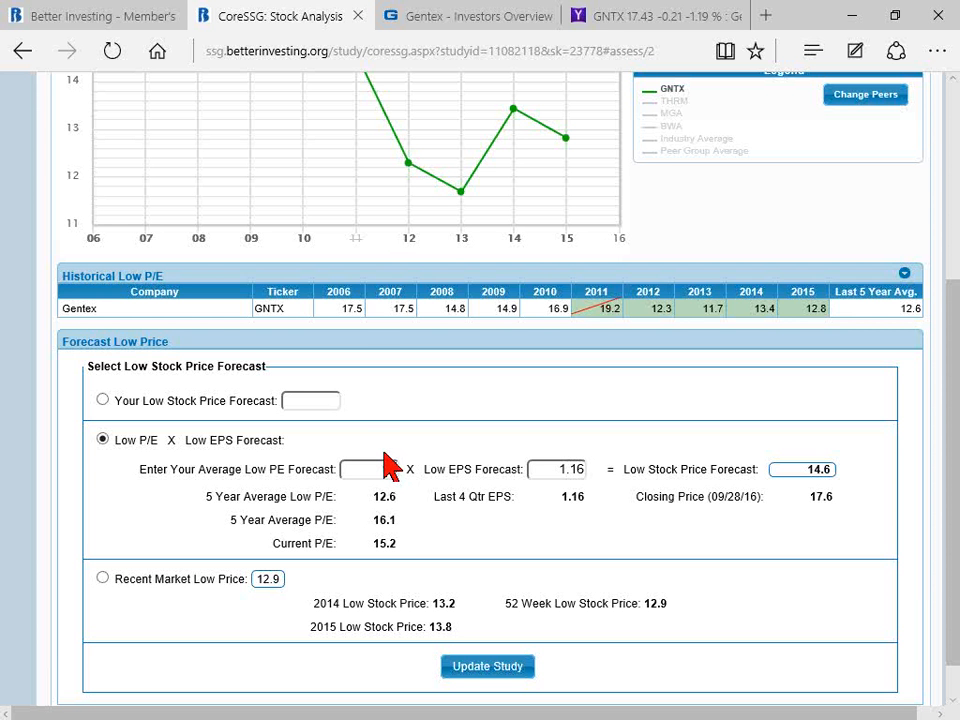
type("11")
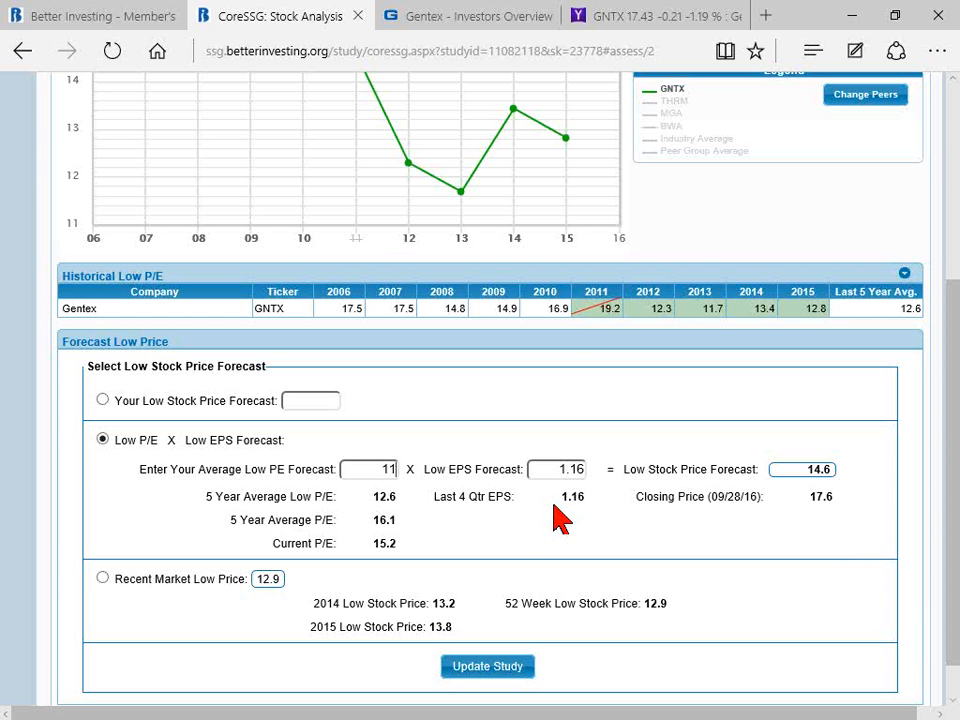
key("Tab")
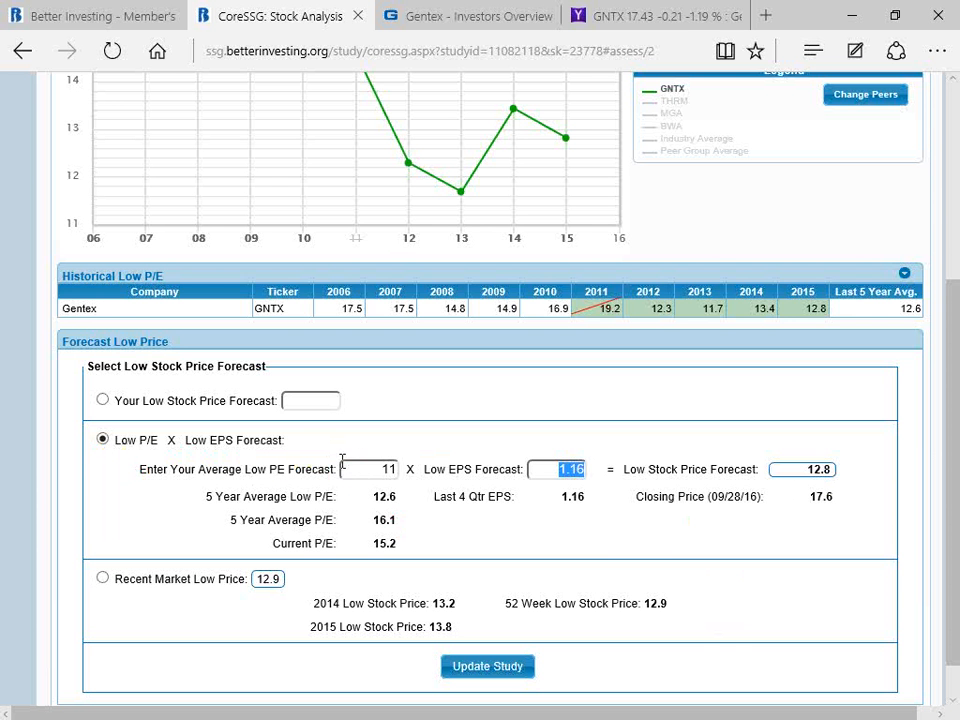
Step: Update the study with the low stock price forecast and advance to Step 3 to review the buy, hold and sell zones
left_click(481, 670)
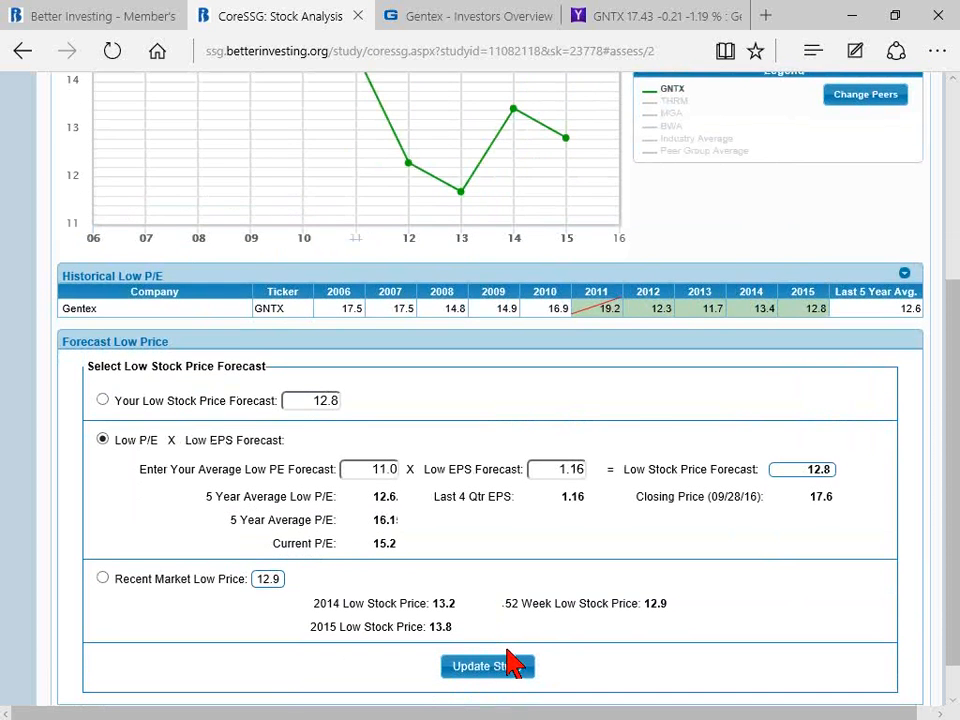
scroll(512, 650, "up", 5)
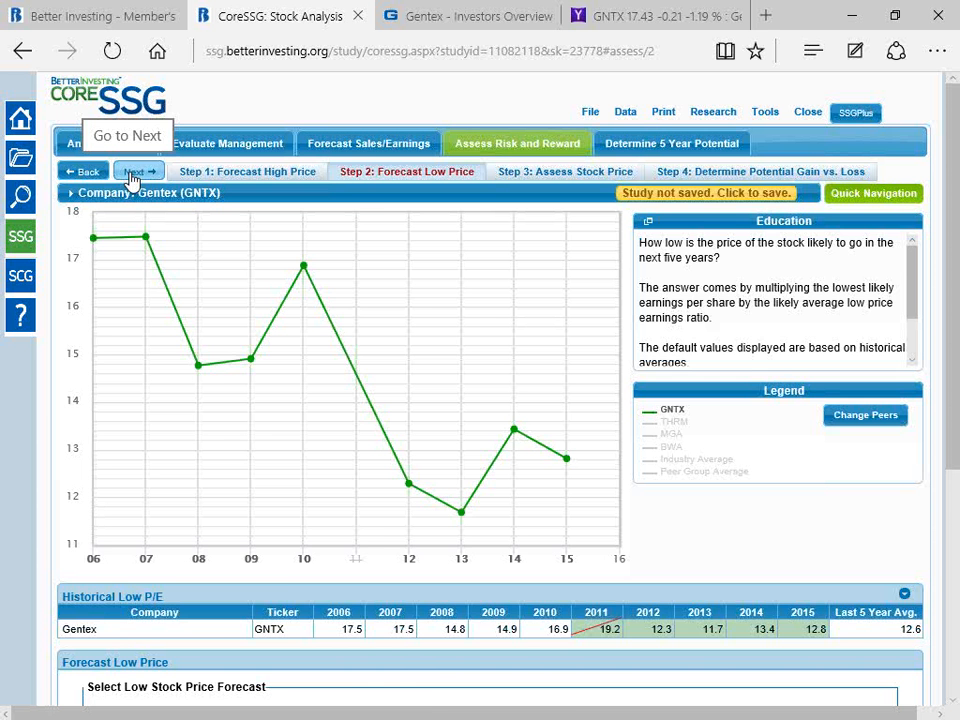
left_click(130, 176)
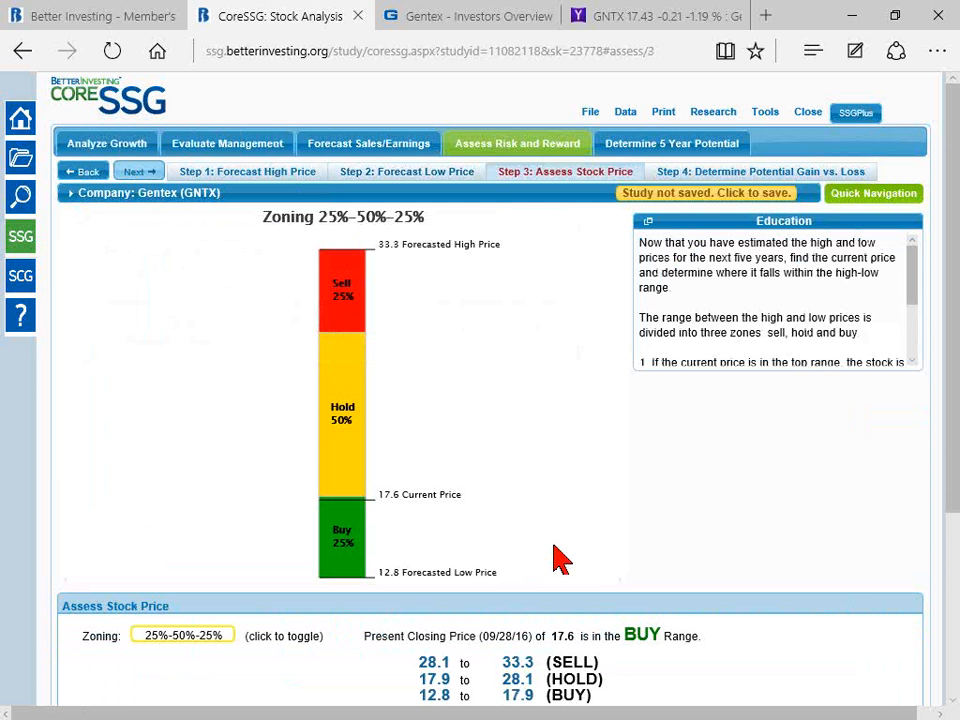
scroll(560, 560, "down", 2)
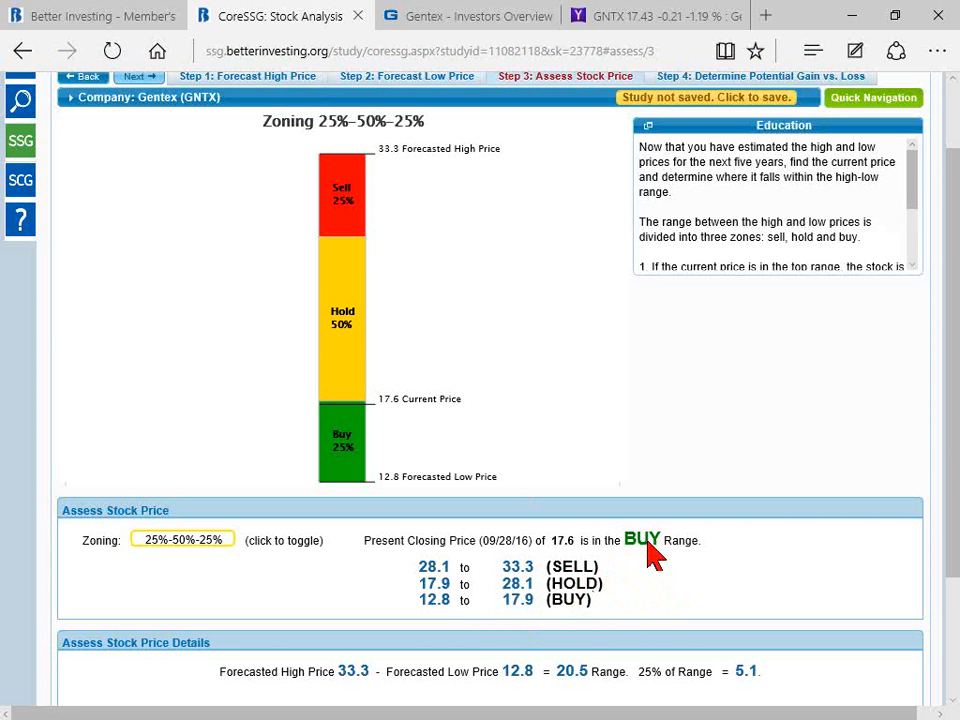
Step: Advance to Step 4 and review the upside downside ratio and its calculation details
scroll(493, 432, "up", 1)
scroll(497, 430, "up", 2)
left_click(135, 172)
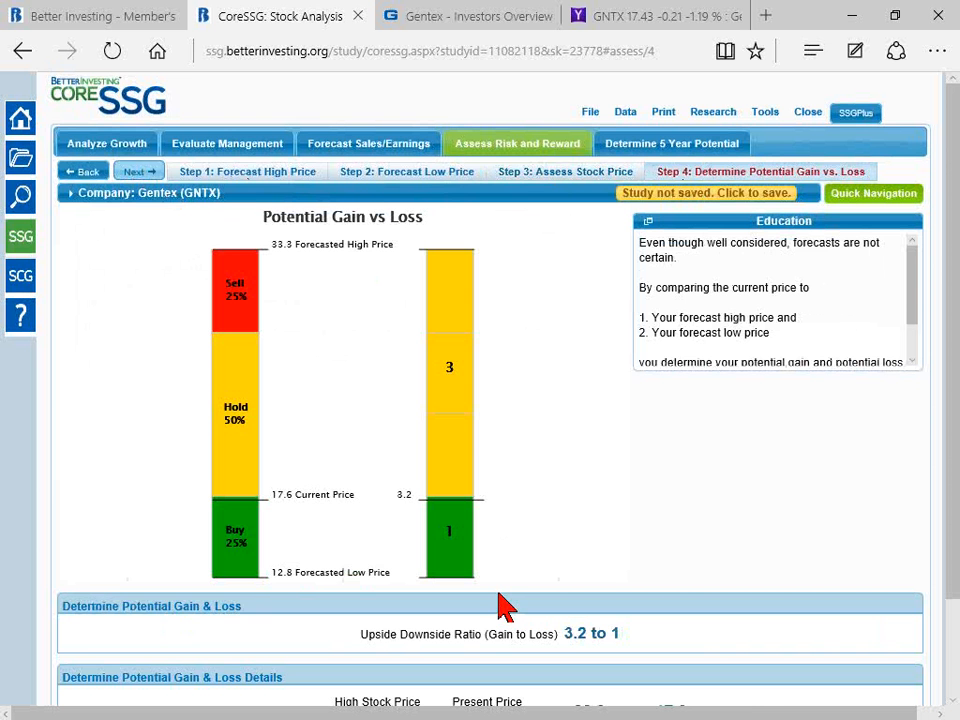
scroll(540, 598, "down", 1)
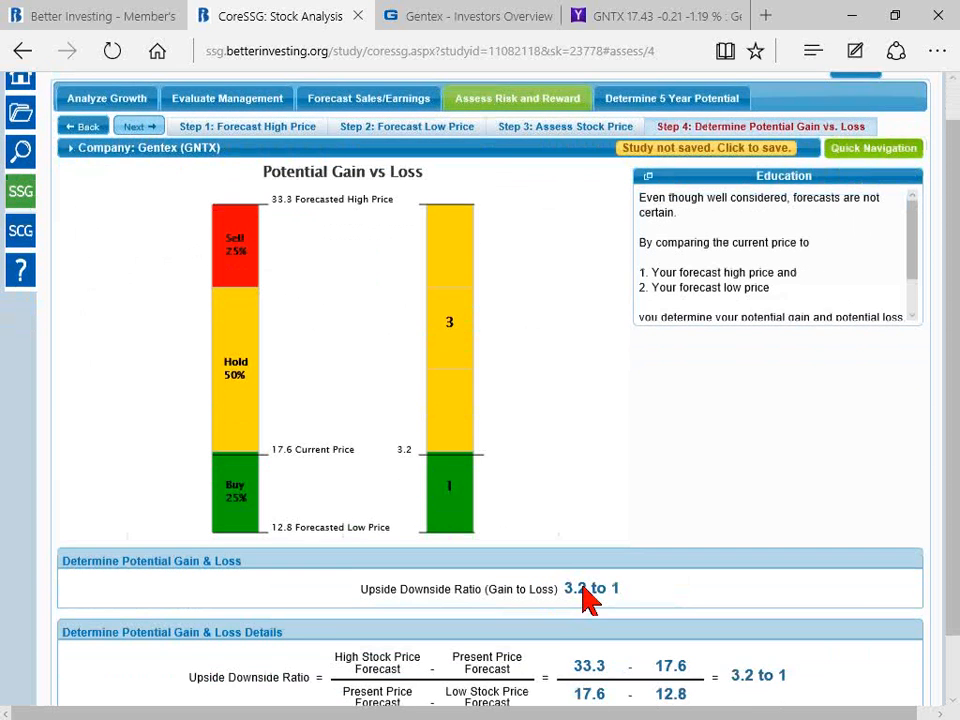
scroll(610, 592, "down", 1)
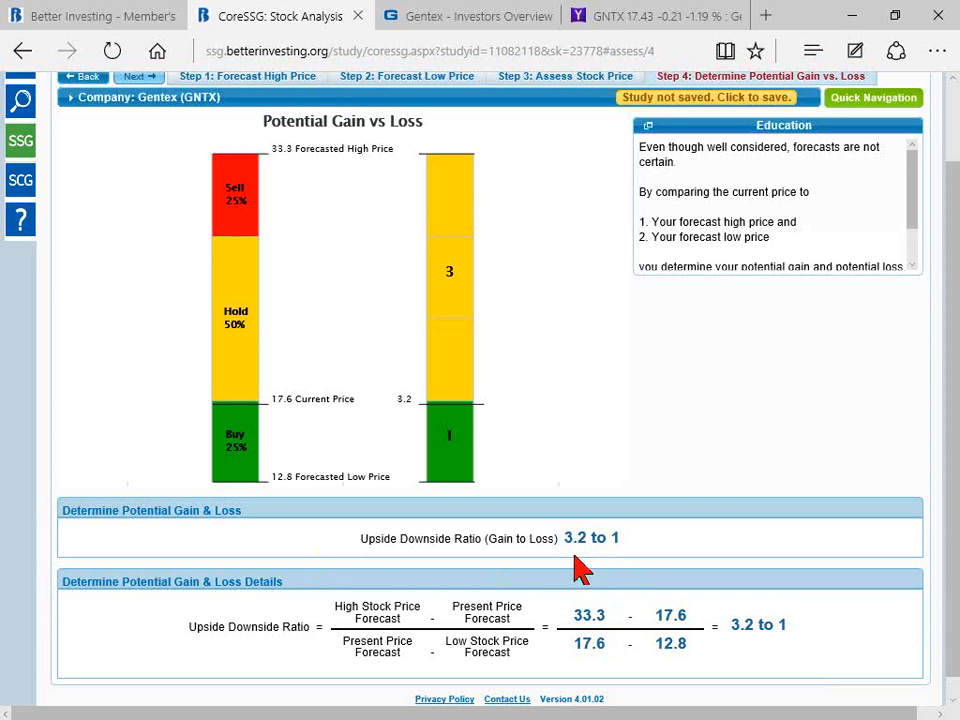
scroll(600, 550, "up", 2)
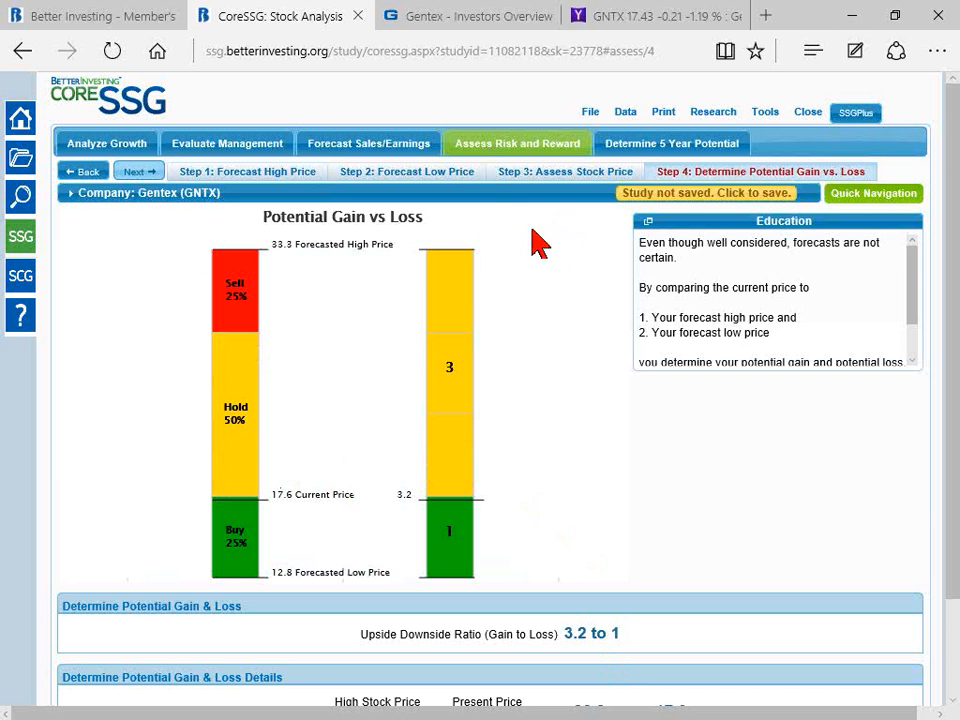
Step: Advance to Determine 5 Year Potential and expand the table to show EPS, dividend and high yield rows
mouse_move(94, 199)
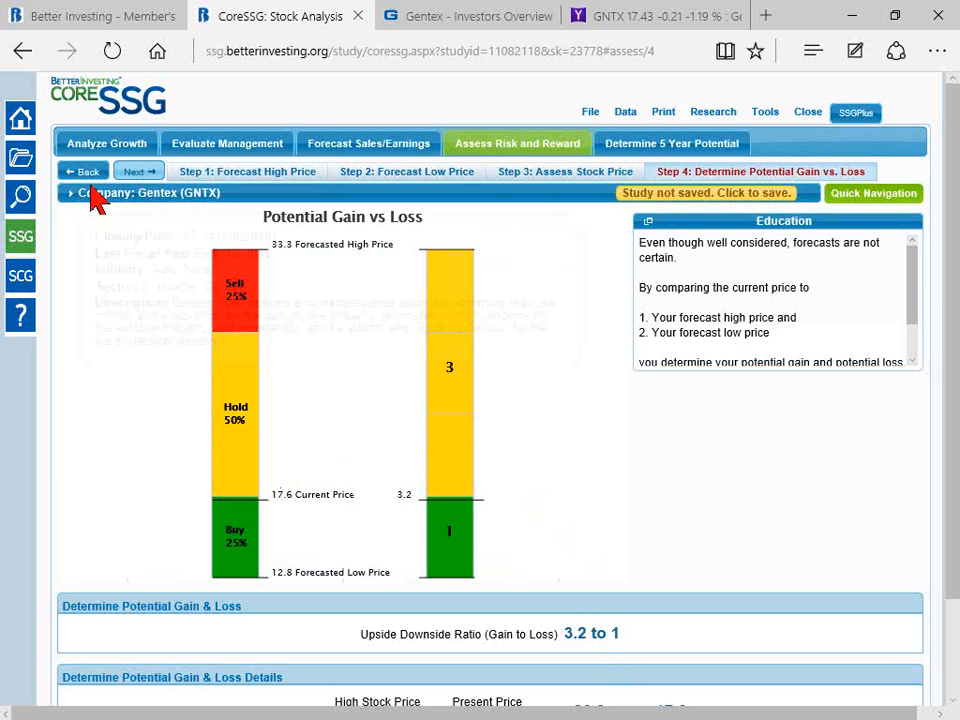
left_click(138, 175)
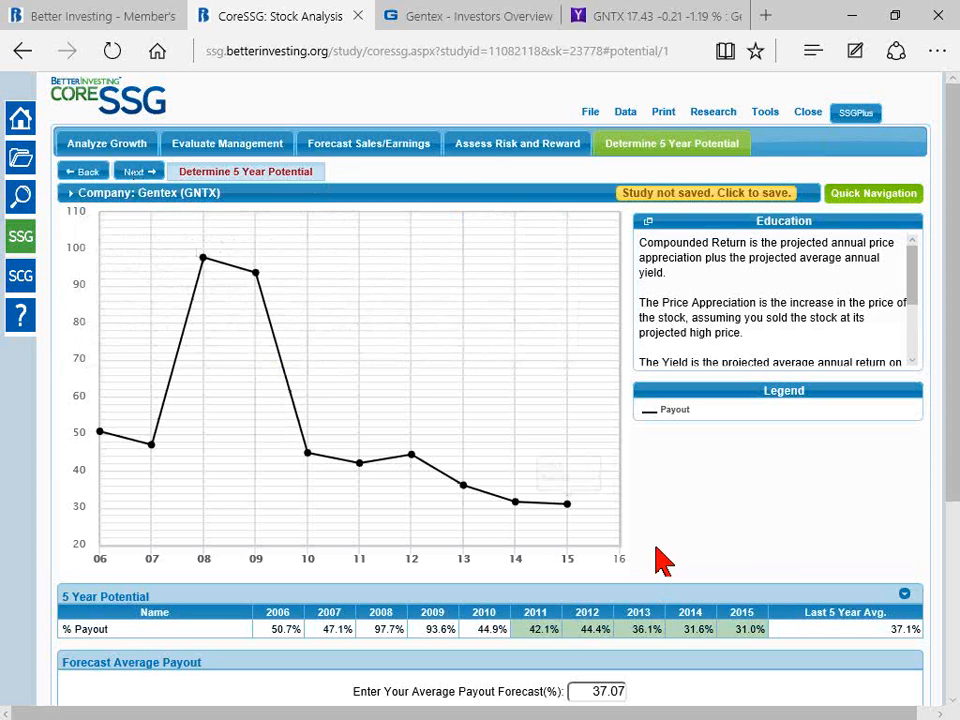
scroll(657, 548, "down", 2)
scroll(657, 542, "up", 1)
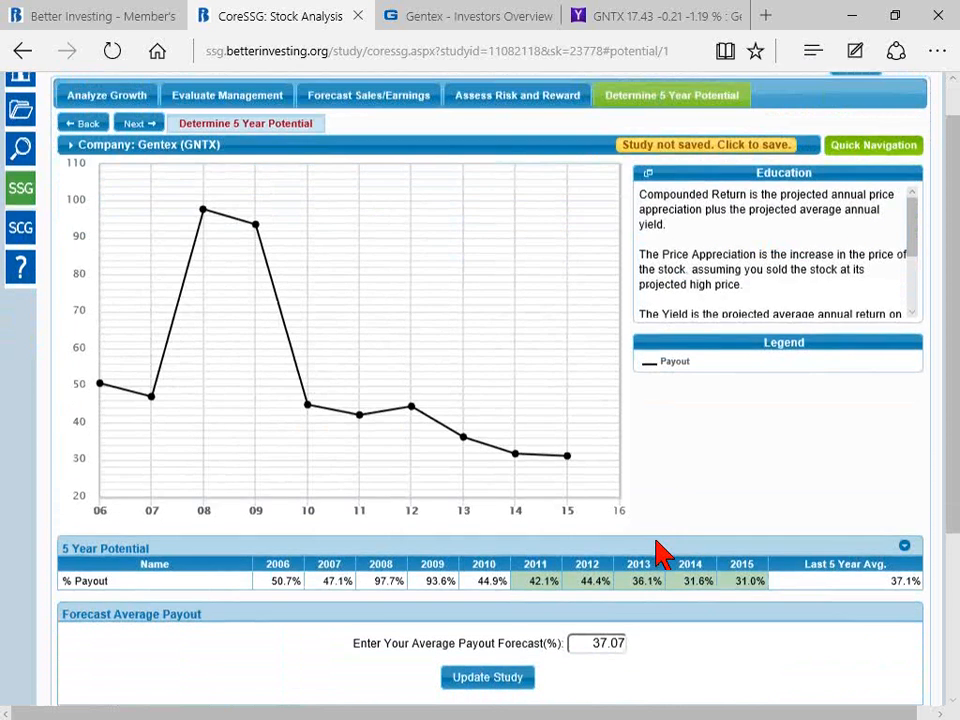
scroll(656, 546, "down", 2)
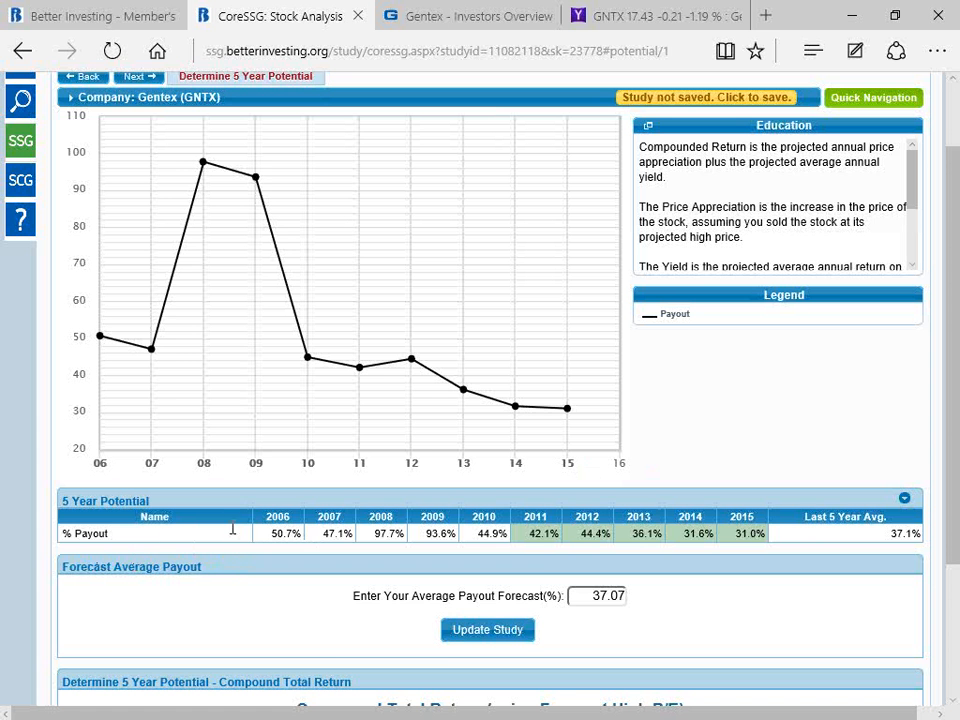
left_click(904, 500)
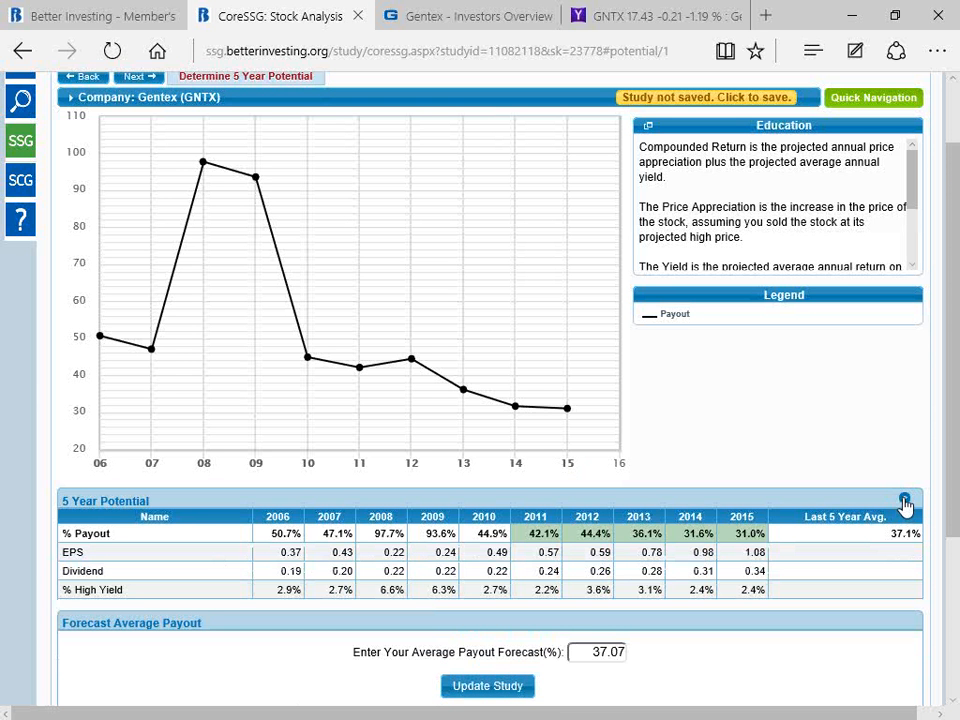
Step: Examine Gentex's payout, EPS and dividend history alongside the projected yield and annual rate of return
scroll(845, 510, "down", 2)
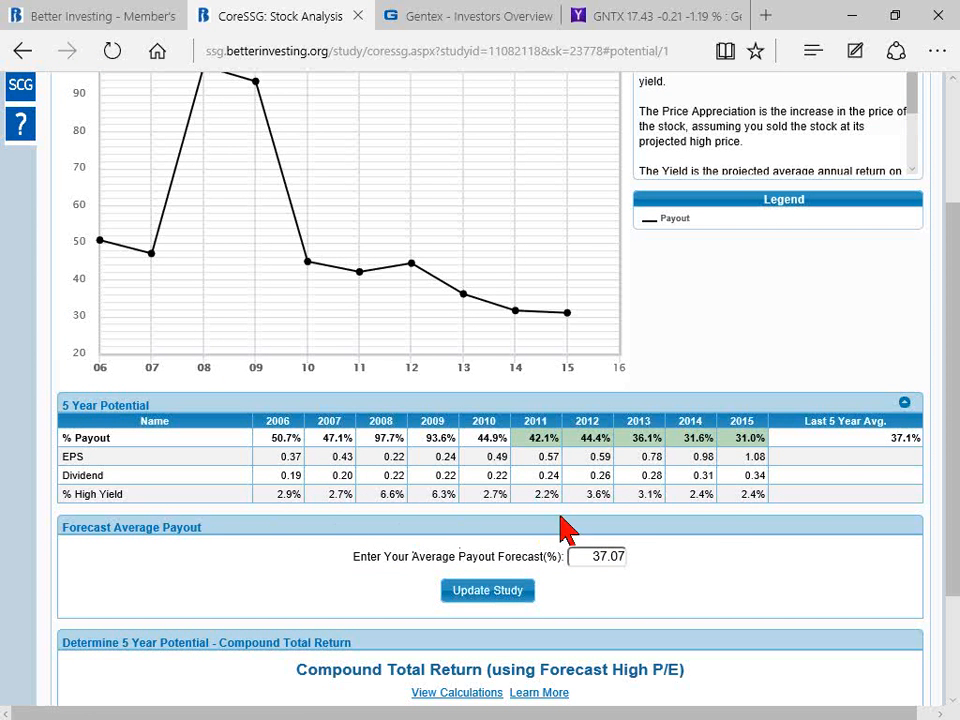
scroll(795, 530, "up", 2)
mouse_move(395, 415)
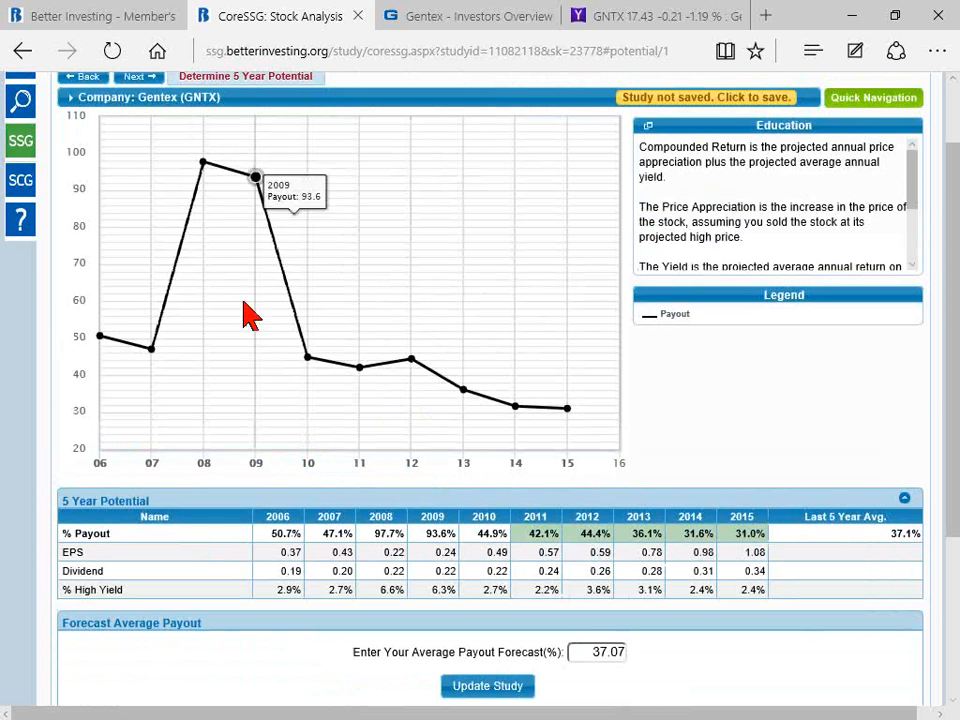
mouse_move(248, 205)
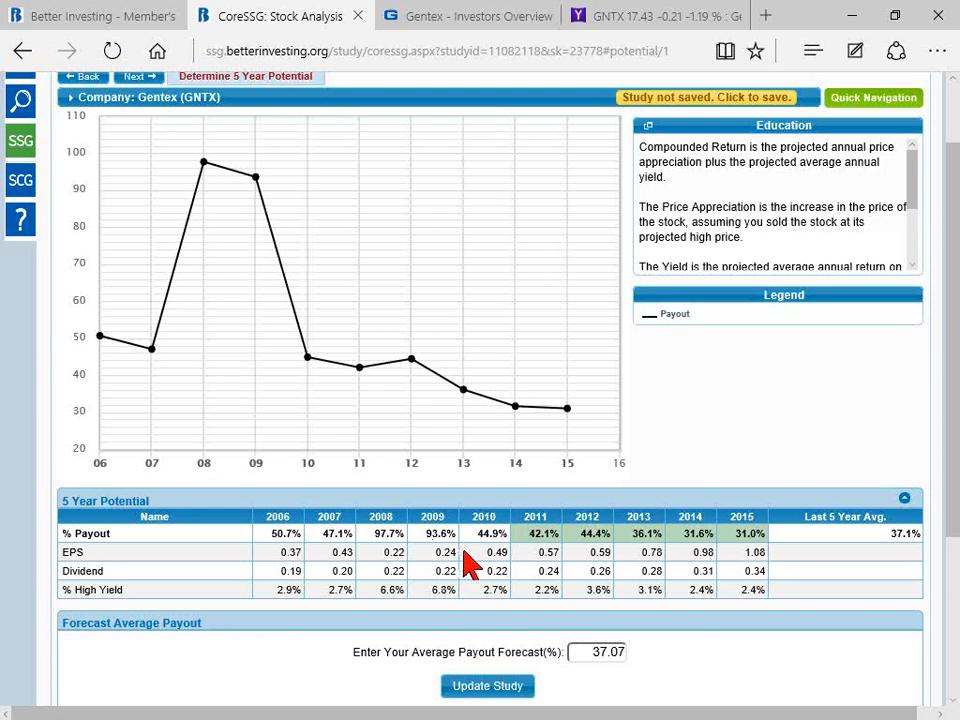
mouse_move(386, 371)
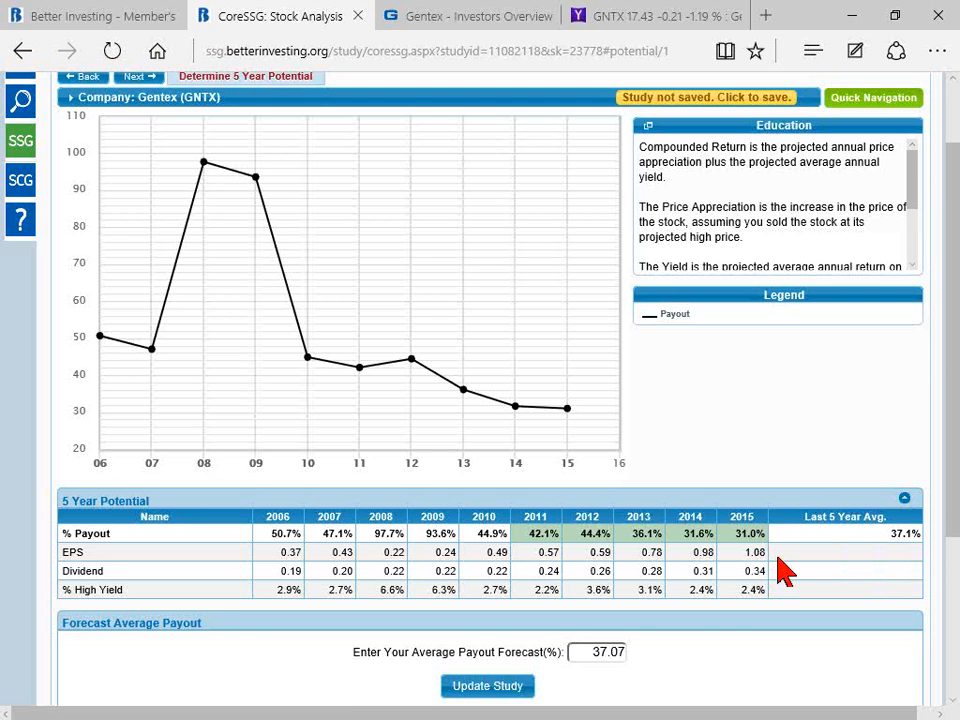
scroll(785, 570, "up", 1)
scroll(785, 570, "down", 2)
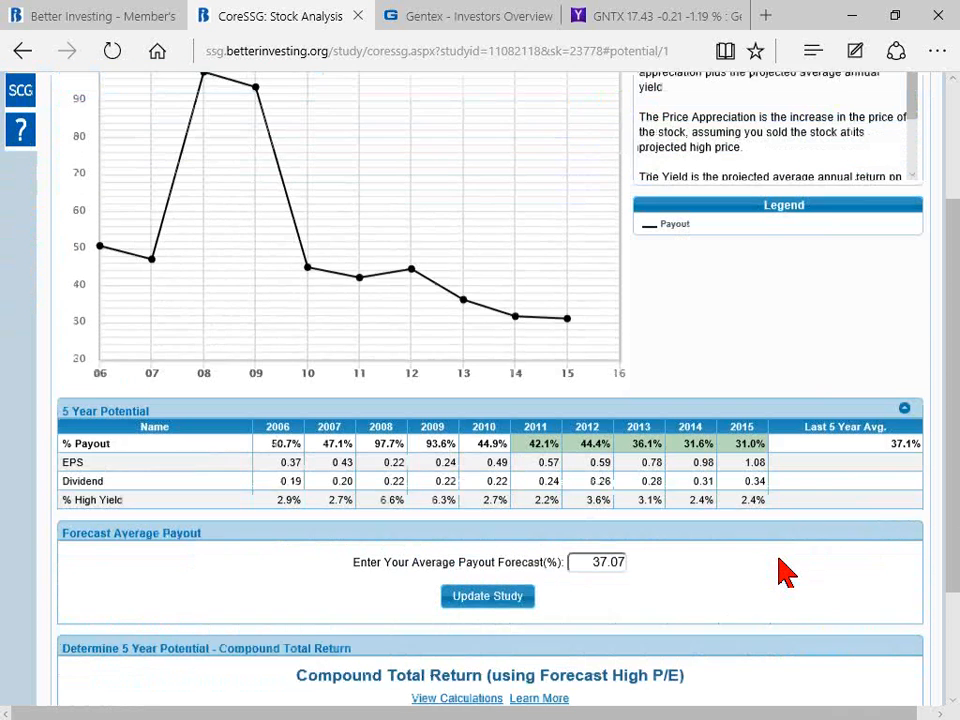
scroll(790, 577, "down", 1)
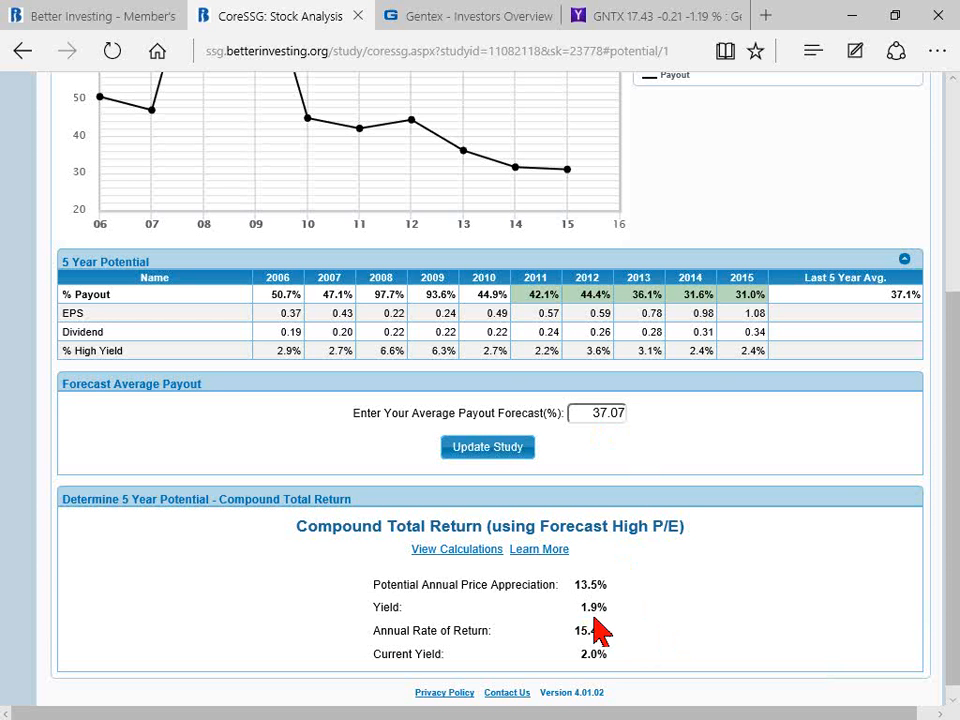
scroll(681, 617, "up", 2)
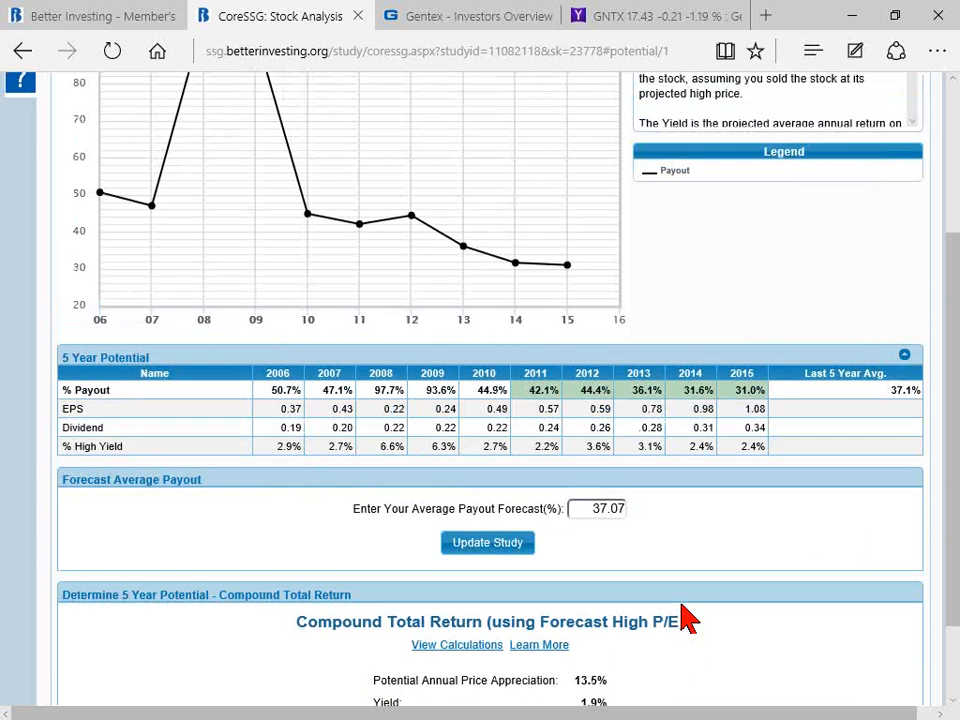
scroll(681, 617, "up", 1)
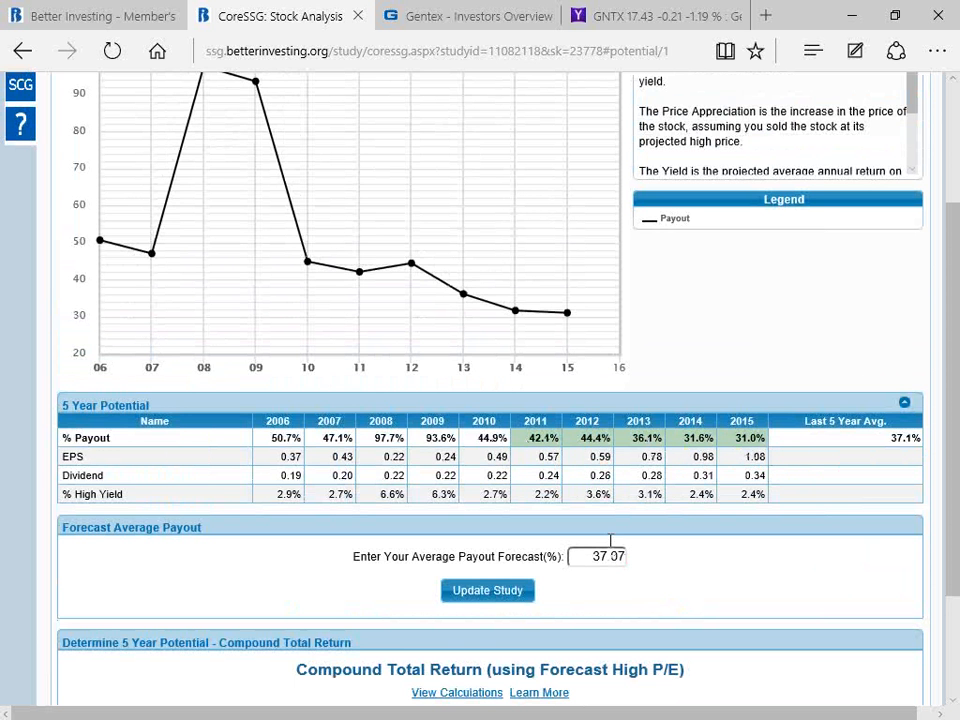
Step: Set the average payout forecast to 31% and update the study
scroll(690, 572, "down", 3)
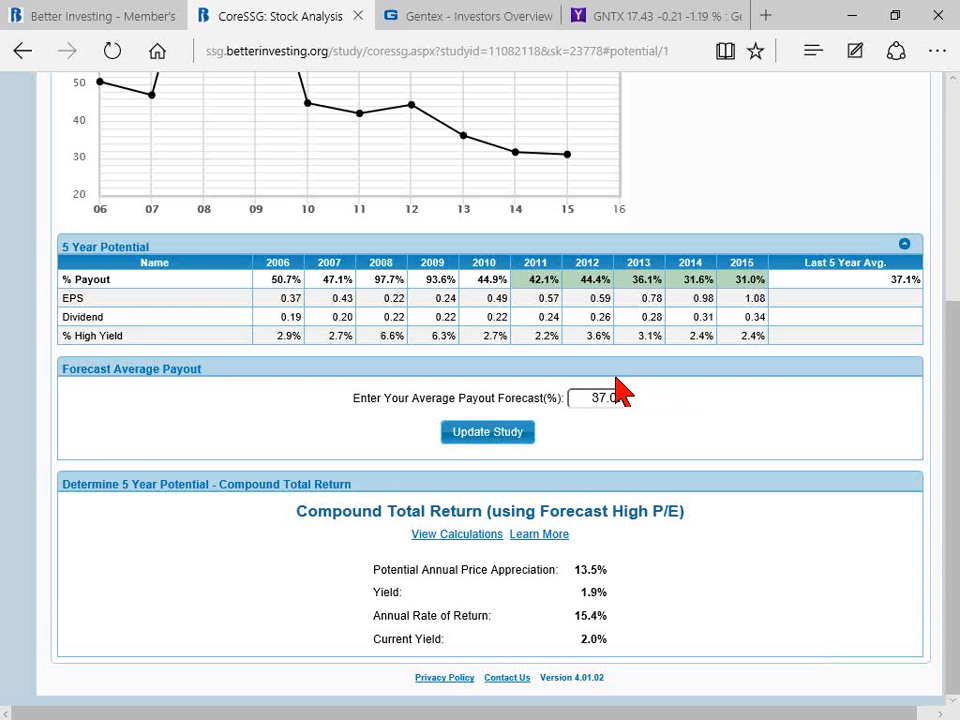
key("BackSpace")
key("BackSpace")
key("BackSpace")
key("BackSpace")
type("7")
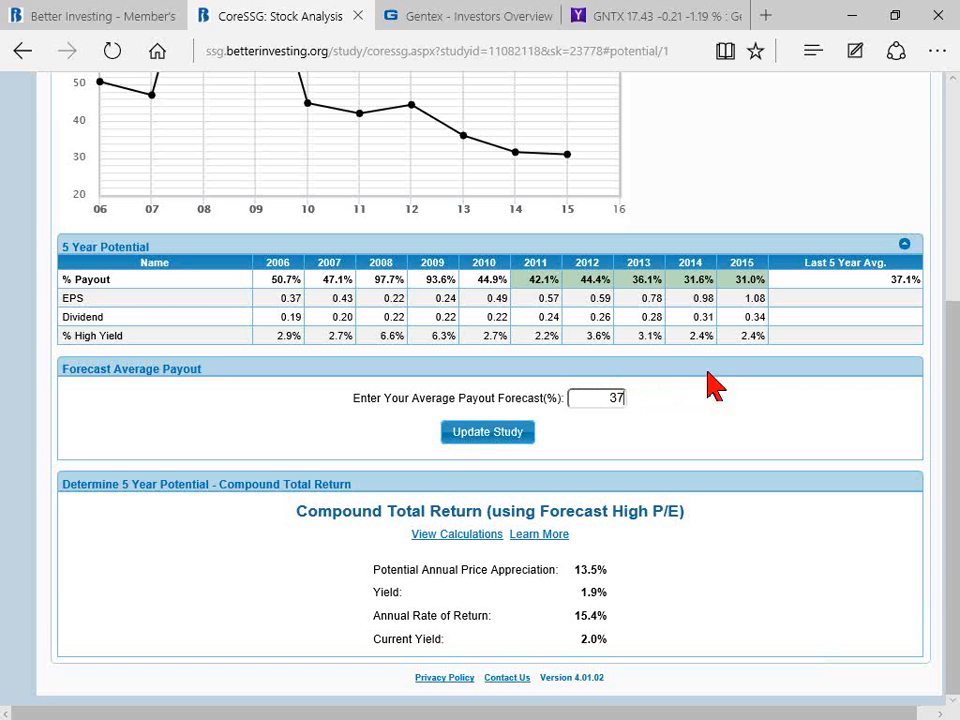
key("BackSpace")
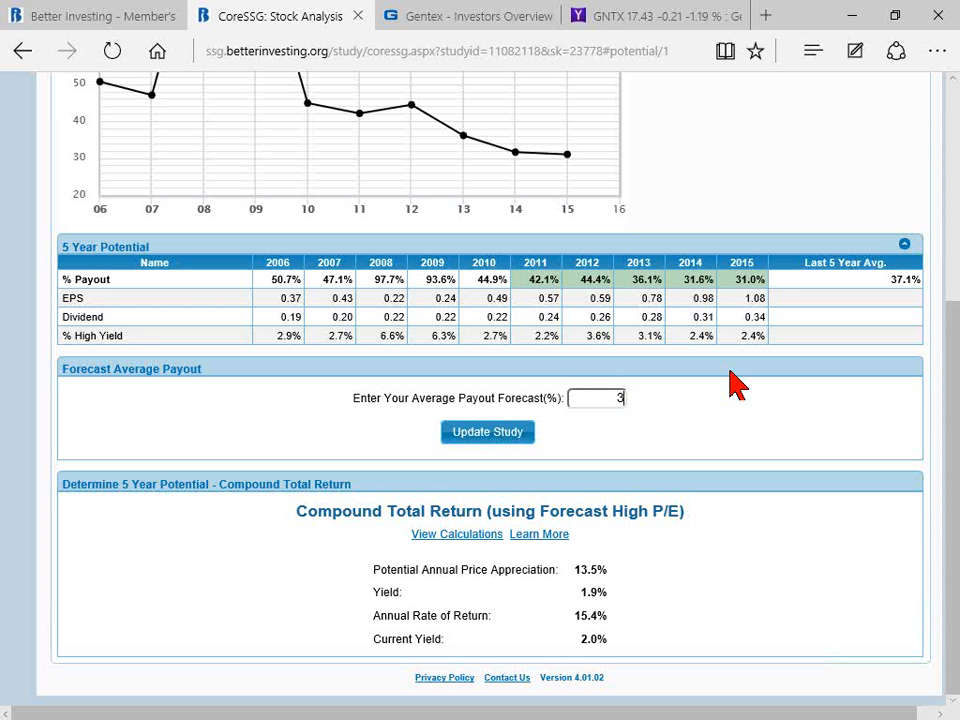
type("1")
left_click(490, 434)
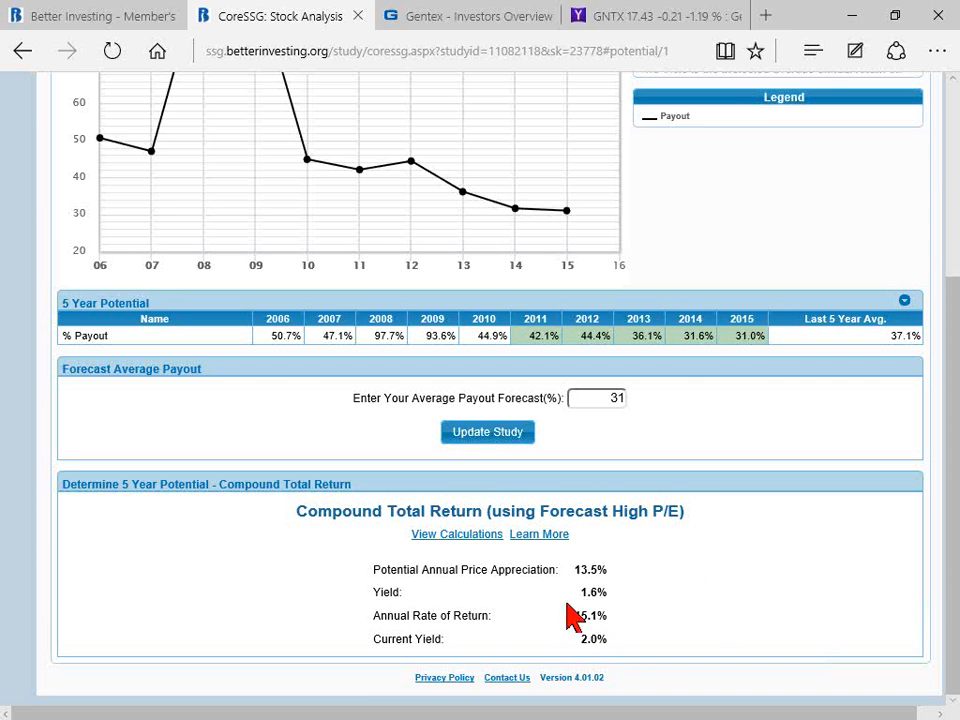
Step: Examine the payout history and the recalculated compound total return figures for the five-year potential
scroll(650, 615, "up", 2)
scroll(700, 608, "up", 2)
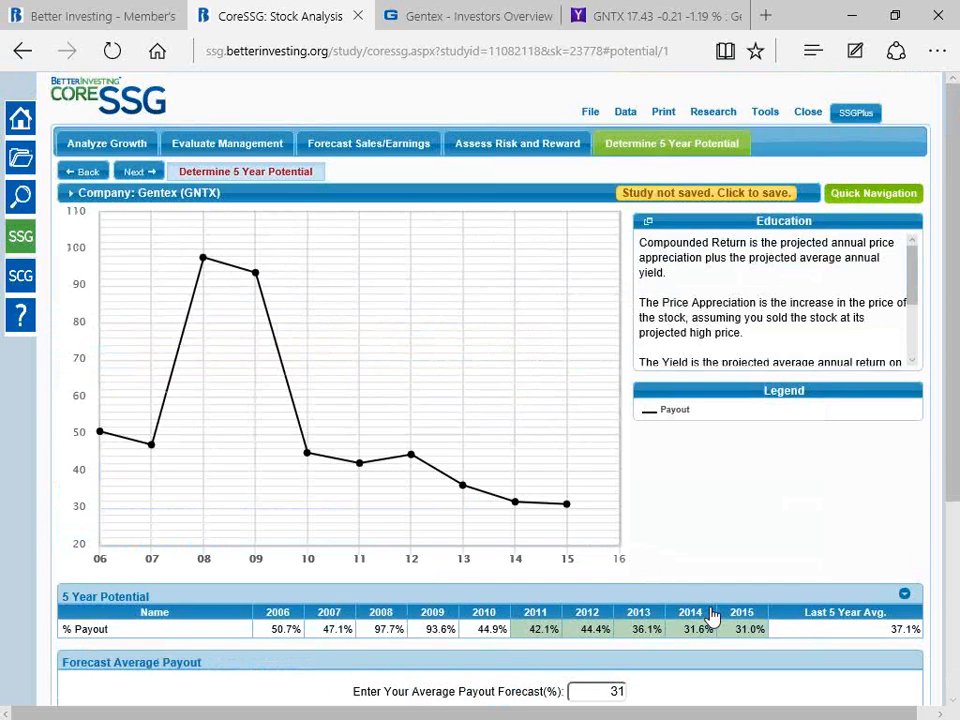
scroll(696, 606, "down", 3)
scroll(715, 605, "up", 3)
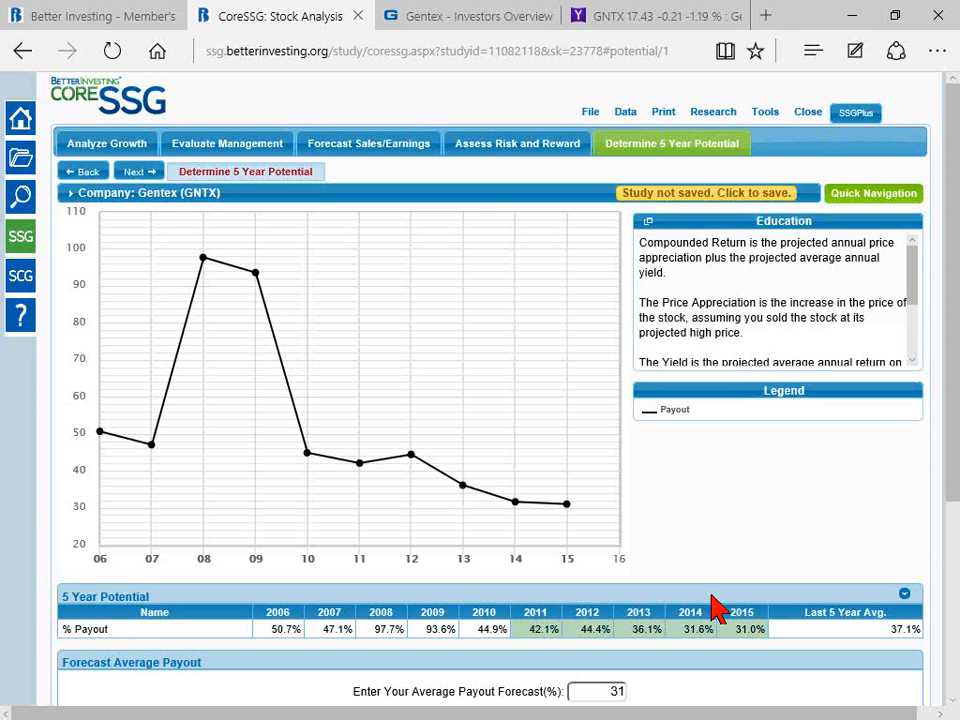
scroll(704, 609, "down", 3)
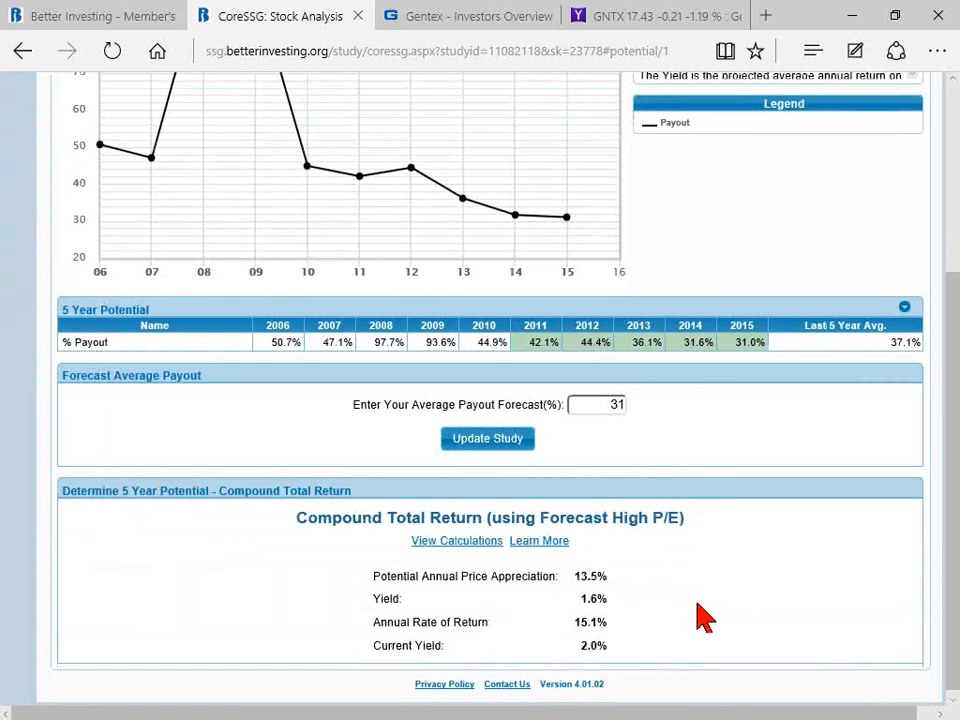
scroll(712, 601, "up", 3)
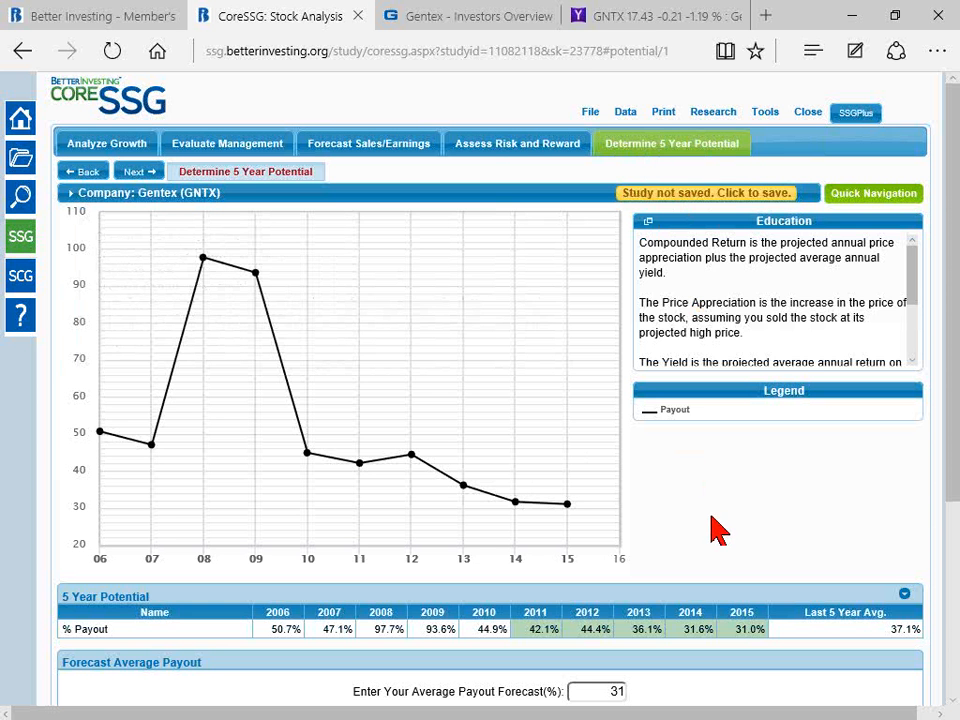
scroll(715, 528, "down", 2)
scroll(725, 560, "down", 1)
Step: Save the study to My Studies under the name "GNTX 9/29/16 Core Tutoria"
scroll(729, 574, "up", 3)
left_click(662, 194)
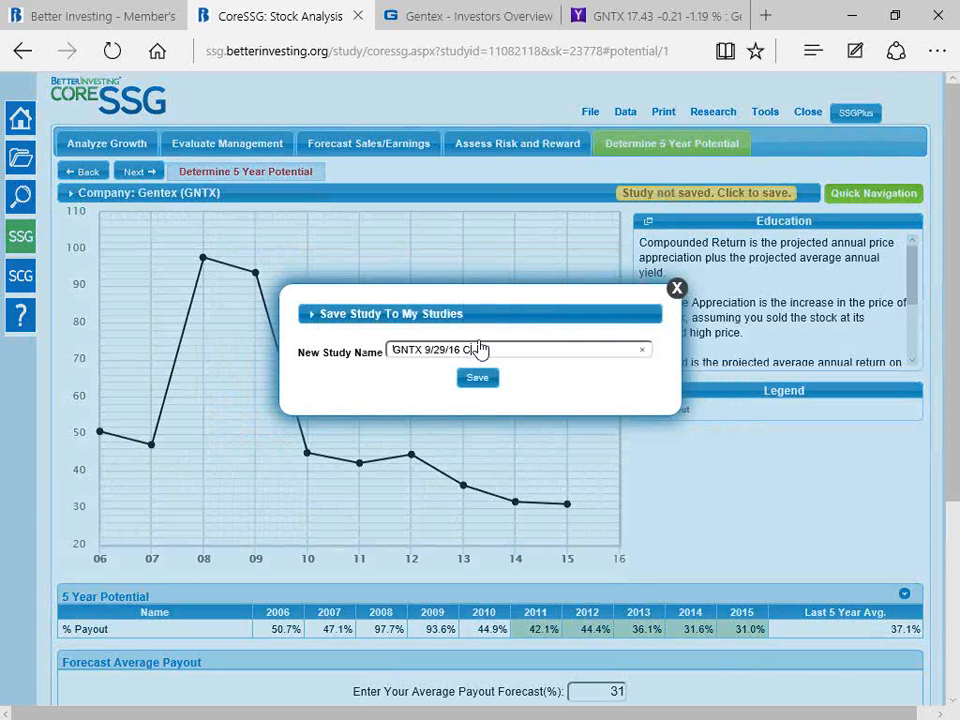
type("Core Tutorial")
left_click(474, 382)
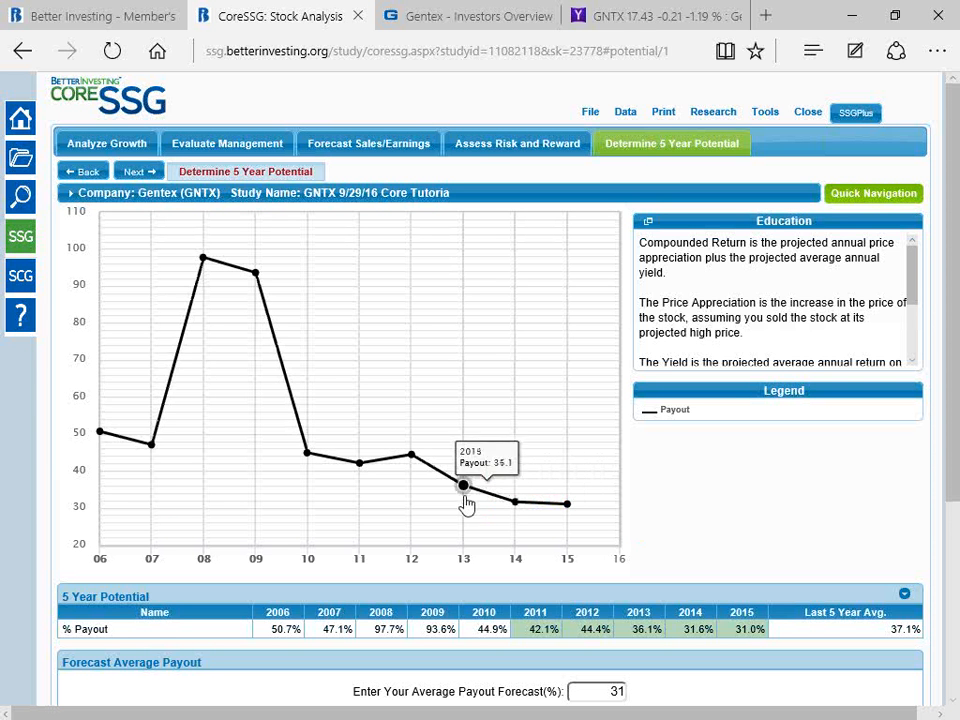
Step: Open the Help resources and follow the Stock Selection Guide methodology link to look through the My Classes webinars
left_click(21, 320)
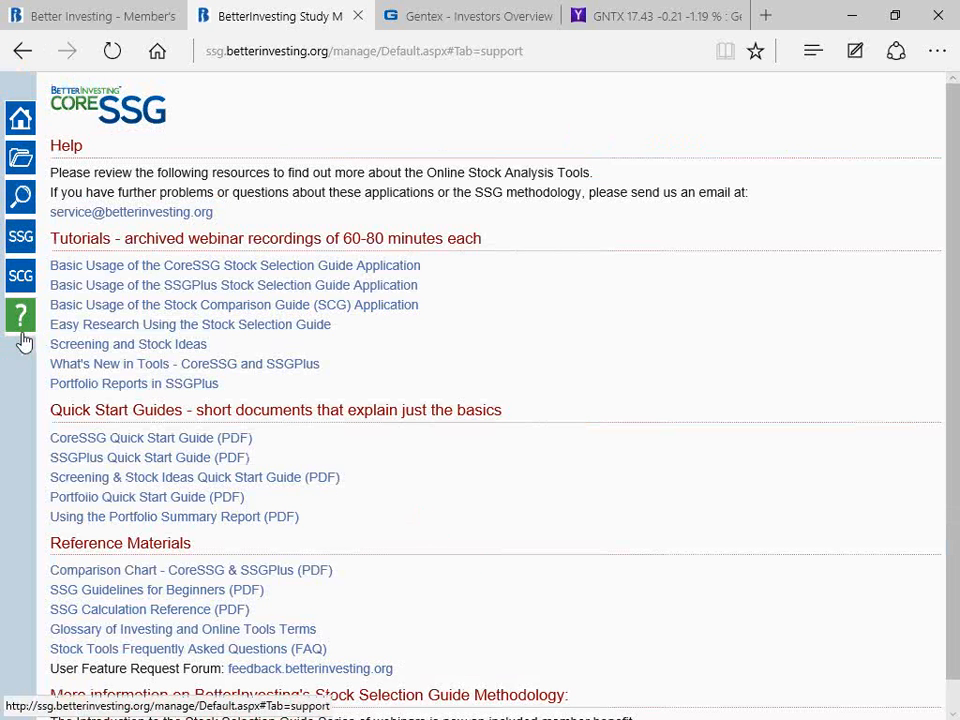
scroll(481, 488, "down", 1)
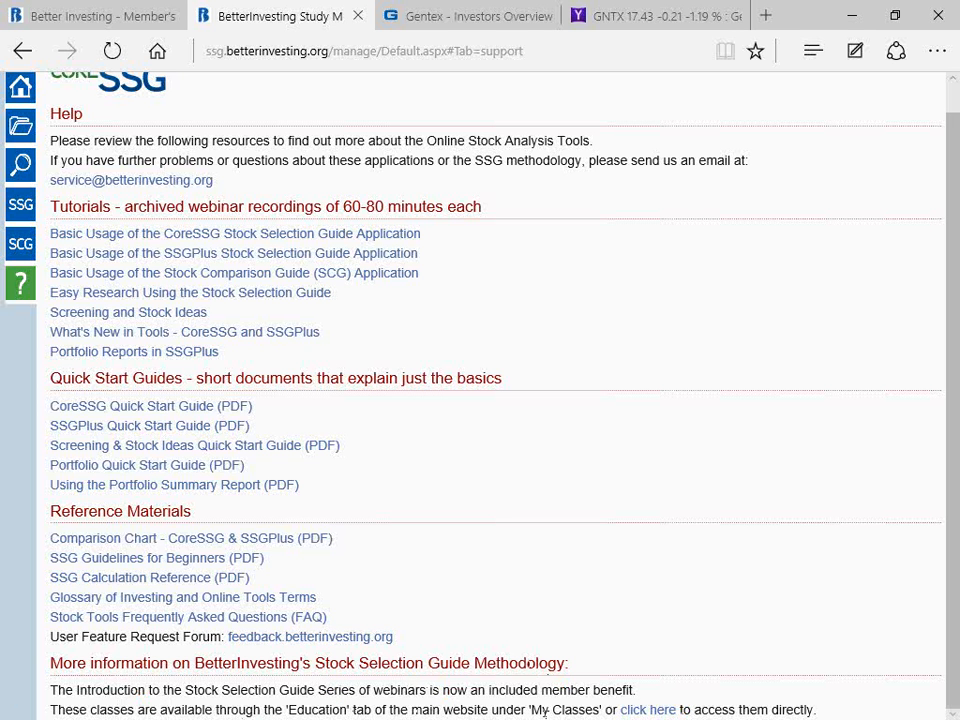
left_click(641, 710)
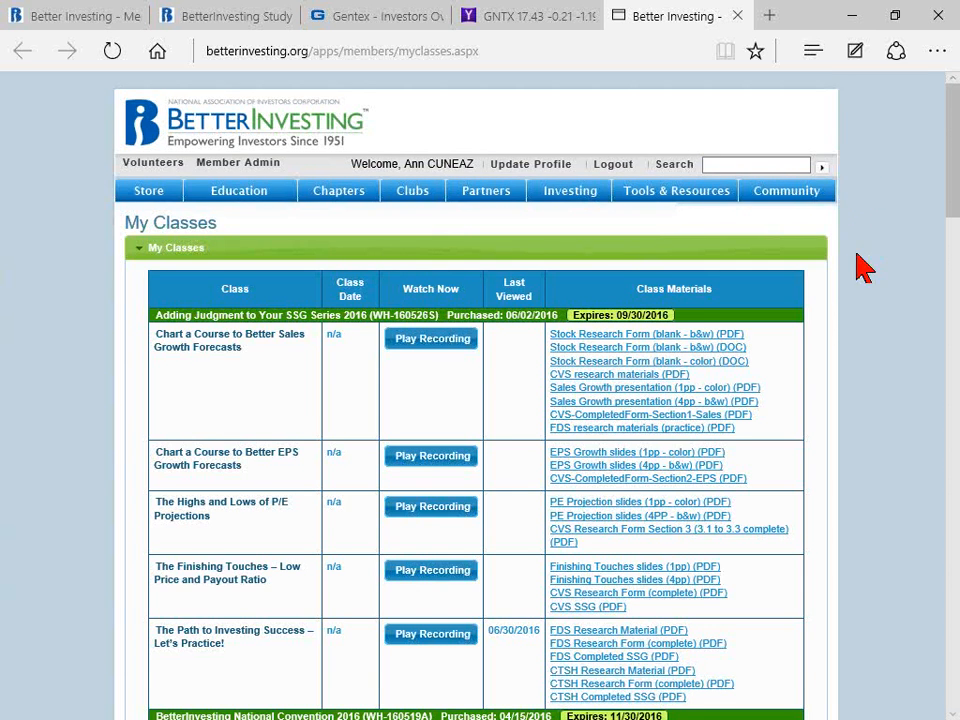
scroll(842, 300, "down", 3)
scroll(835, 310, "up", 1)
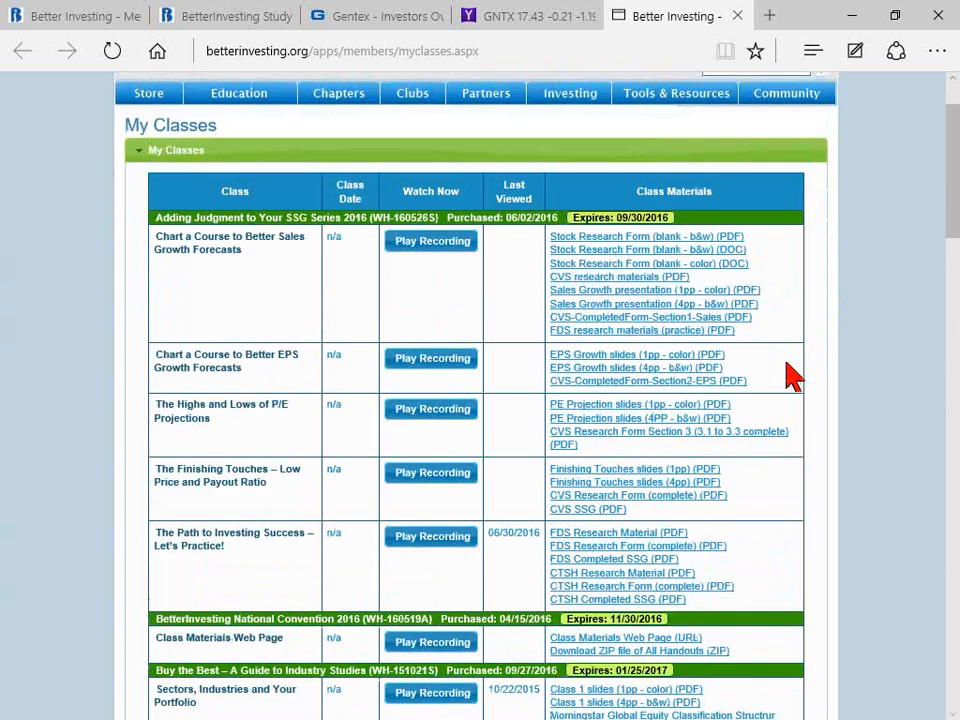
Step: Look through the My Classes list for the member-benefit SSG introduction and Adding Judgment to Your SSG webinars and their class materials
scroll(790, 380, "down", 4)
scroll(129, 561, "down", 4)
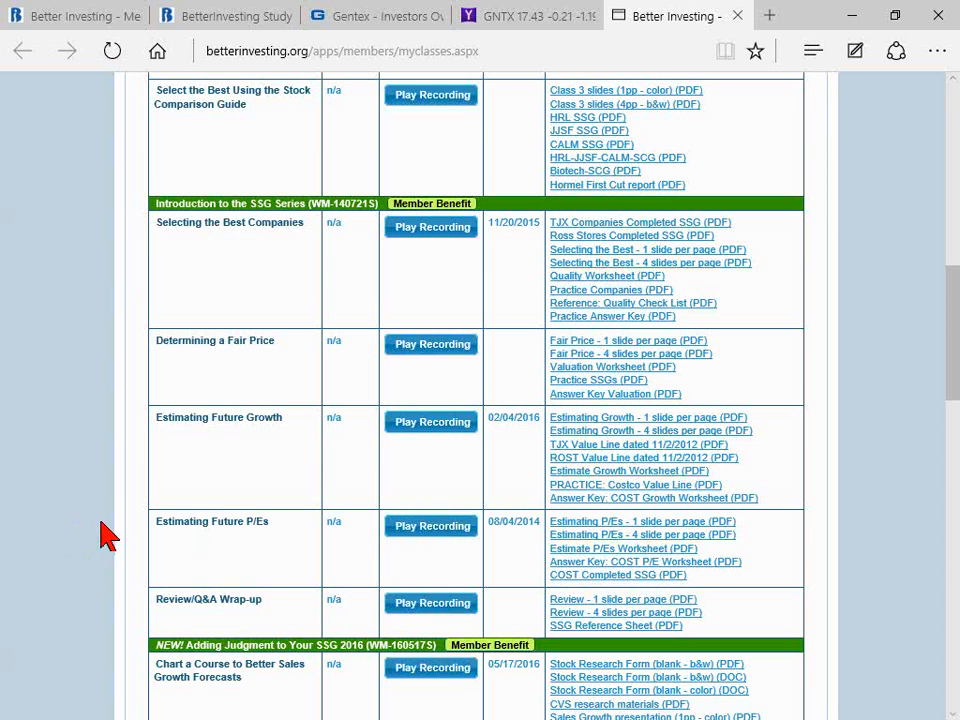
scroll(110, 530, "down", 4)
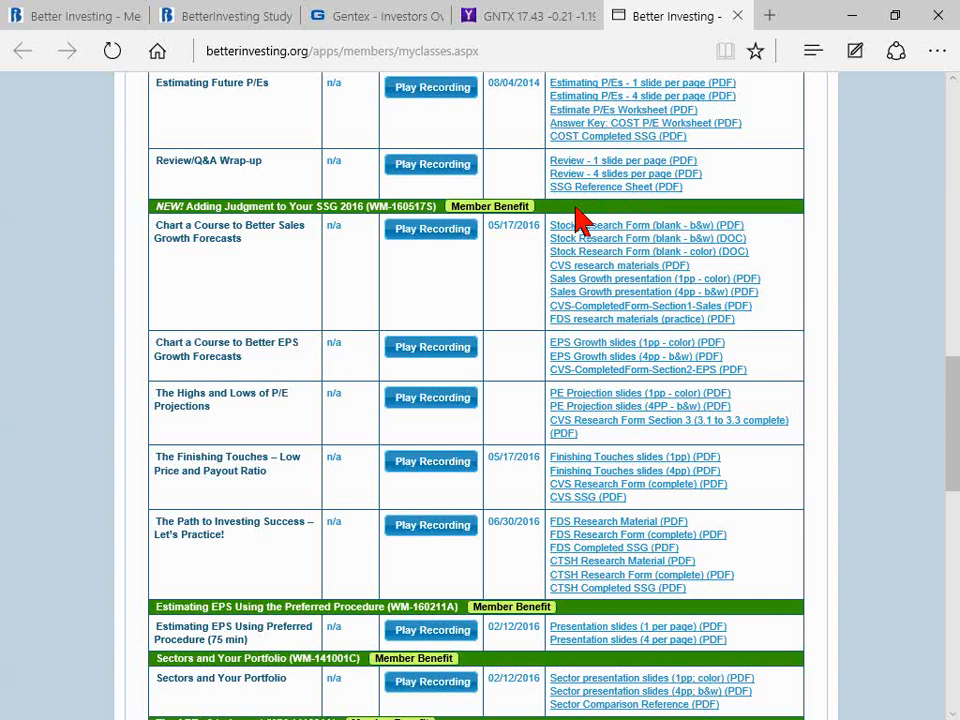
mouse_move(324, 210)
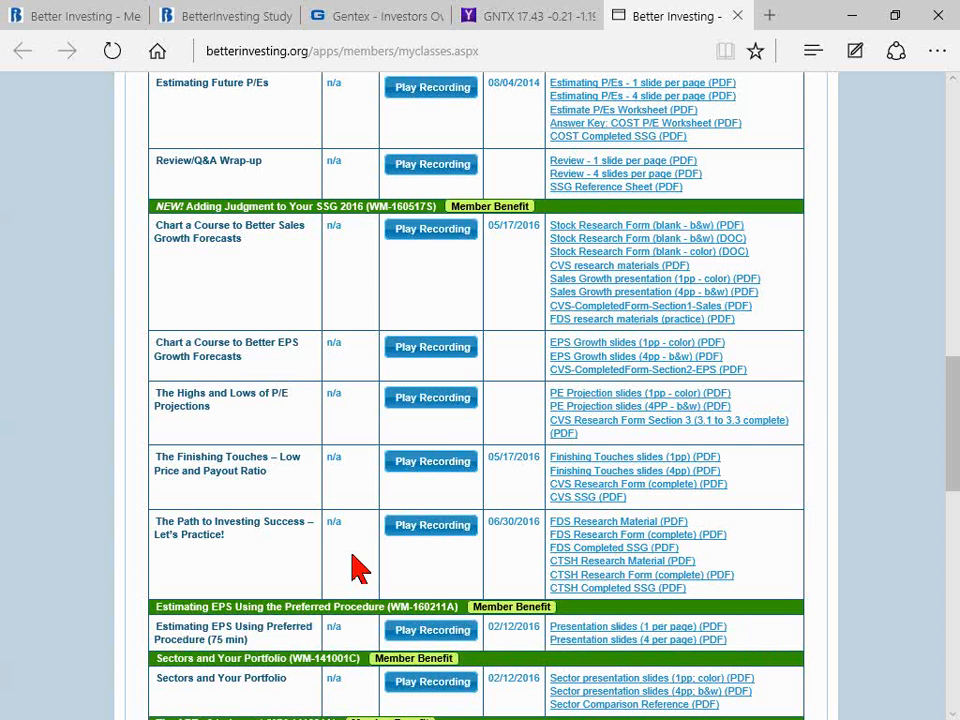
scroll(345, 562, "up", 3)
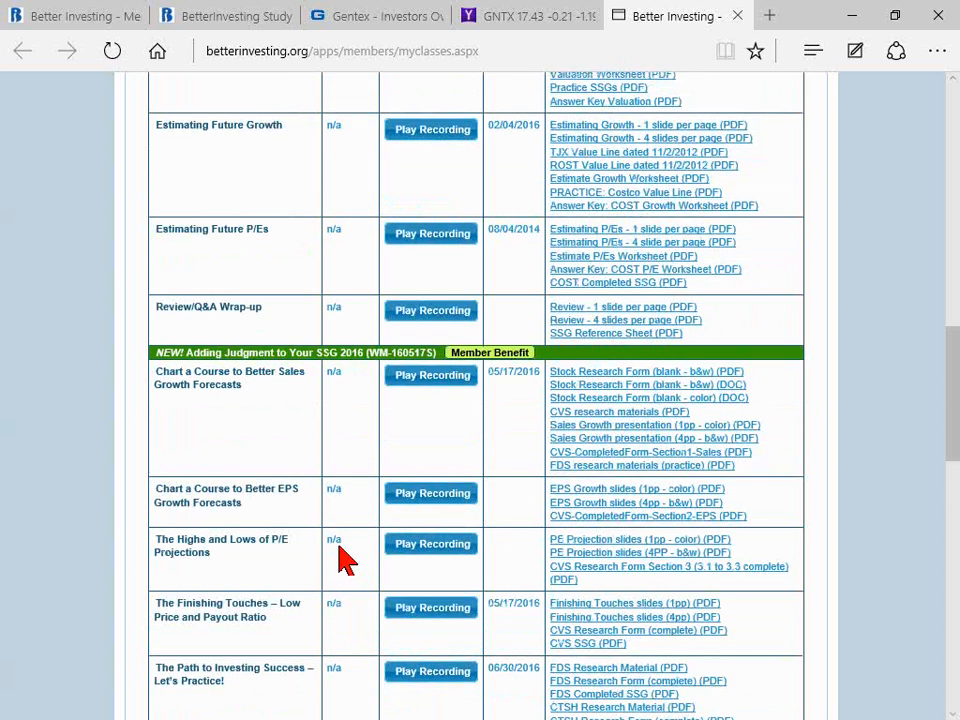
scroll(345, 562, "down", 4)
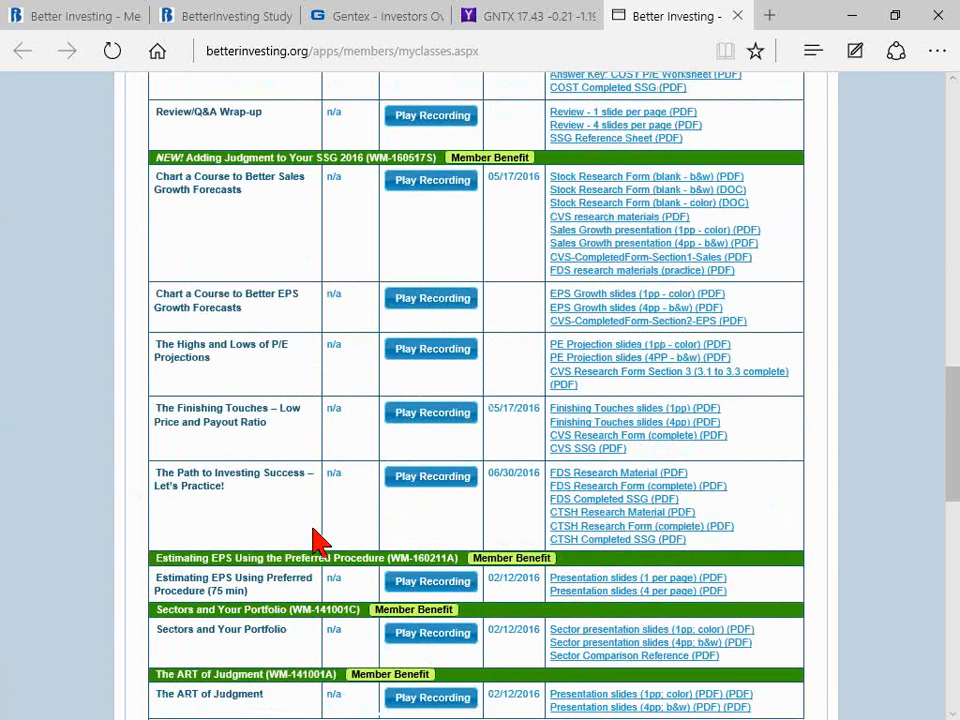
scroll(88, 515, "up", 2)
scroll(90, 516, "up", 4)
scroll(104, 516, "up", 10)
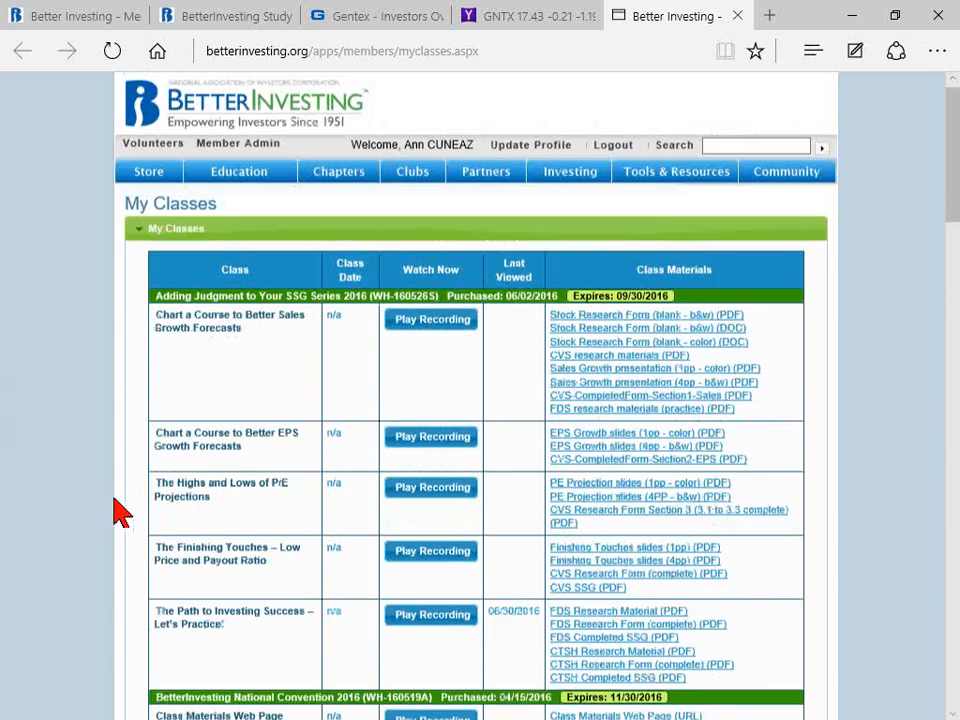
Step: Open the TickerTalk resource page and look through its stock ideas files and session recordings
mouse_move(672, 200)
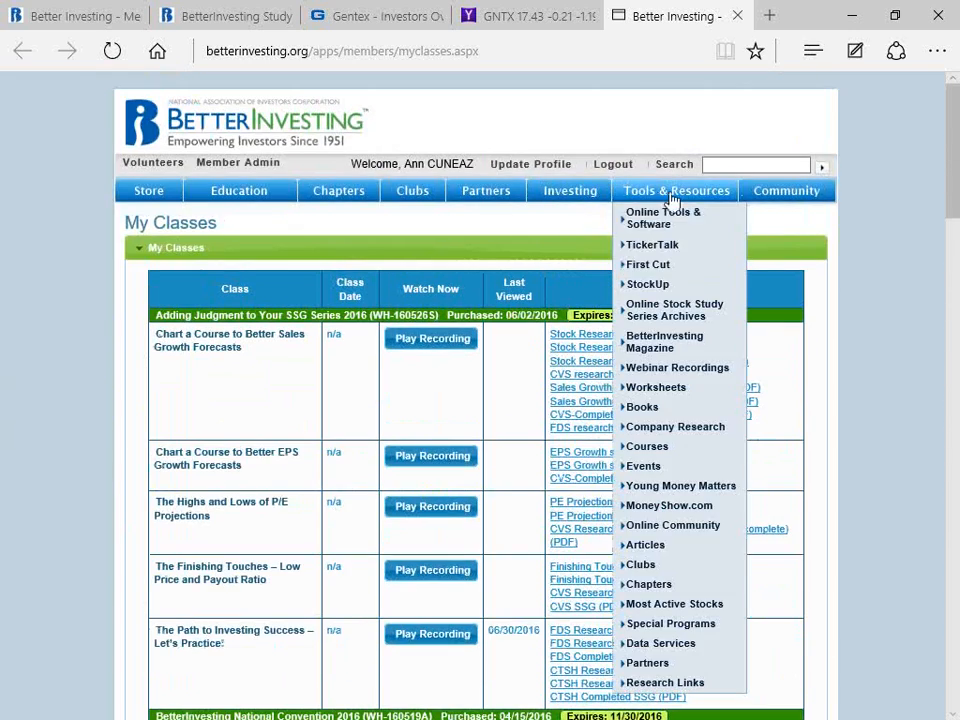
left_click(650, 245)
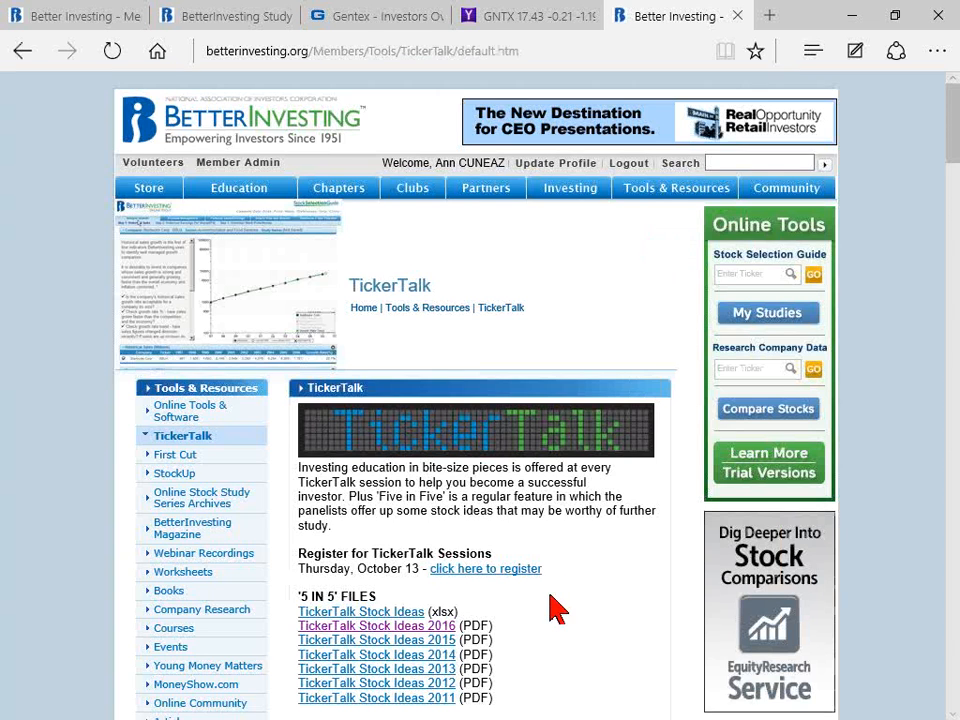
scroll(553, 606, "down", 3)
scroll(553, 606, "down", 2)
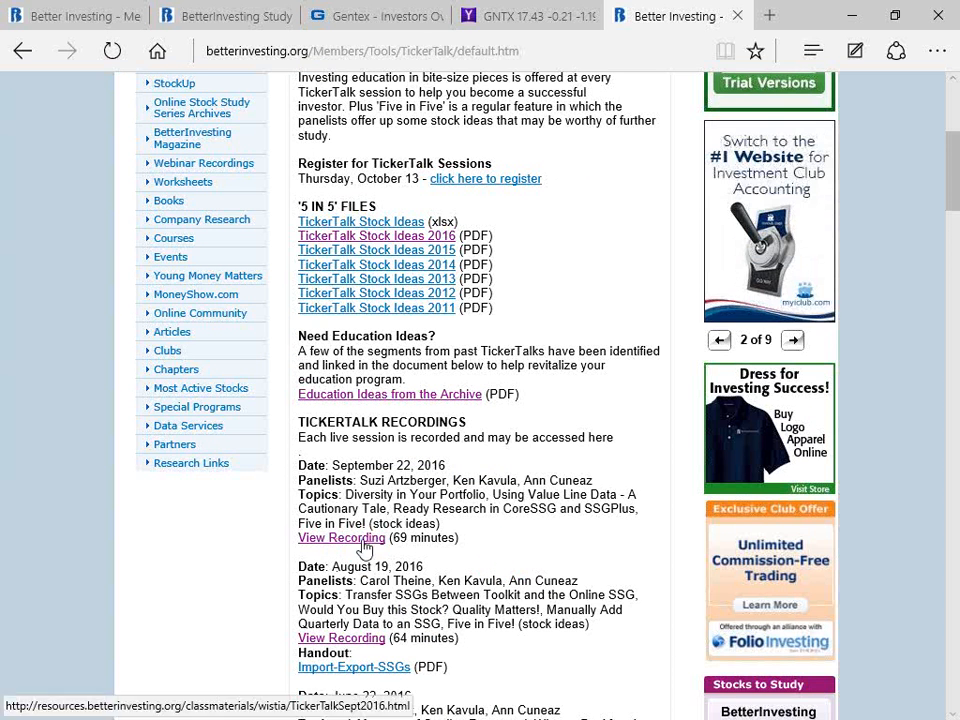
scroll(580, 562, "up", 4)
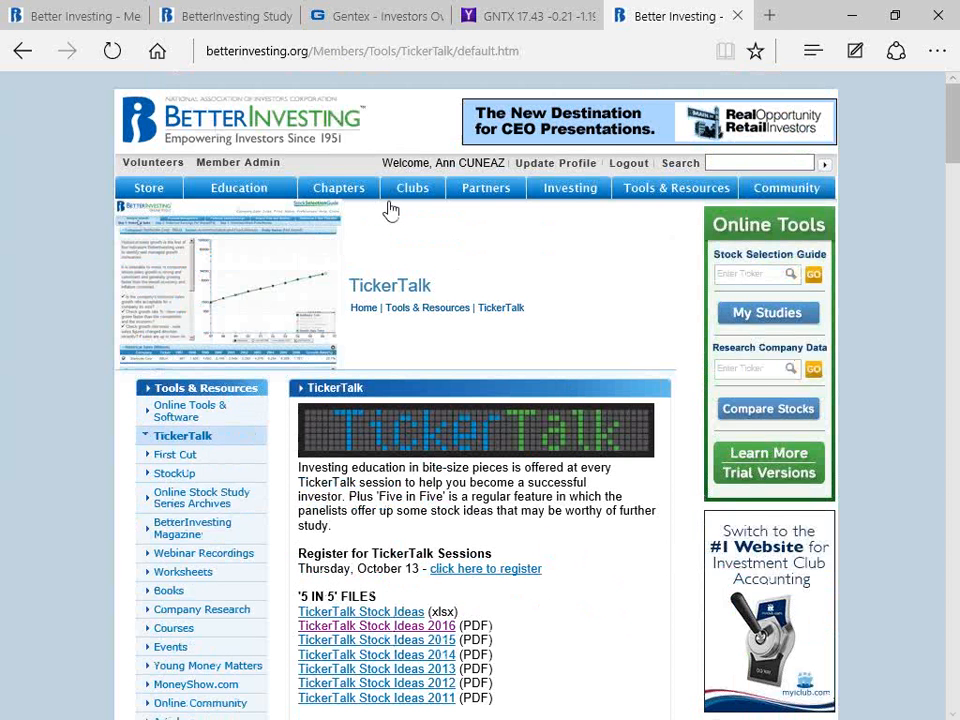
mouse_move(805, 188)
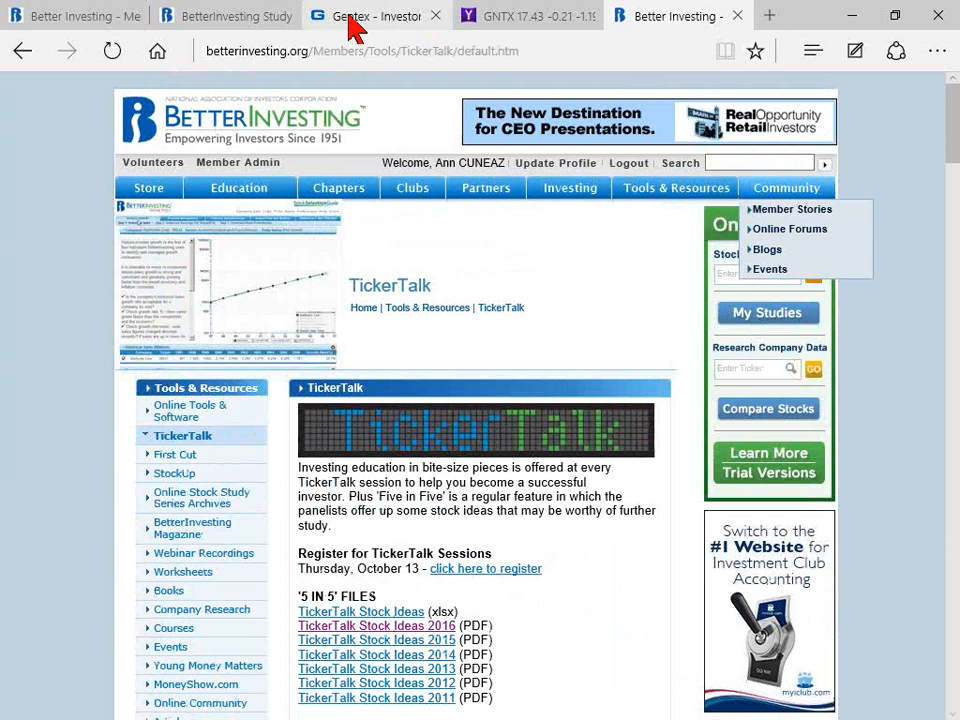
Step: Return to the Gentex study, generate the Two Page Stock Selection Guide report as a PDF without notes, and open the downloaded file
left_click(245, 22)
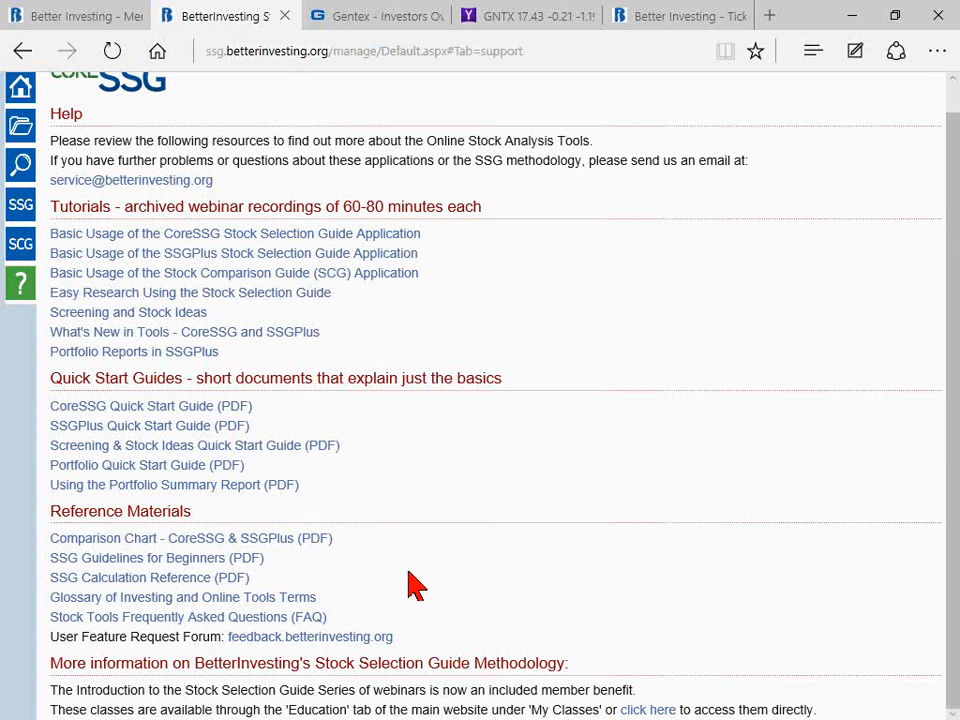
left_click(23, 210)
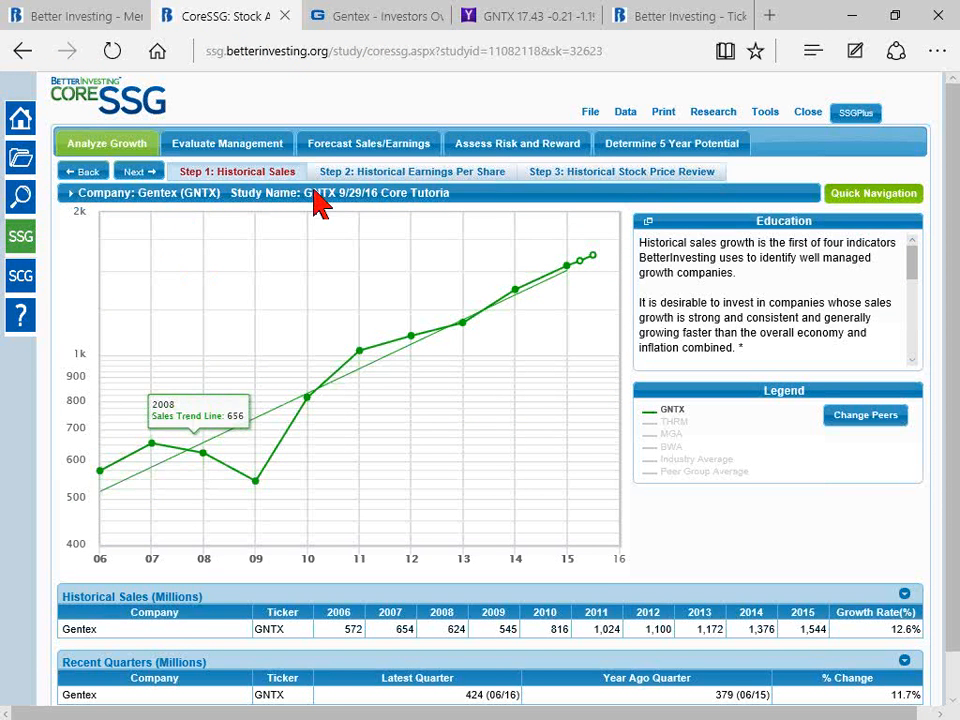
left_click(664, 114)
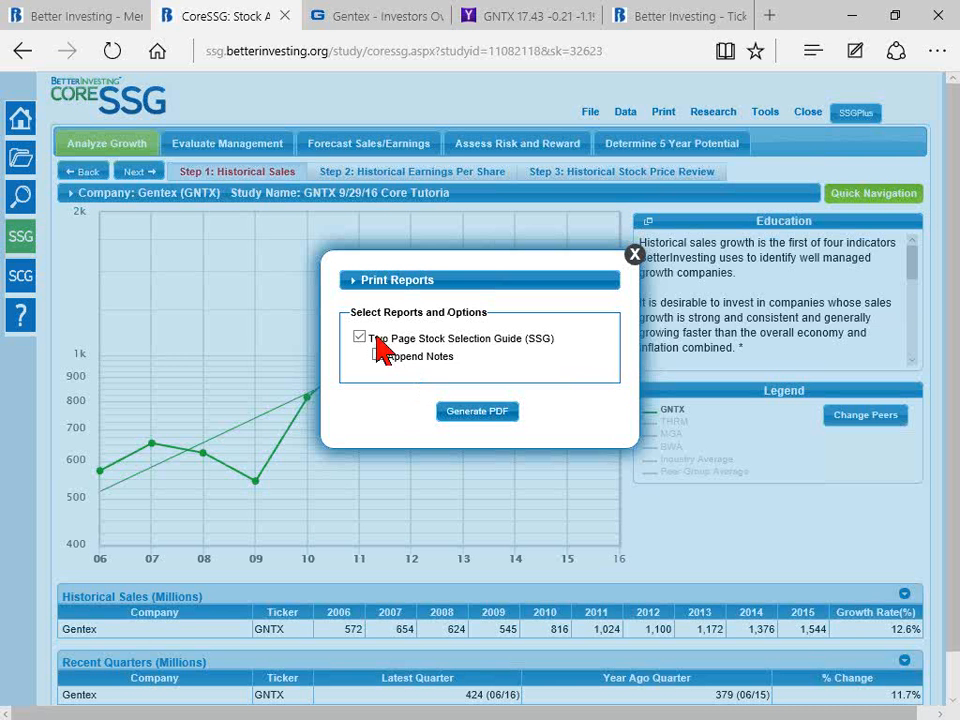
left_click(479, 413)
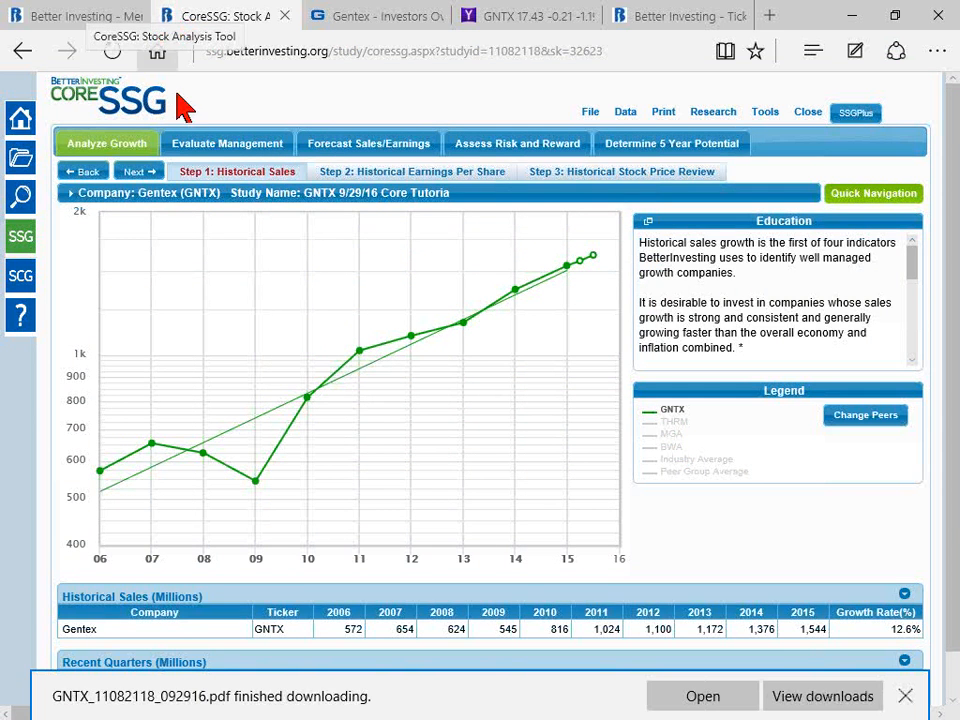
left_click(704, 700)
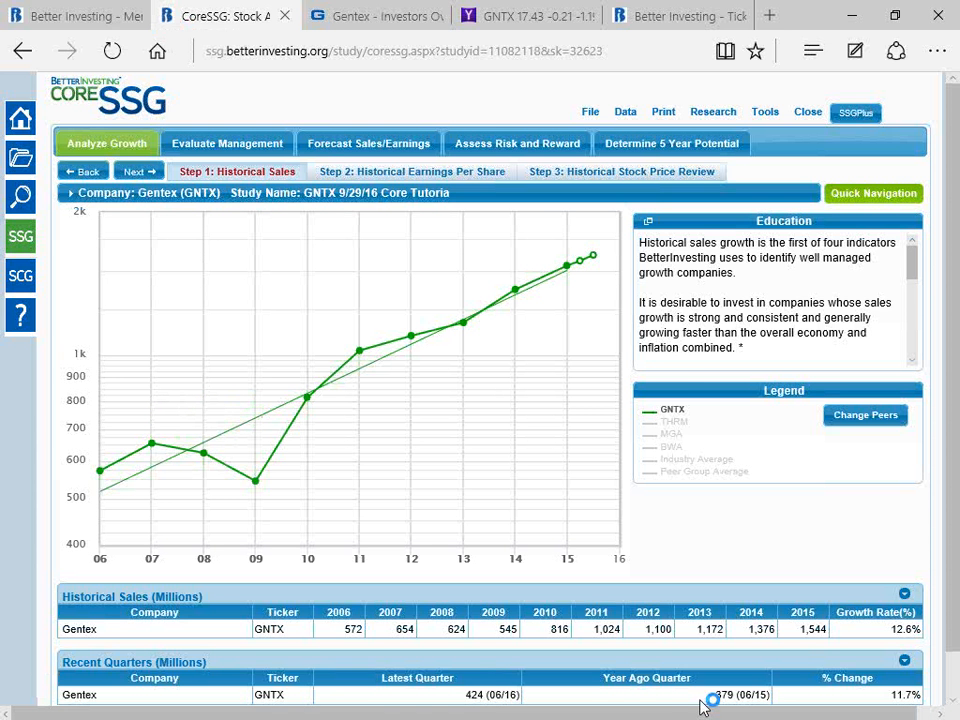
left_click_drag(959, 70, 345, 11)
Step: Review all five sections of the Gentex PDF report, from visual analysis to 5-year potential, and move it out of view
scroll(478, 511, "down", 3)
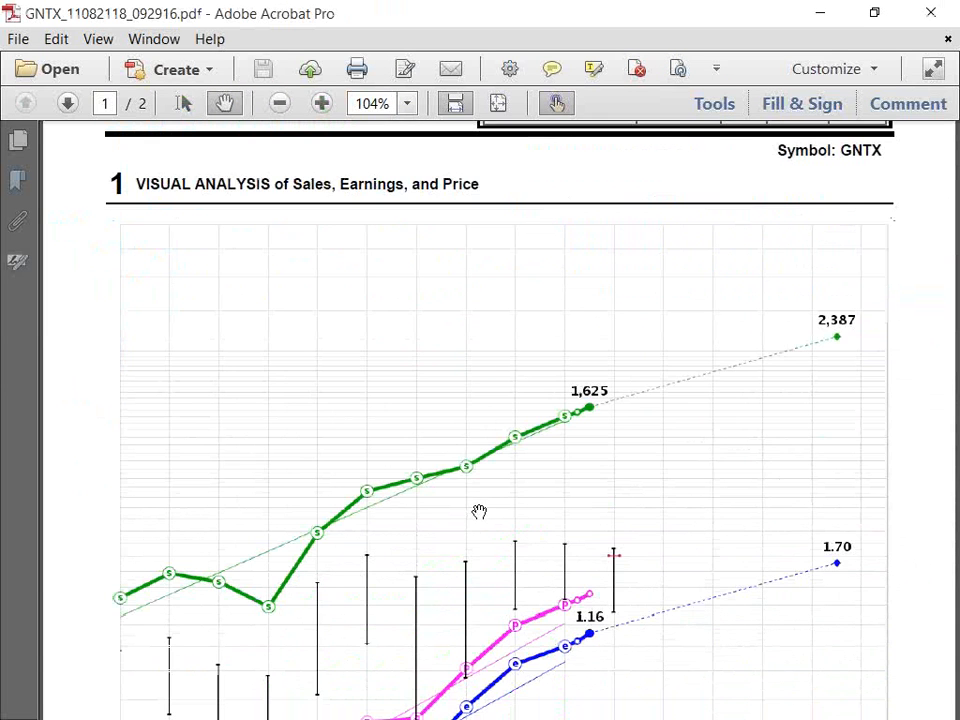
scroll(479, 511, "down", 4)
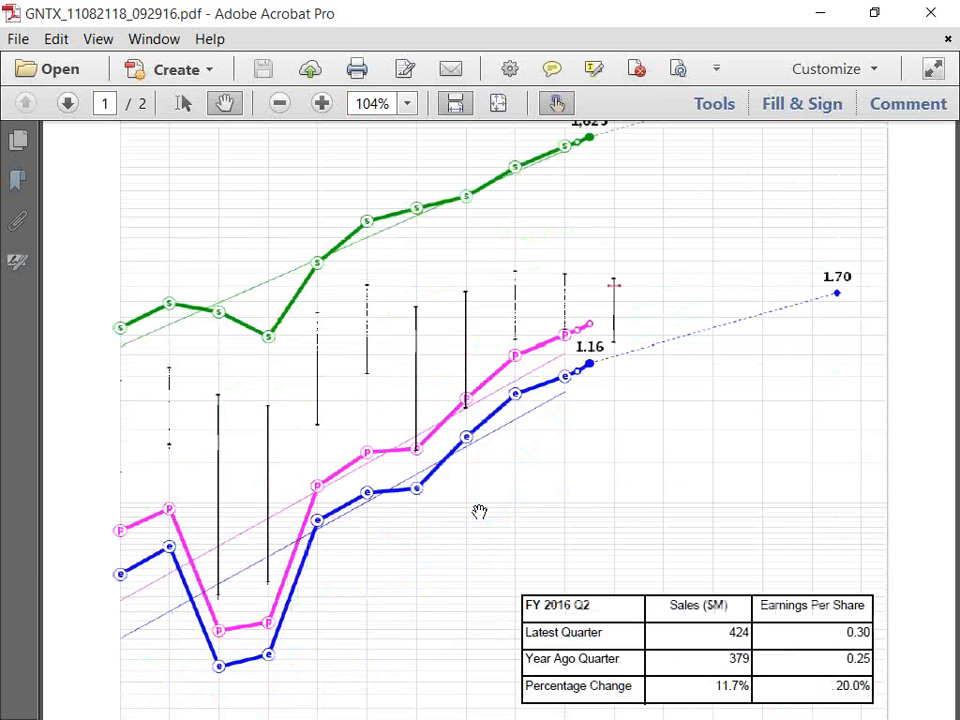
scroll(479, 511, "down", 3)
scroll(364, 540, "down", 1)
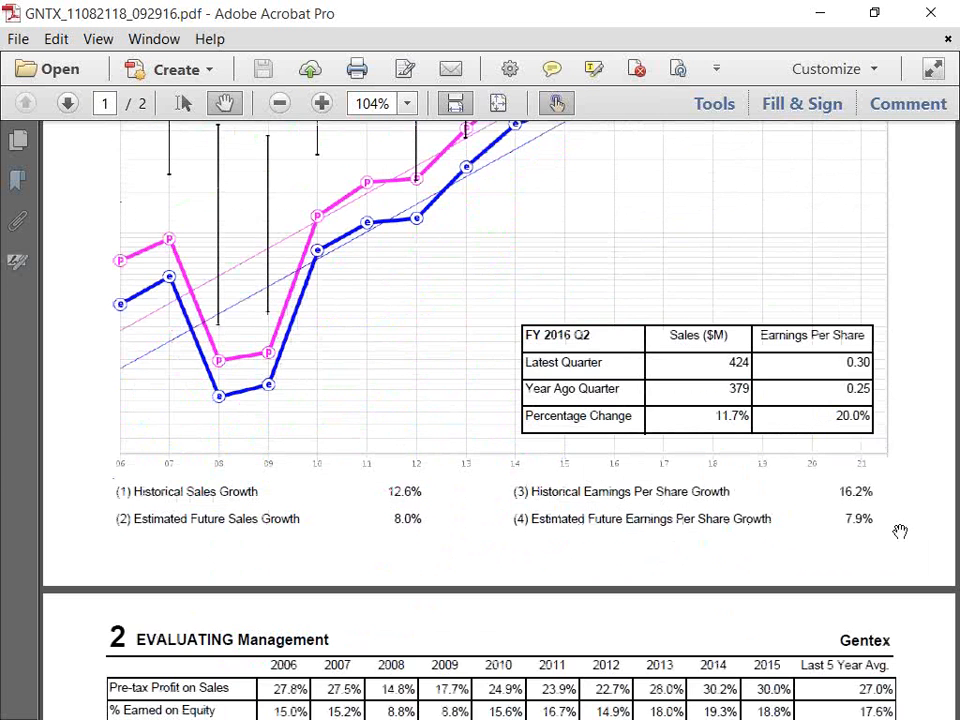
scroll(900, 543, "down", 5)
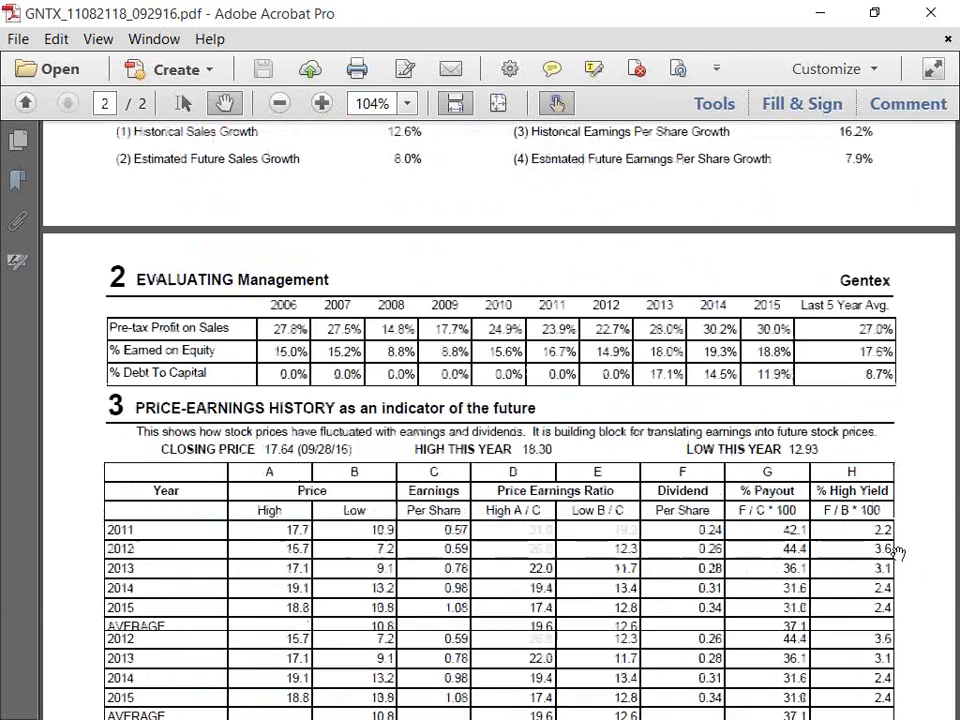
scroll(473, 614, "down", 3)
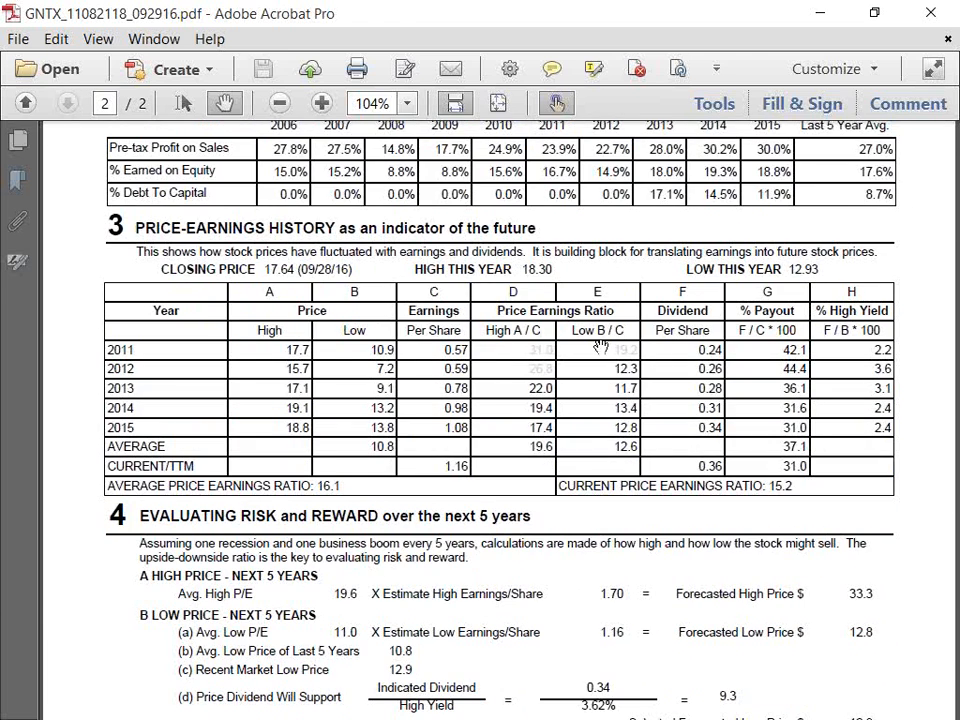
scroll(469, 589, "down", 5)
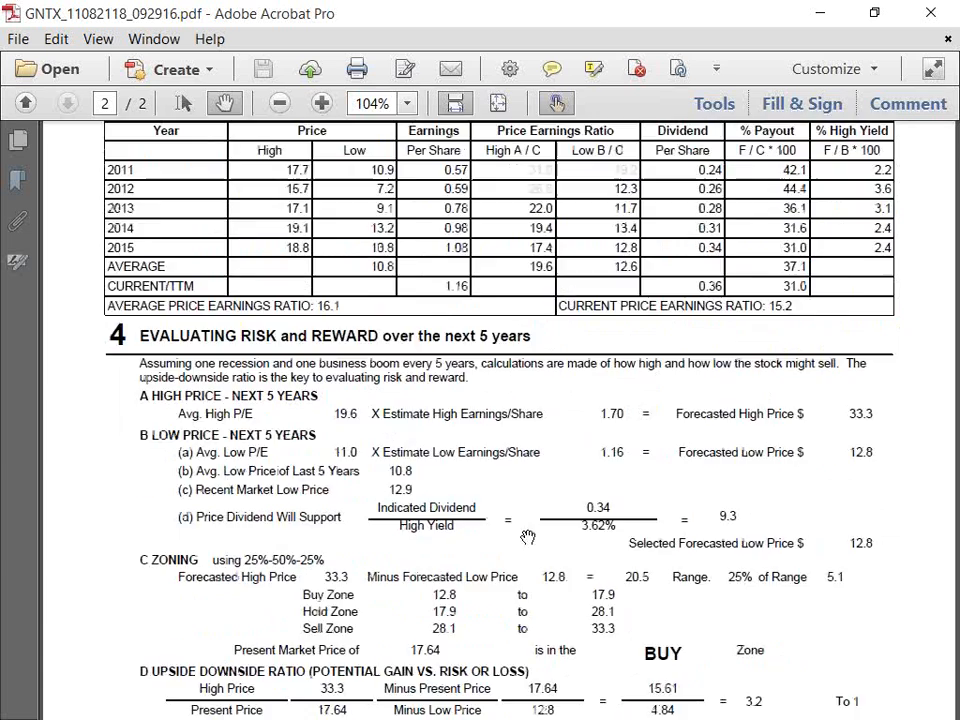
scroll(384, 565, "down", 4)
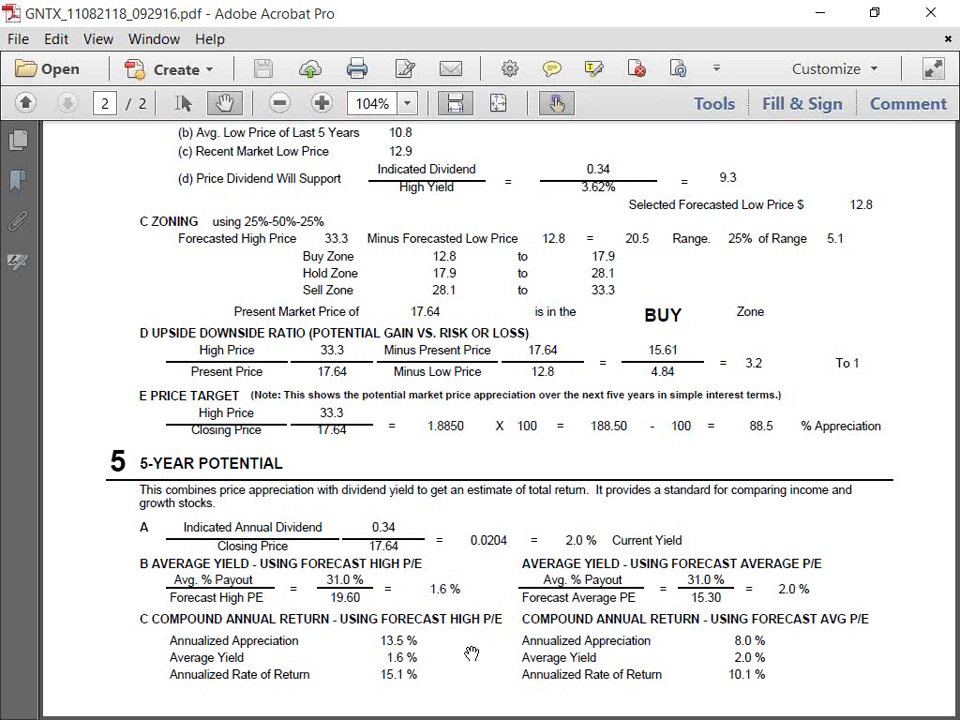
scroll(471, 653, "up", 5)
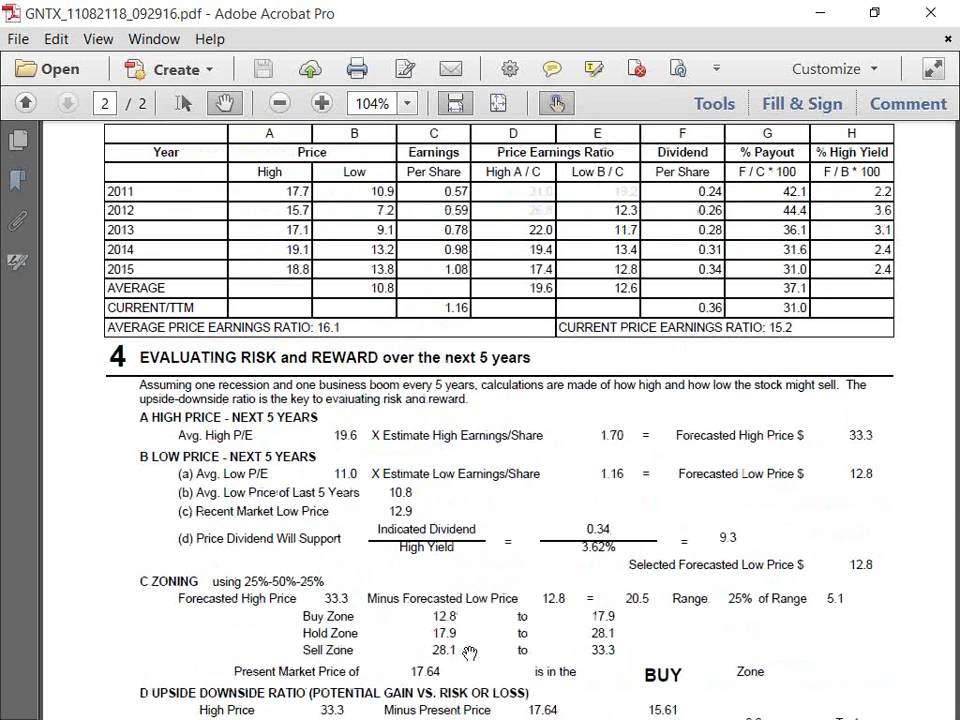
scroll(471, 653, "up", 3)
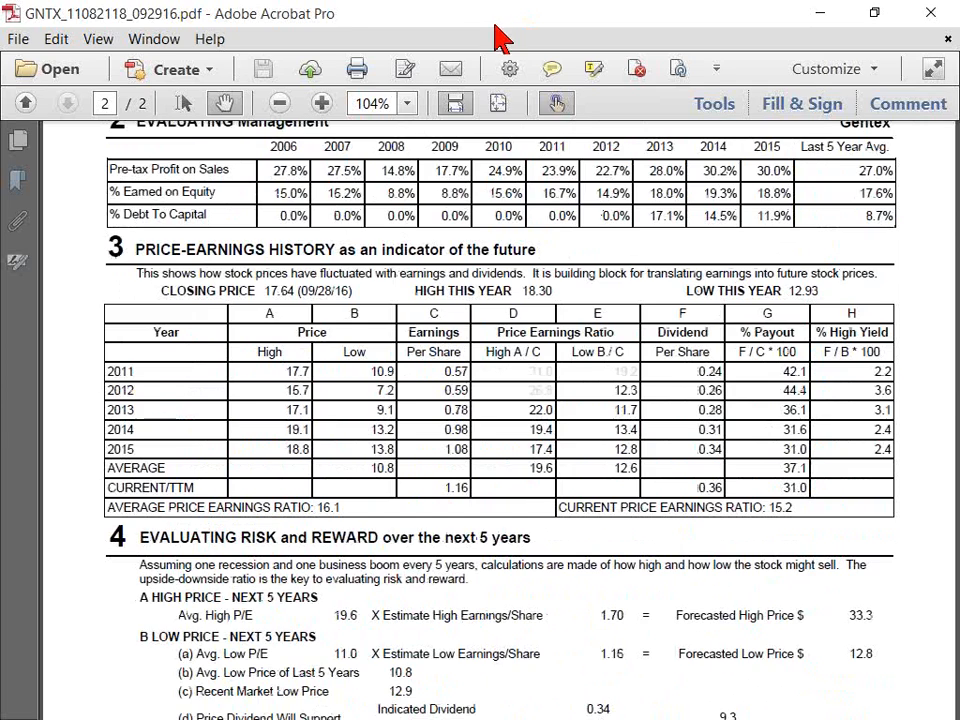
left_click_drag(501, 8, 959, 128)
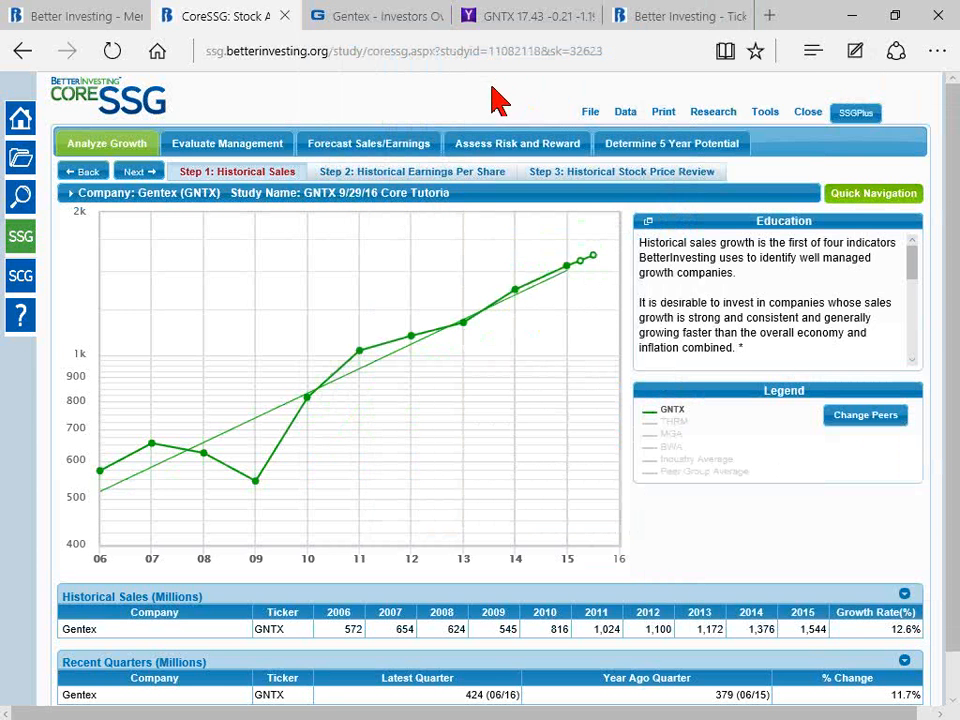
Step: Set up sharing of the study with the online copy, .ITK data file and PDF report, including a copy of the message to yourself
left_click(580, 113)
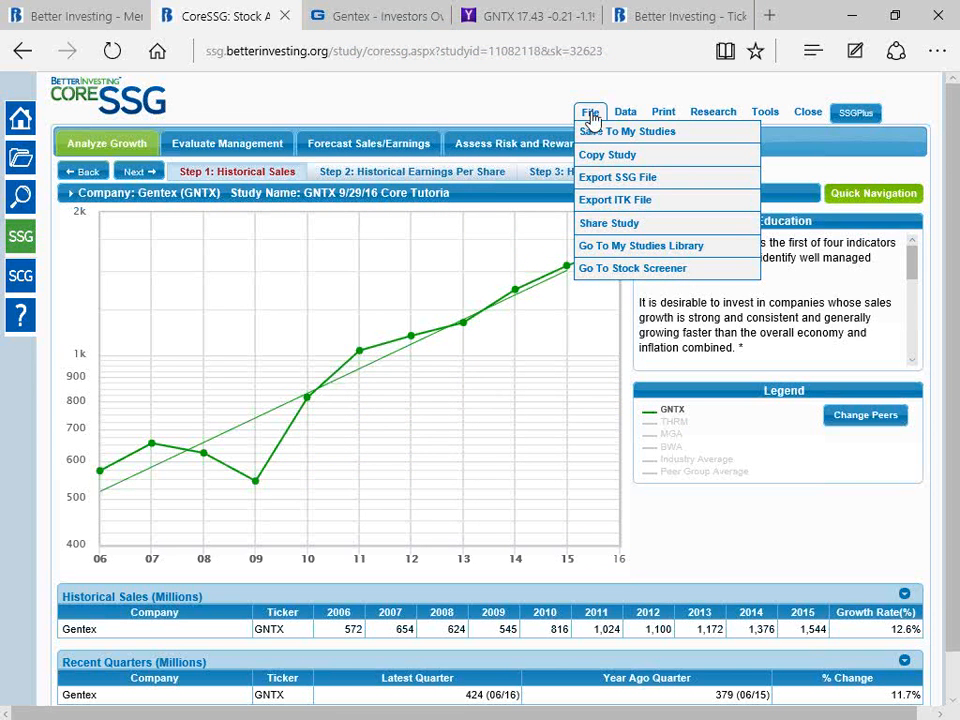
left_click(631, 226)
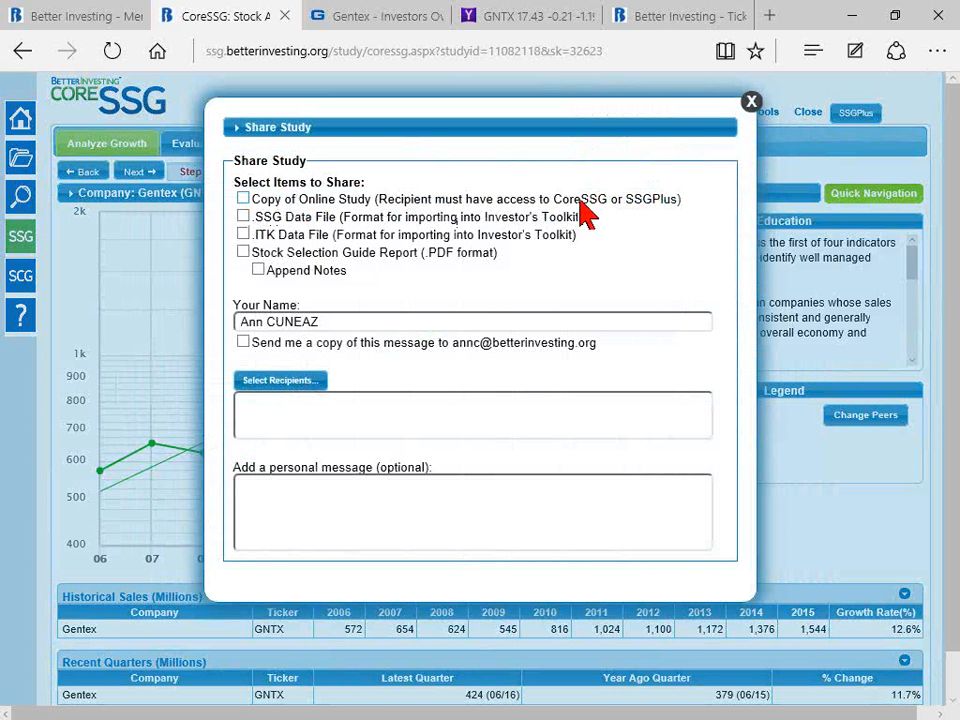
left_click(243, 199)
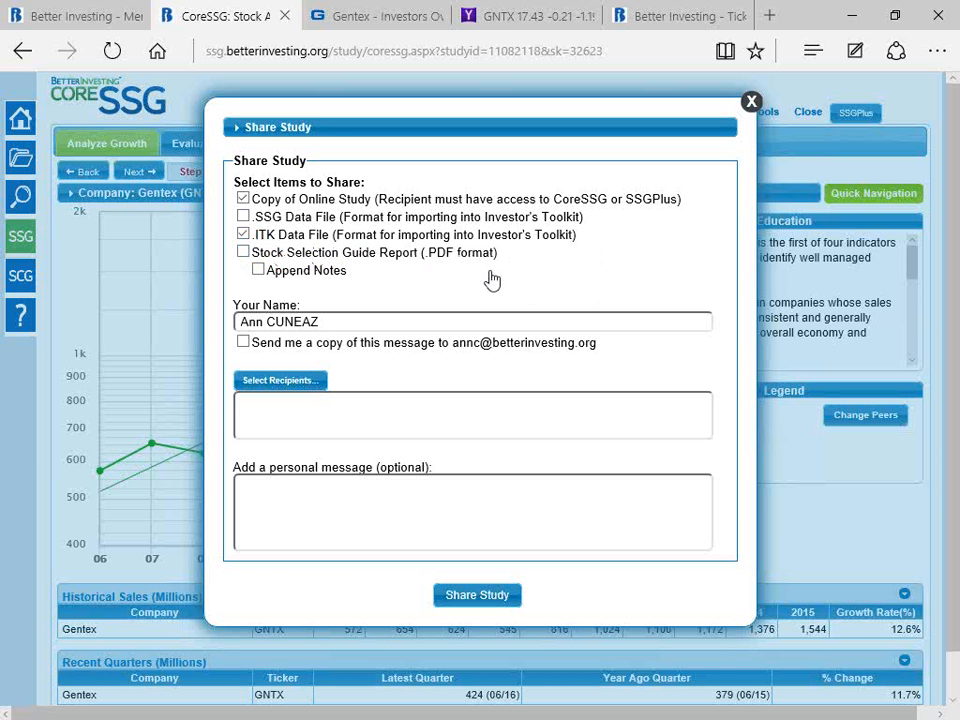
left_click(243, 252)
left_click(243, 342)
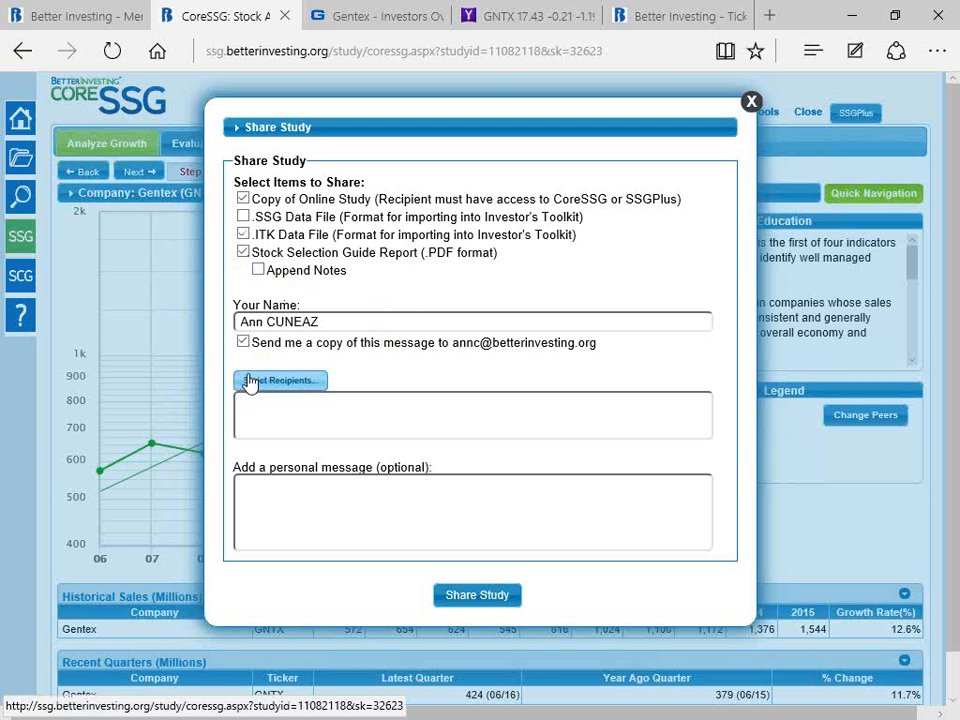
Step: Choose the first contact in the list as recipient and share the study without a personal message
left_click(268, 381)
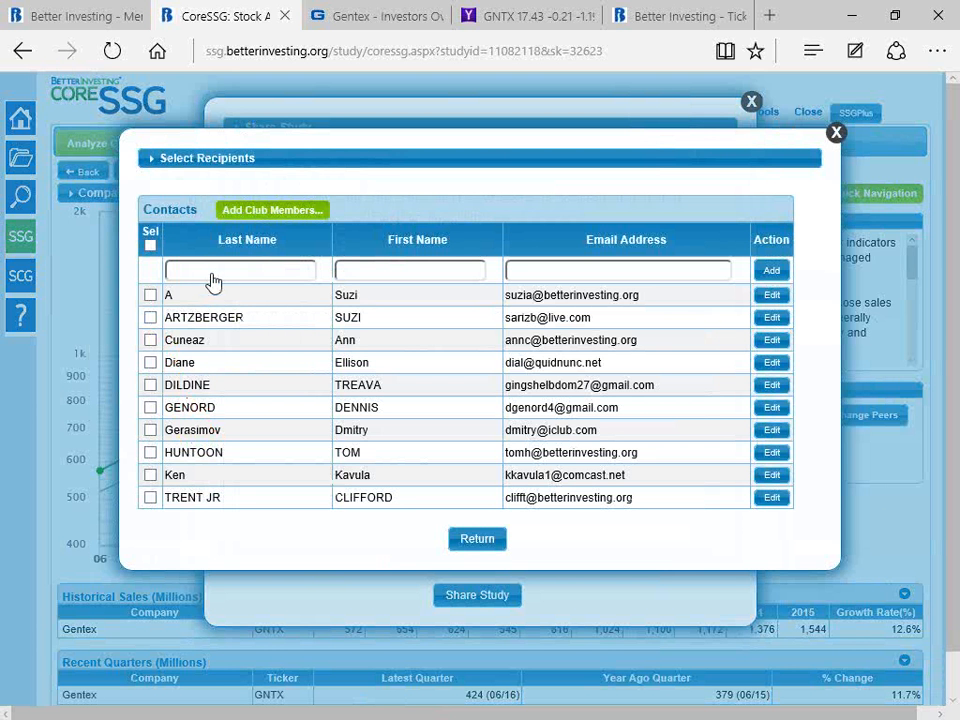
left_click(150, 296)
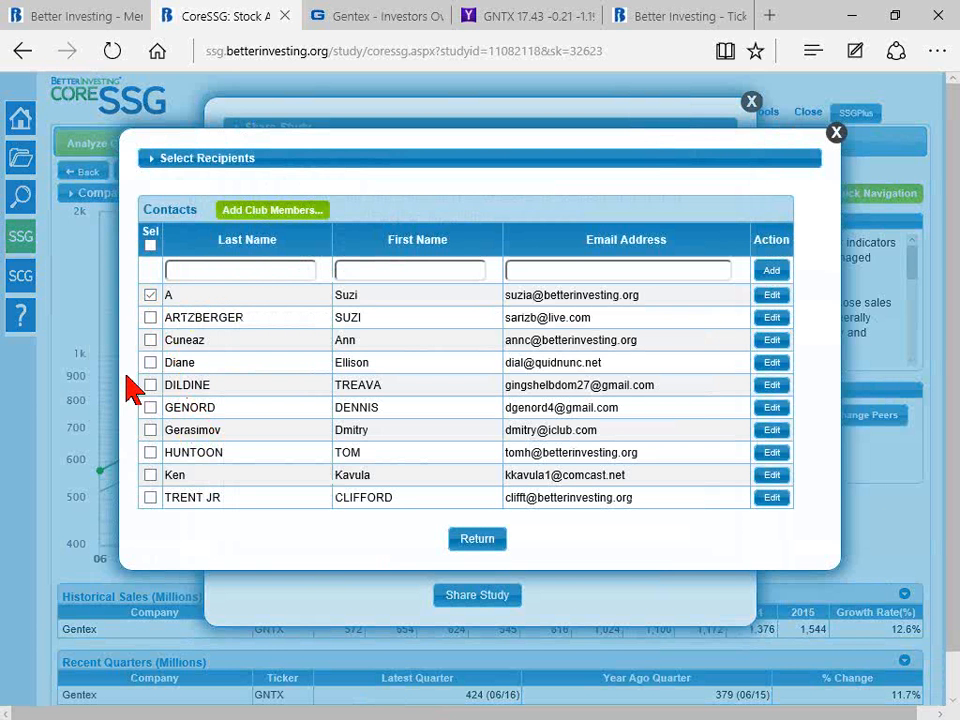
left_click(477, 540)
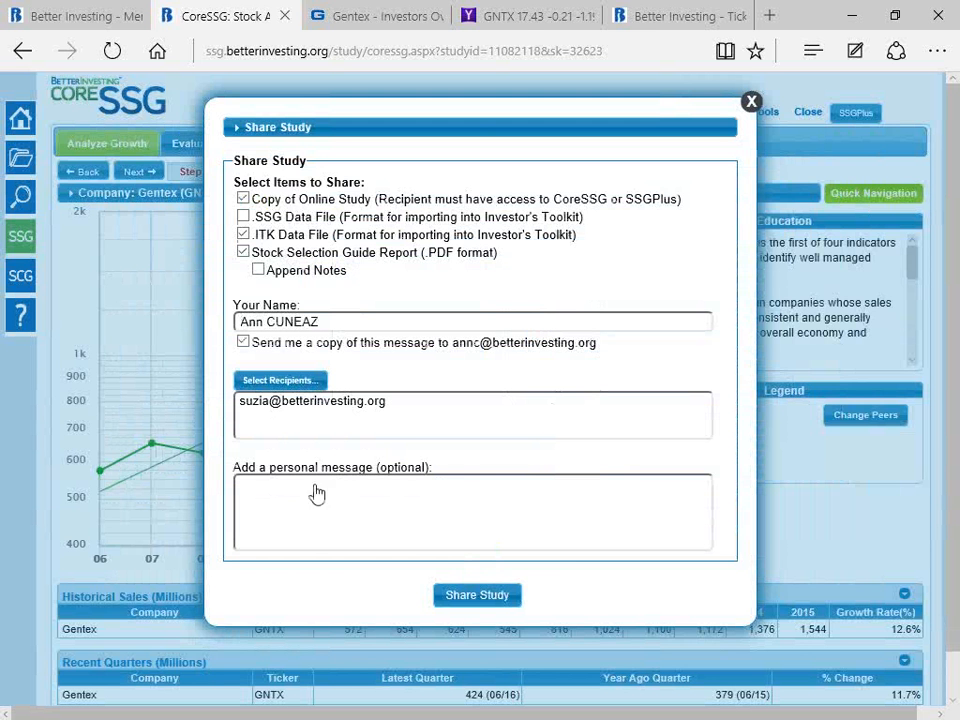
left_click(465, 598)
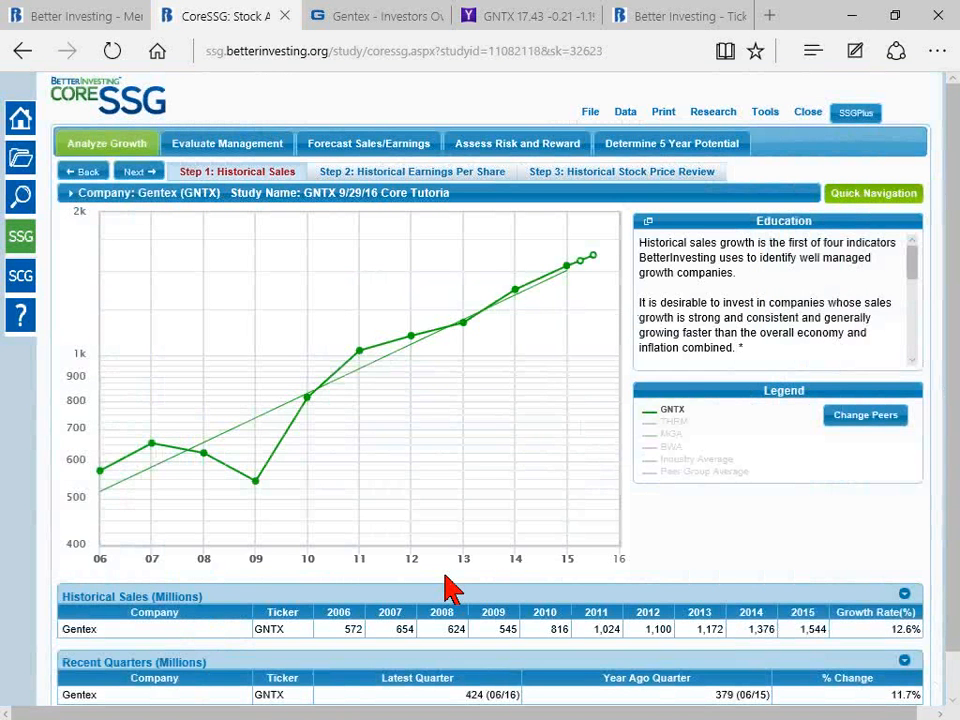
mouse_move(467, 516)
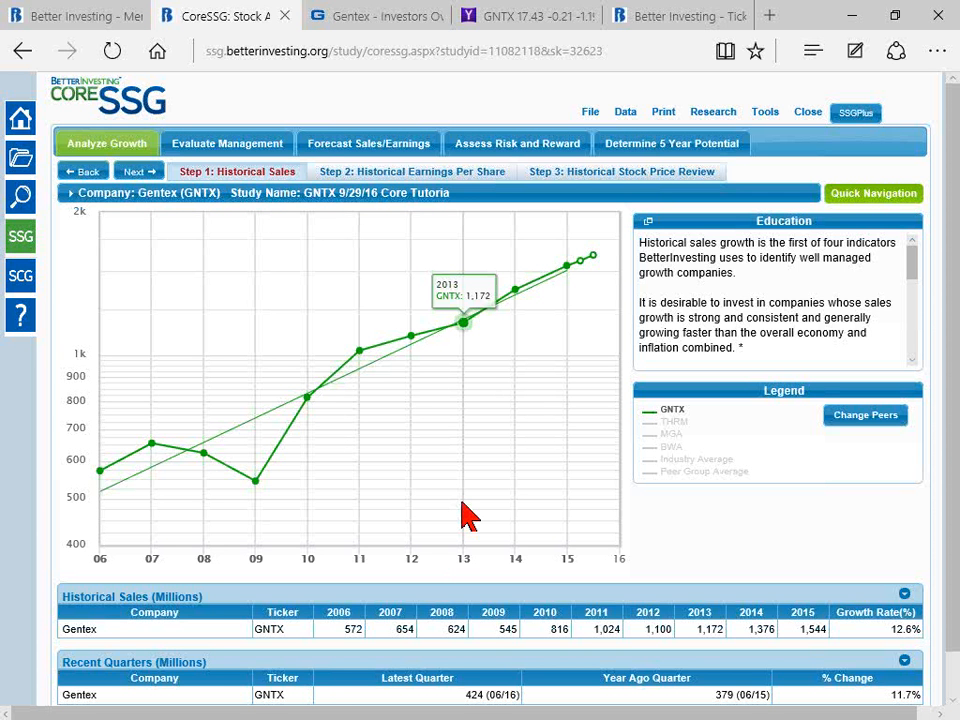
scroll(503, 515, "down", 1)
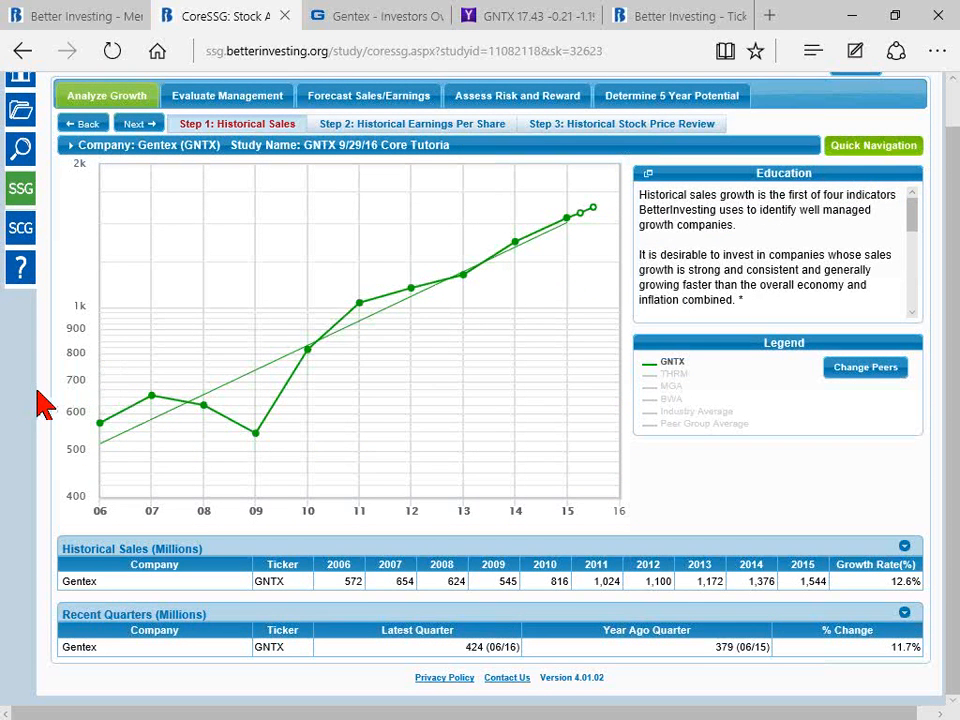
Step: Search the saved studies for cvs and open the CVS 12/9/15 Core Tutorial study
scroll(51, 398, "up", 1)
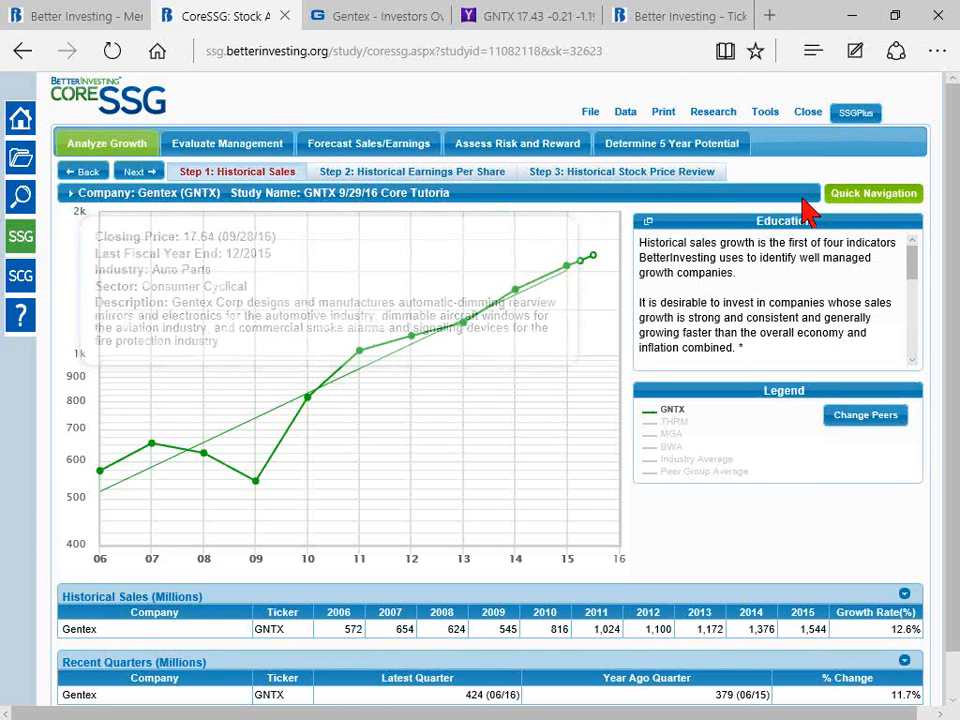
left_click(873, 194)
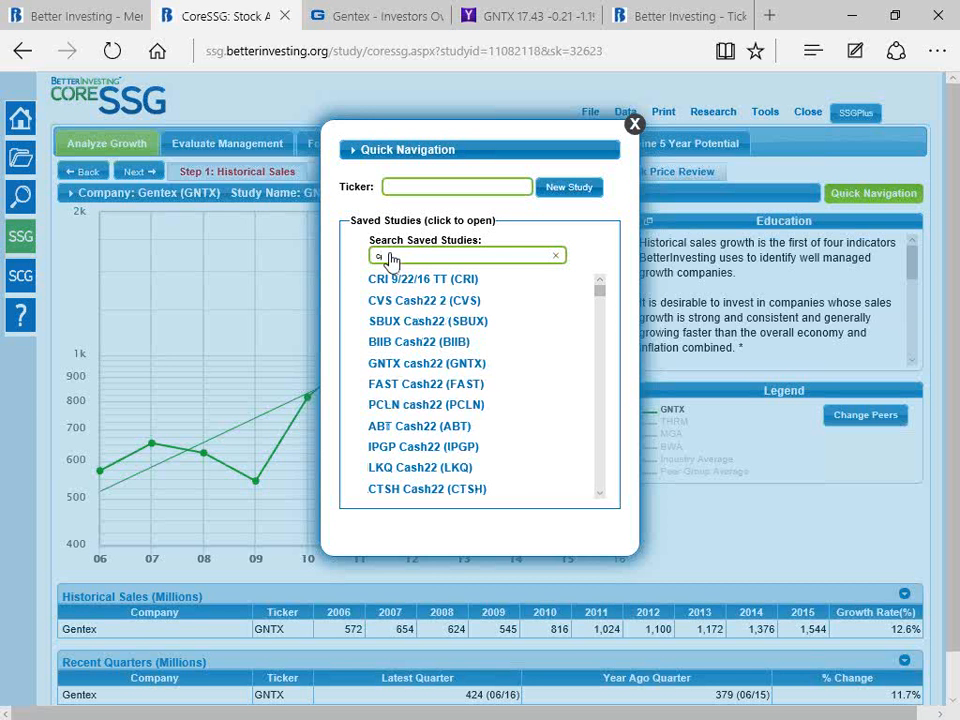
type("vs")
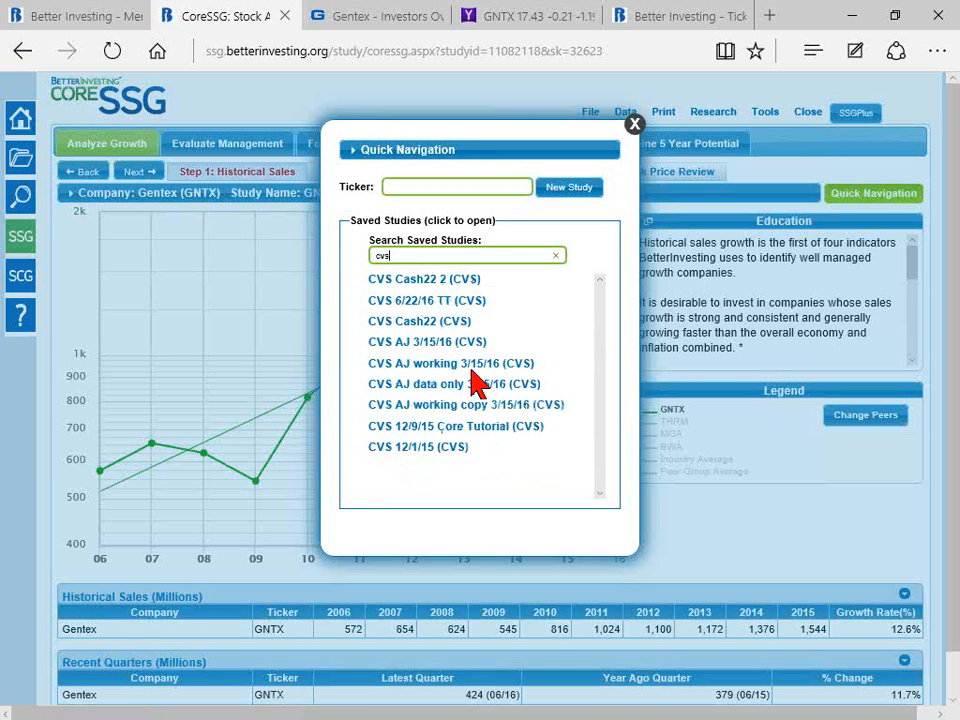
left_click(484, 433)
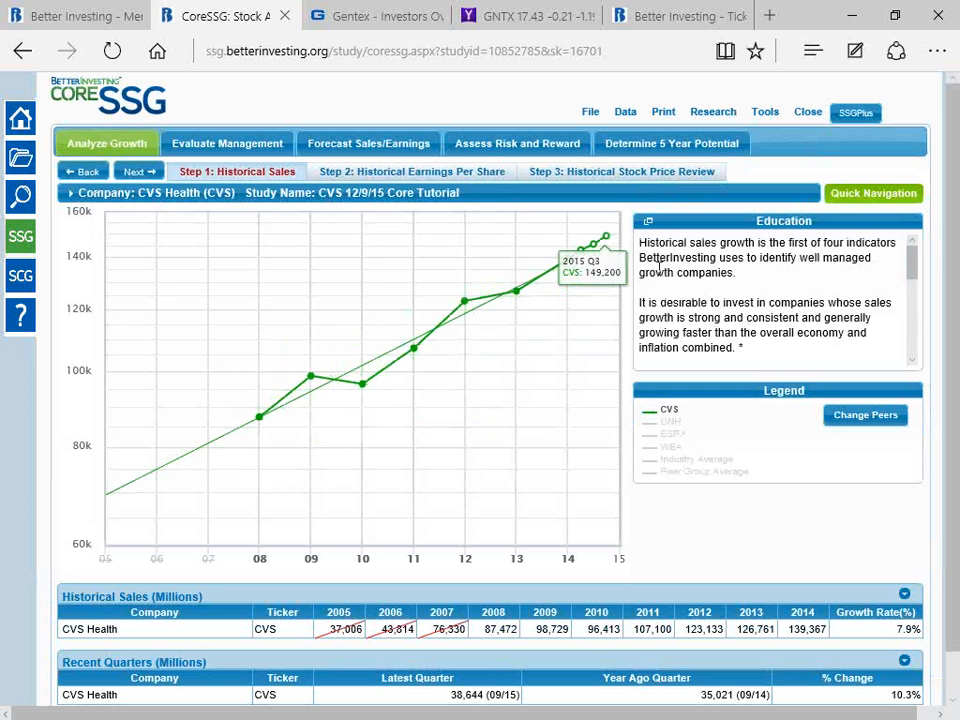
Step: Review the CVS study's five-year sales forecast, its historical sales and its most recent quarter
left_click(377, 149)
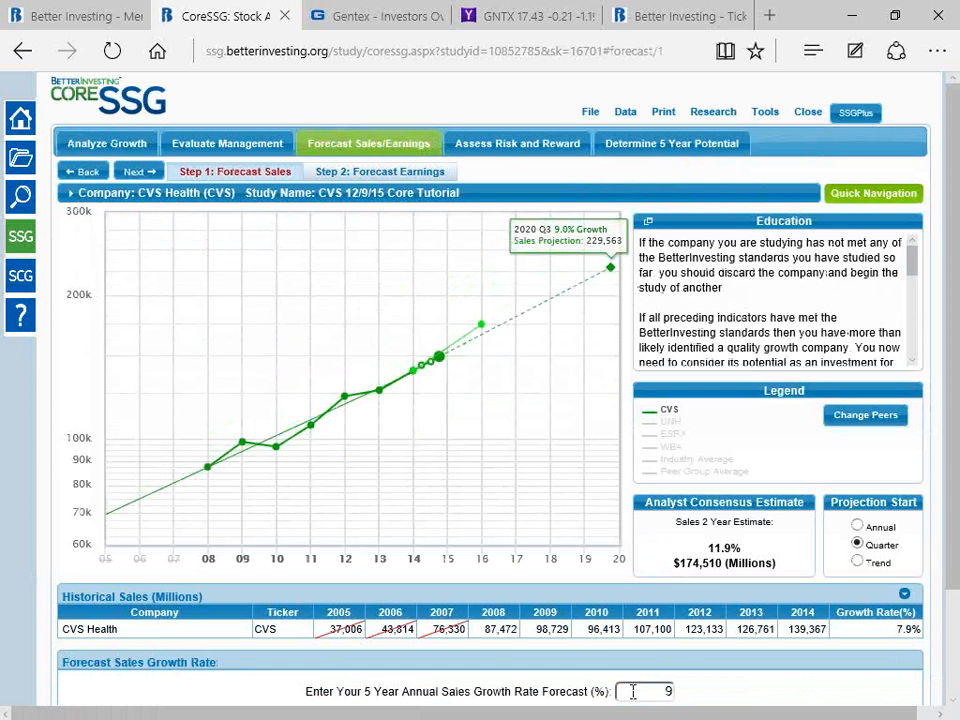
scroll(707, 690, "down", 2)
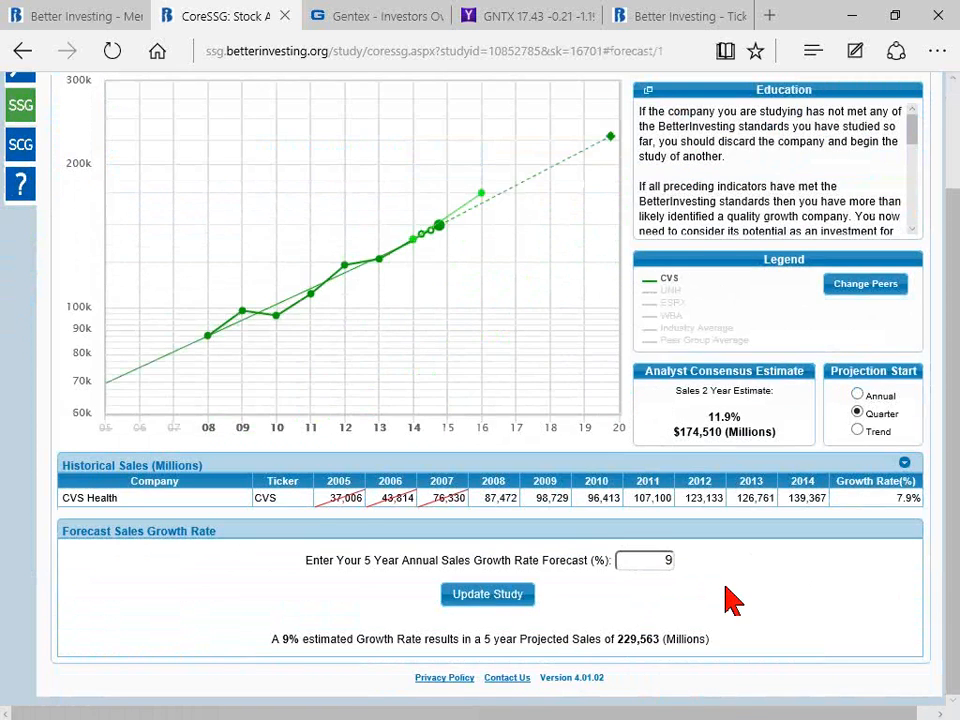
scroll(729, 600, "up", 2)
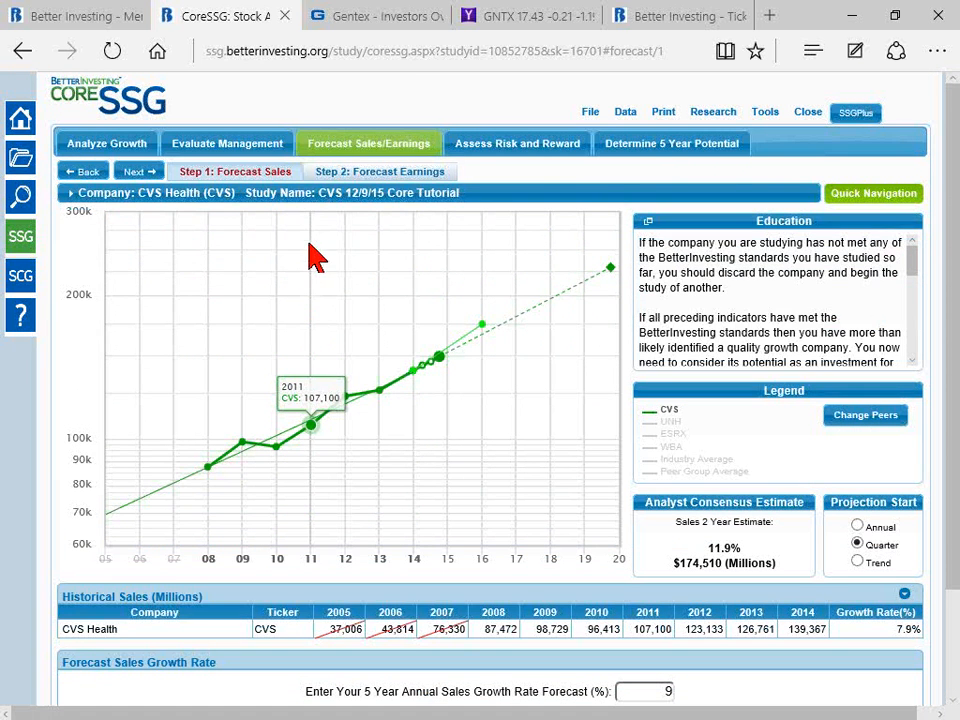
left_click(588, 112)
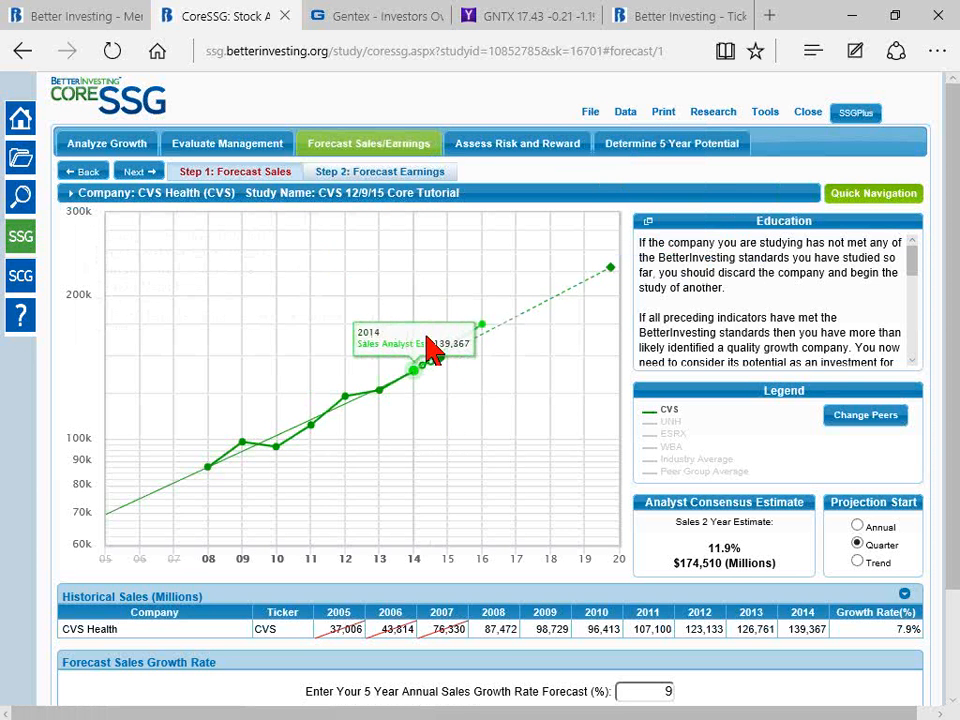
left_click(79, 144)
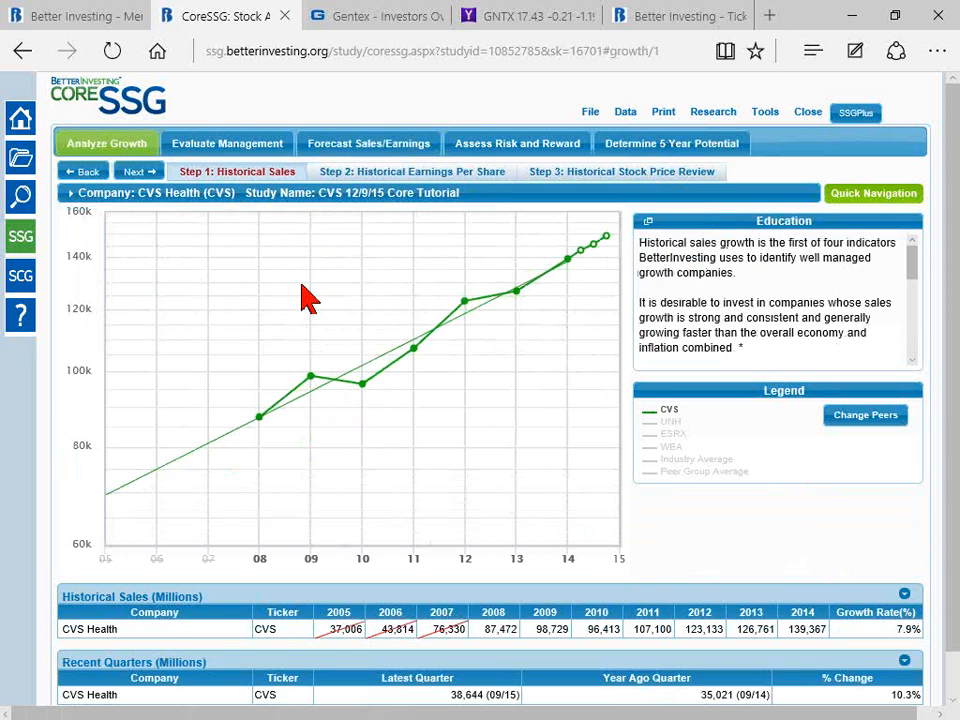
scroll(390, 450, "down", 1)
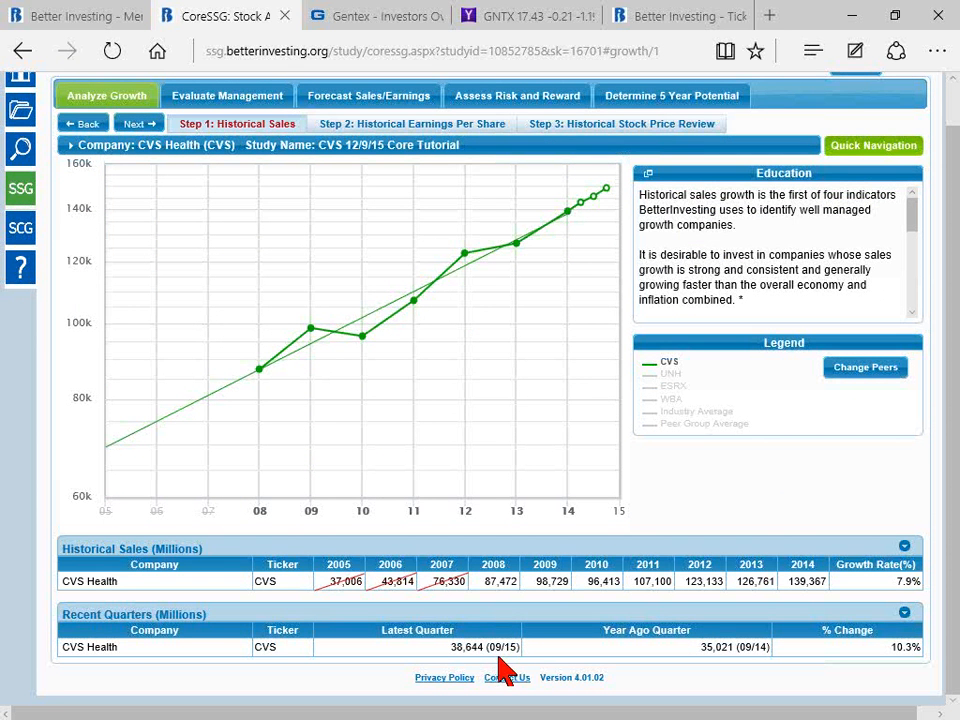
scroll(553, 660, "up", 1)
Step: Refresh the study data by creating a copy with updated company data and closing price, named CVS 9/29/16 core update, without comments
left_click(590, 113)
left_click(618, 112)
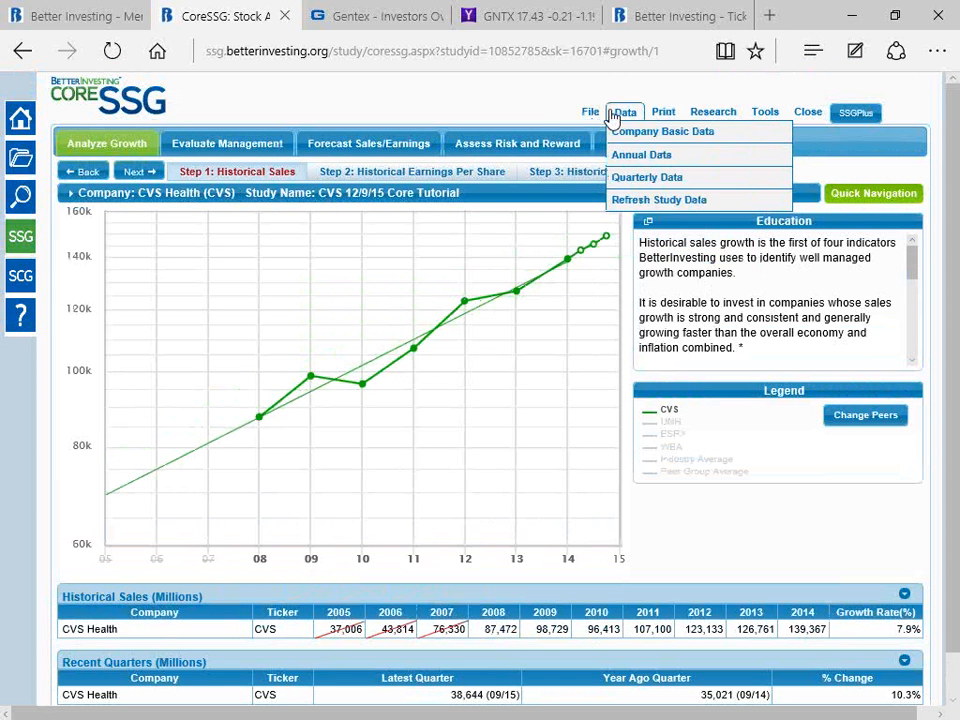
left_click(640, 203)
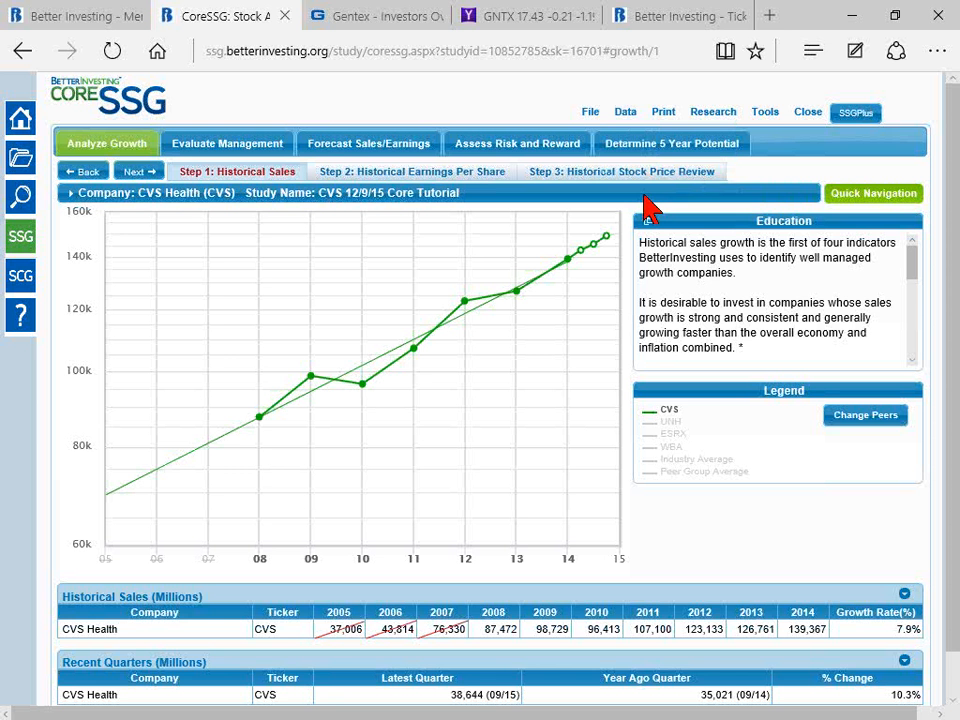
left_click(625, 112)
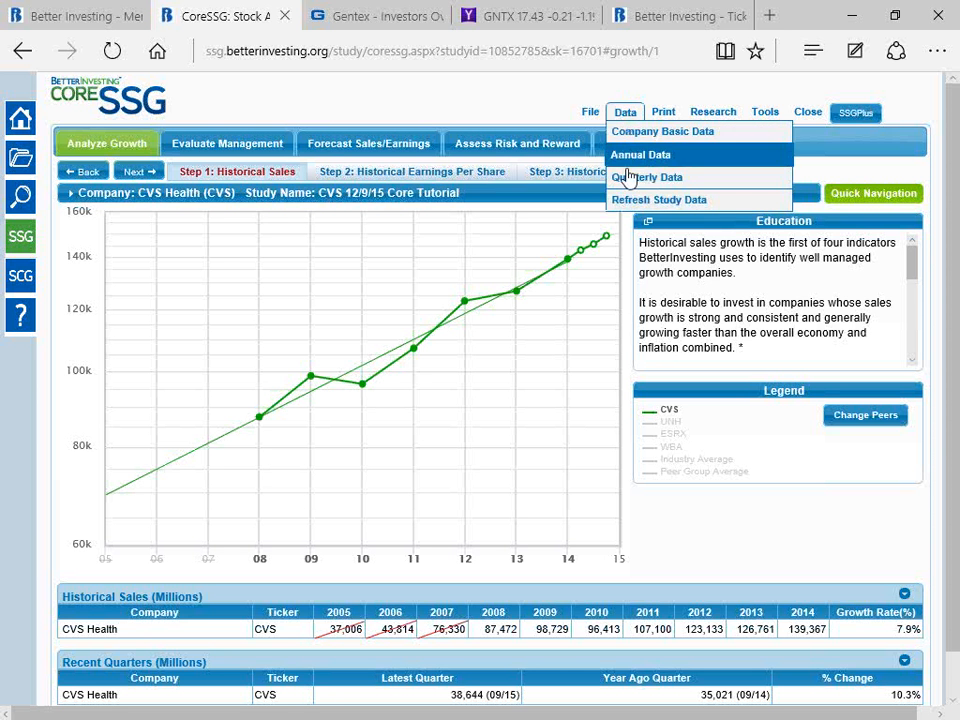
left_click(627, 201)
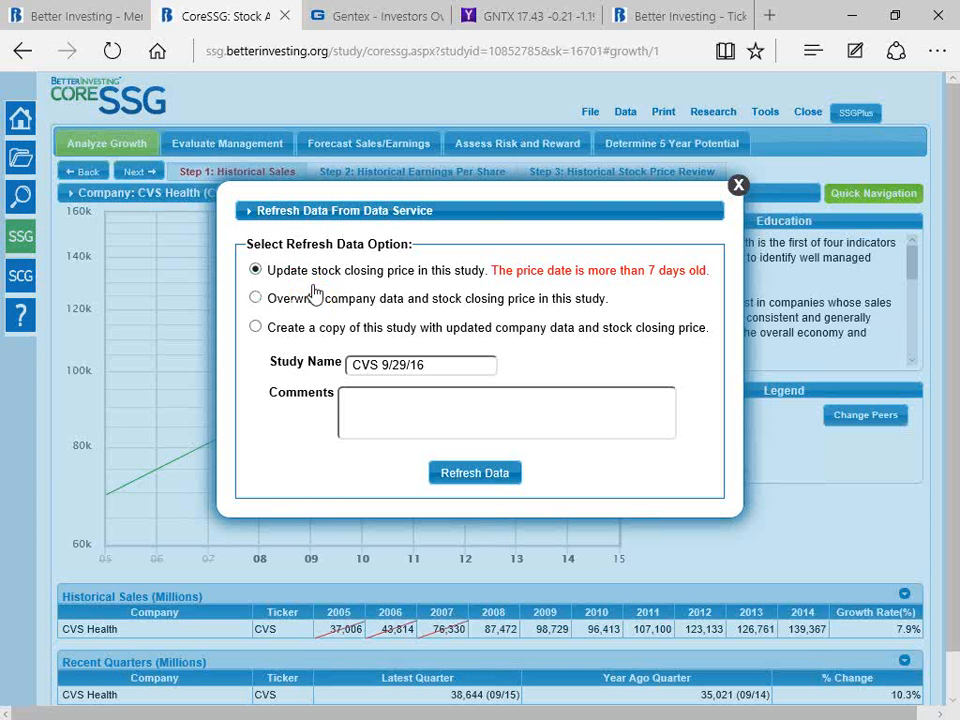
left_click(257, 300)
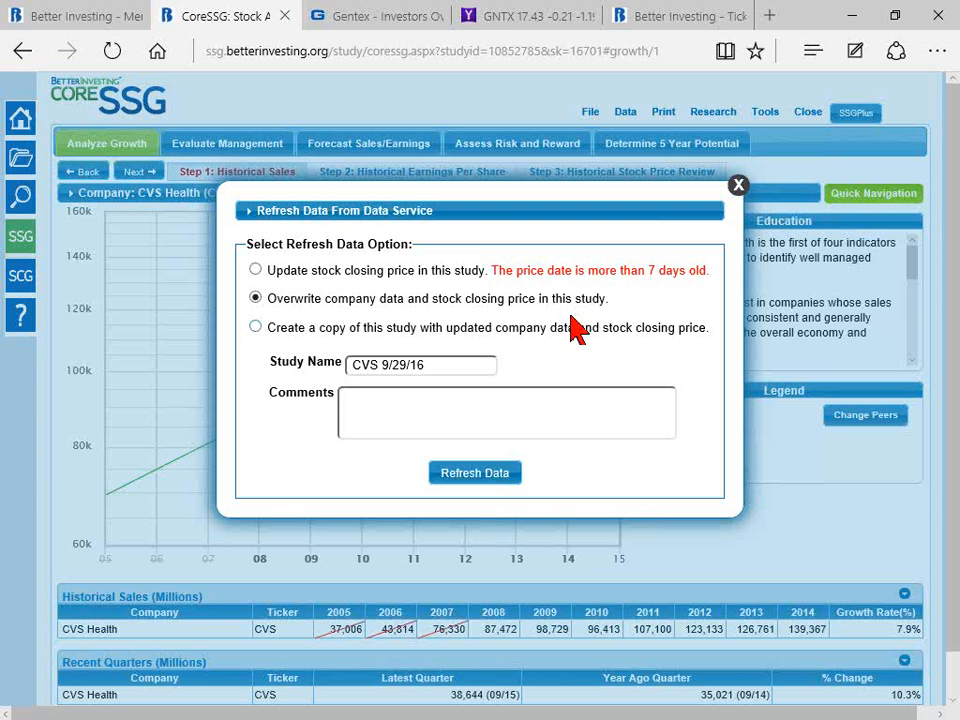
left_click(256, 328)
left_click(435, 368)
type("core update")
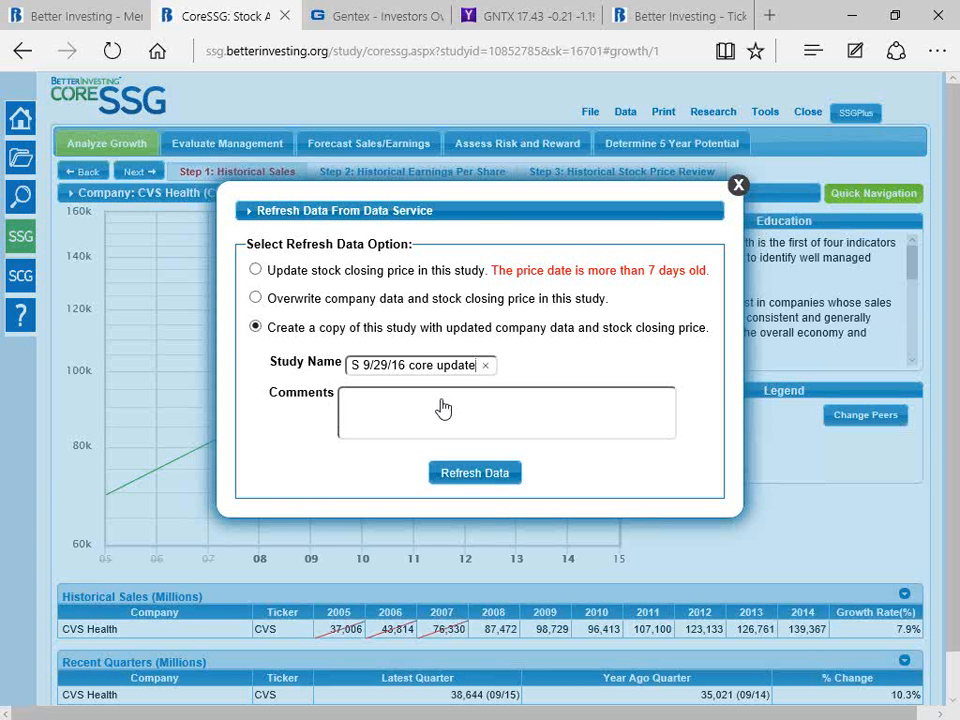
left_click(472, 477)
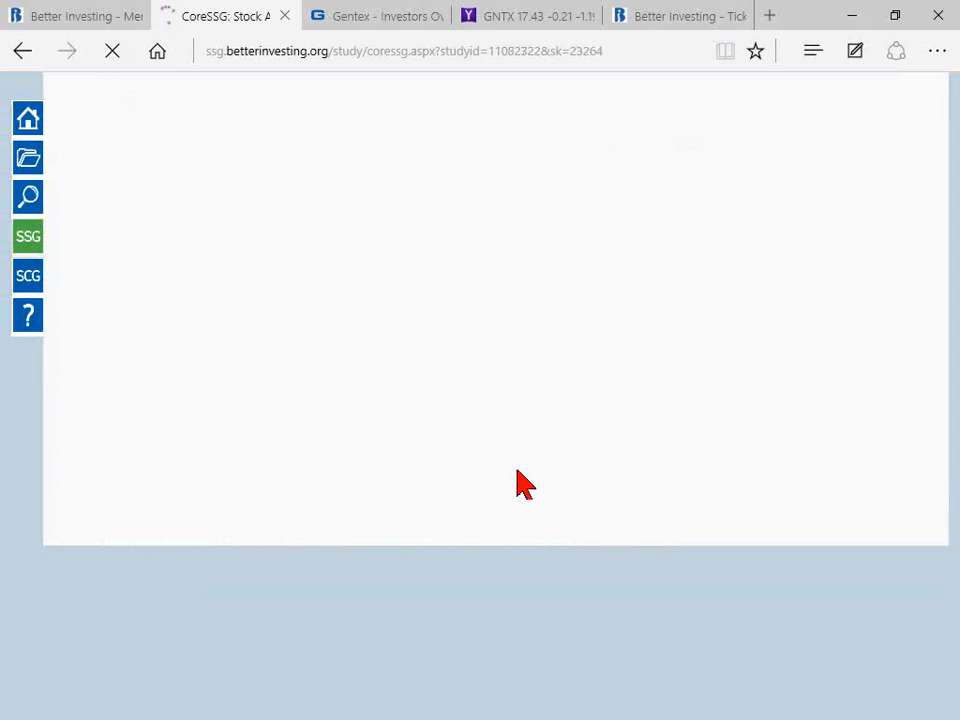
Step: Examine the historical sales, recent quarters and sales growth forecast in the updated CVS copy
scroll(475, 580, "down", 1)
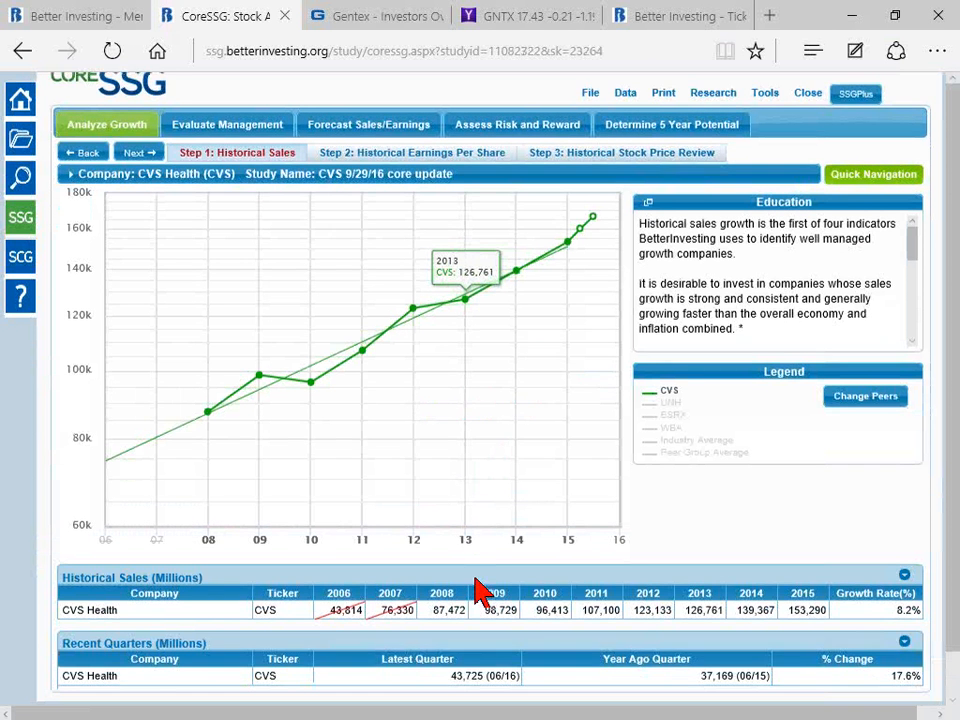
scroll(480, 592, "down", 1)
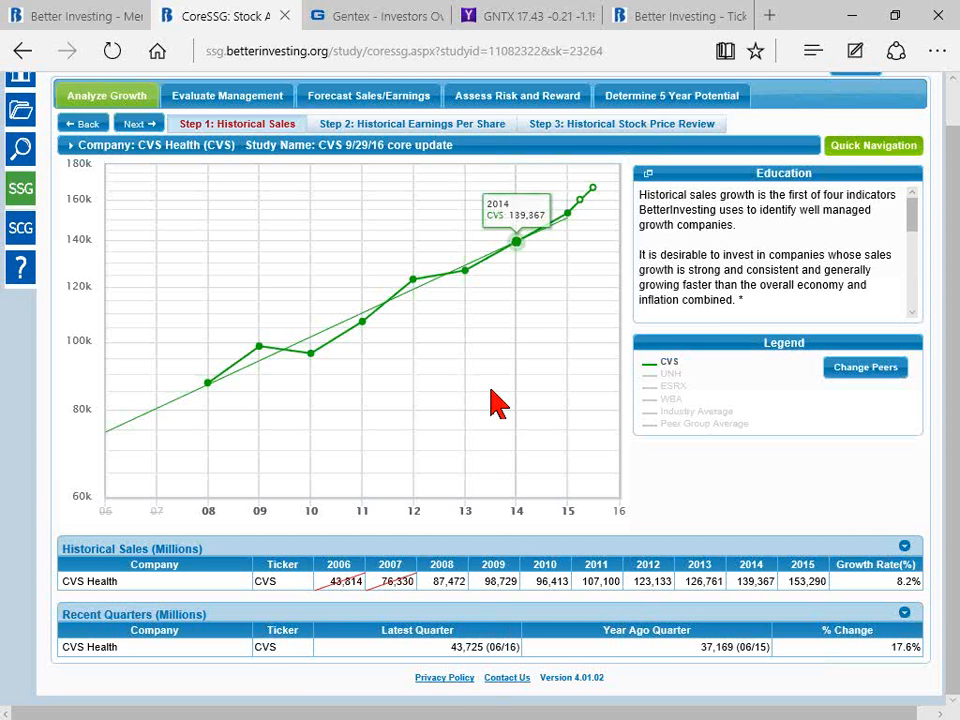
left_click(383, 95)
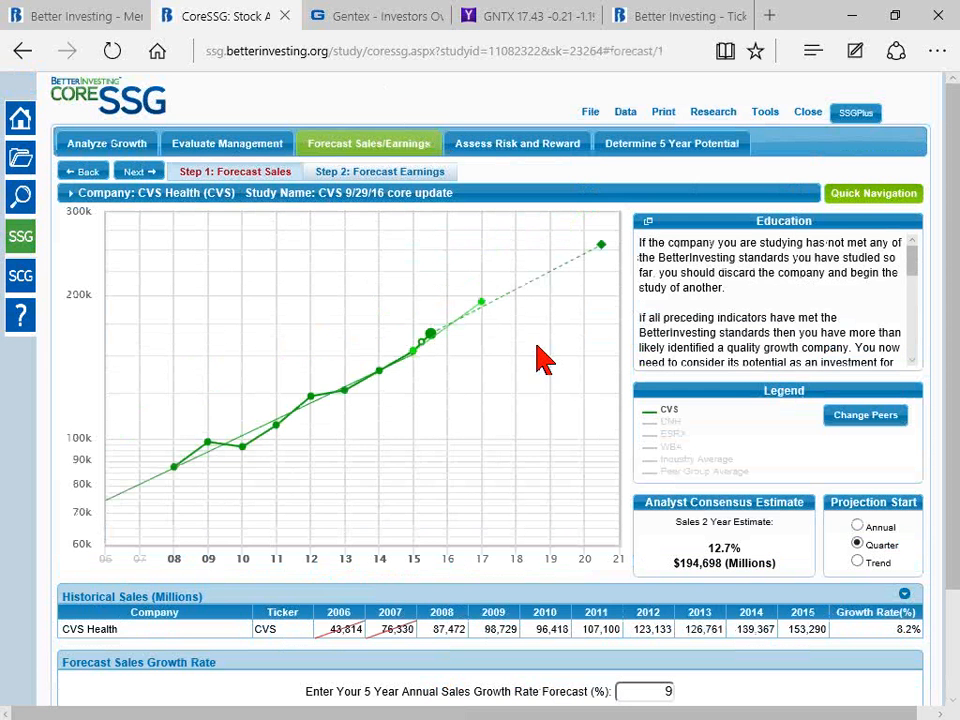
scroll(568, 536, "down", 3)
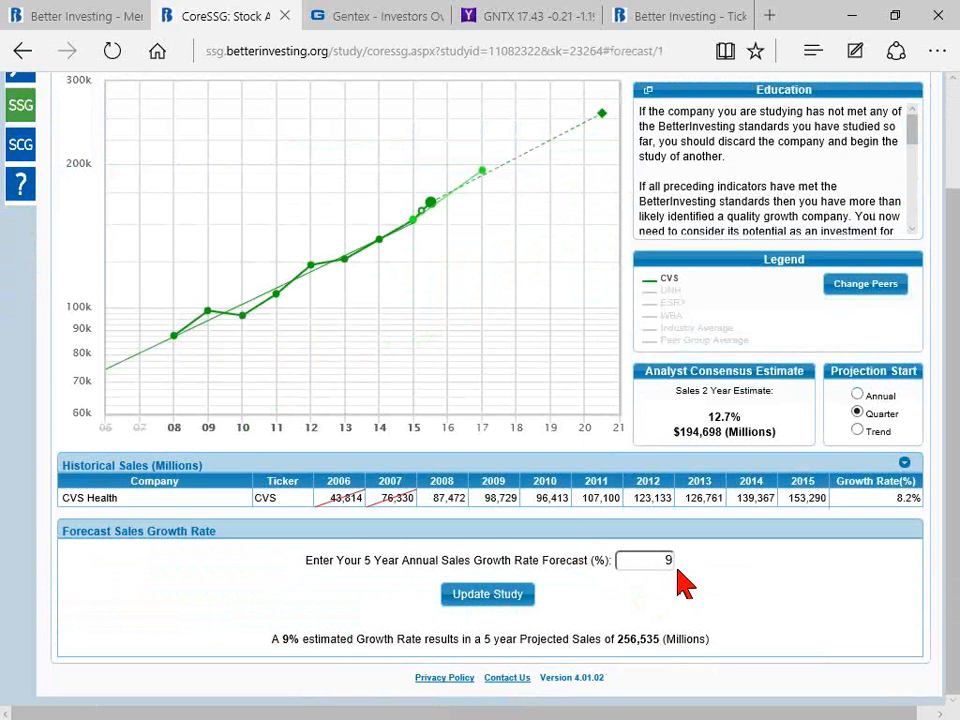
scroll(336, 540, "up", 1)
scroll(336, 540, "up", 2)
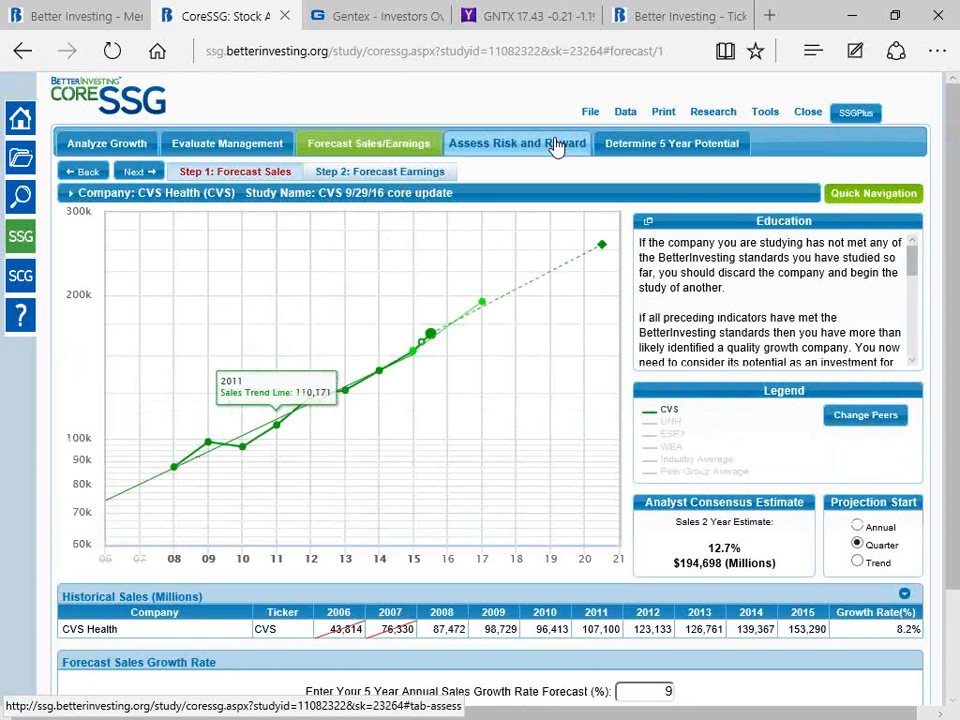
Step: Examine the updated copy's high price forecast and the zoning of the current price into sell, hold and buy ranges
left_click(534, 148)
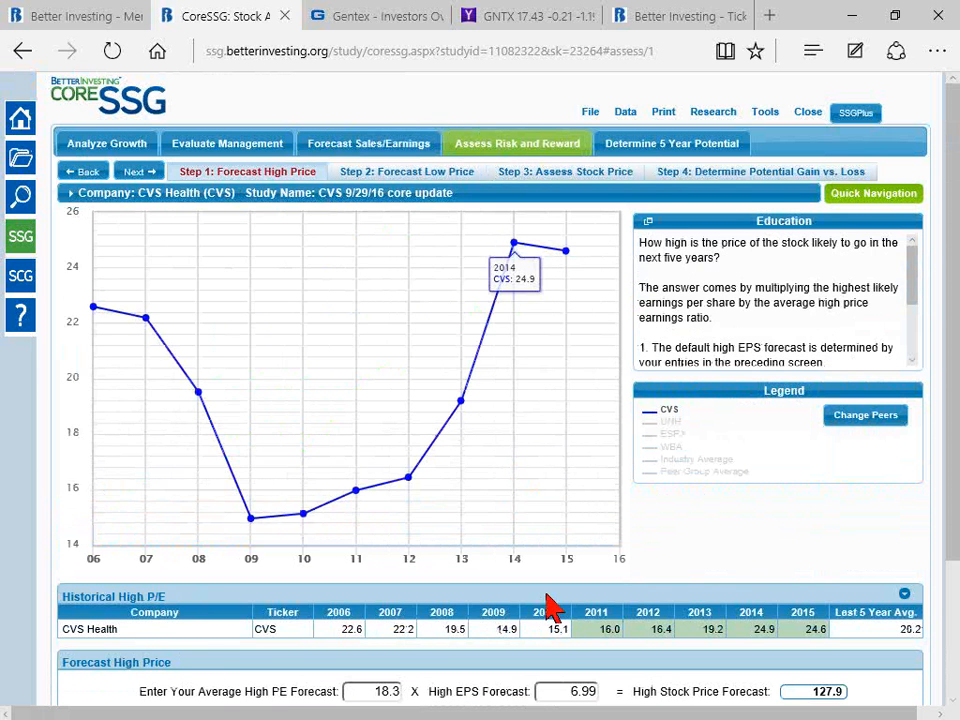
scroll(553, 617, "down", 3)
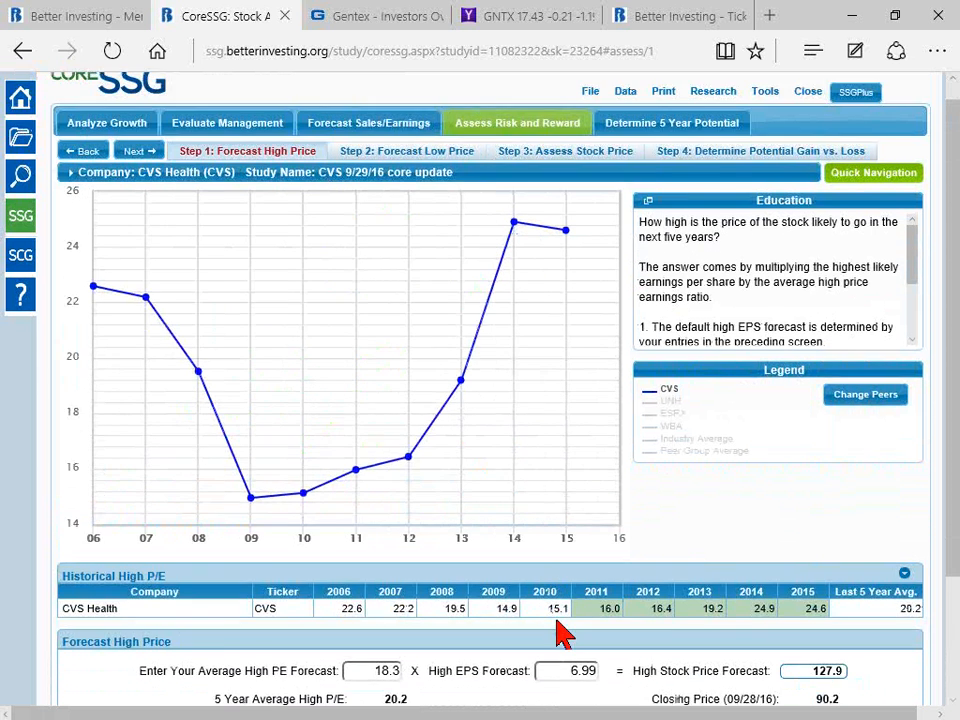
scroll(561, 632, "up", 3)
left_click(564, 171)
scroll(452, 517, "down", 3)
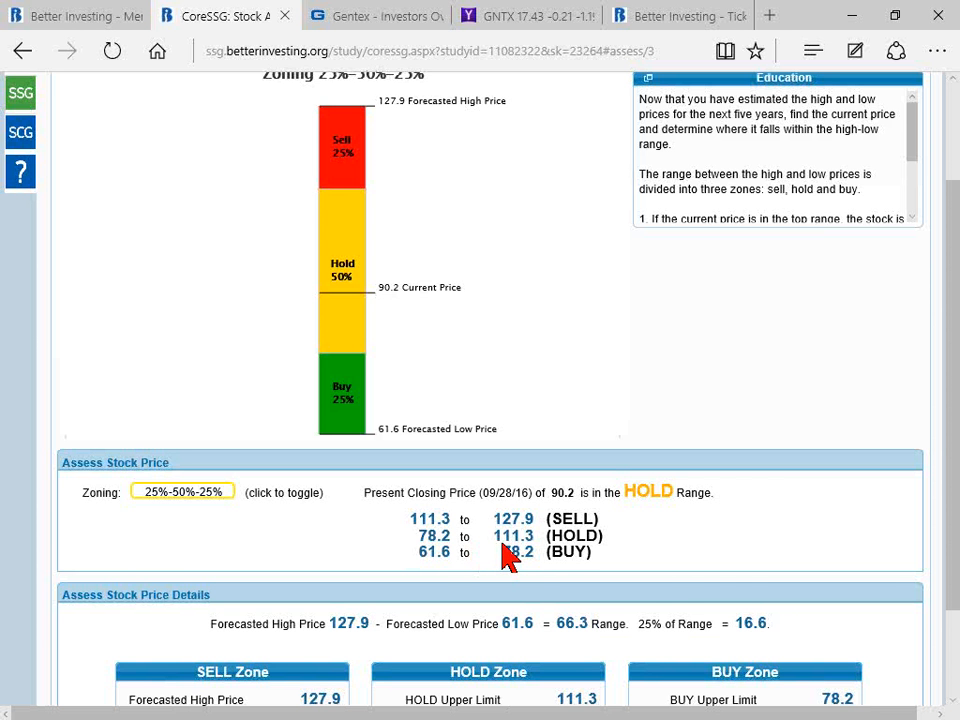
scroll(502, 544, "up", 3)
mouse_move(622, 118)
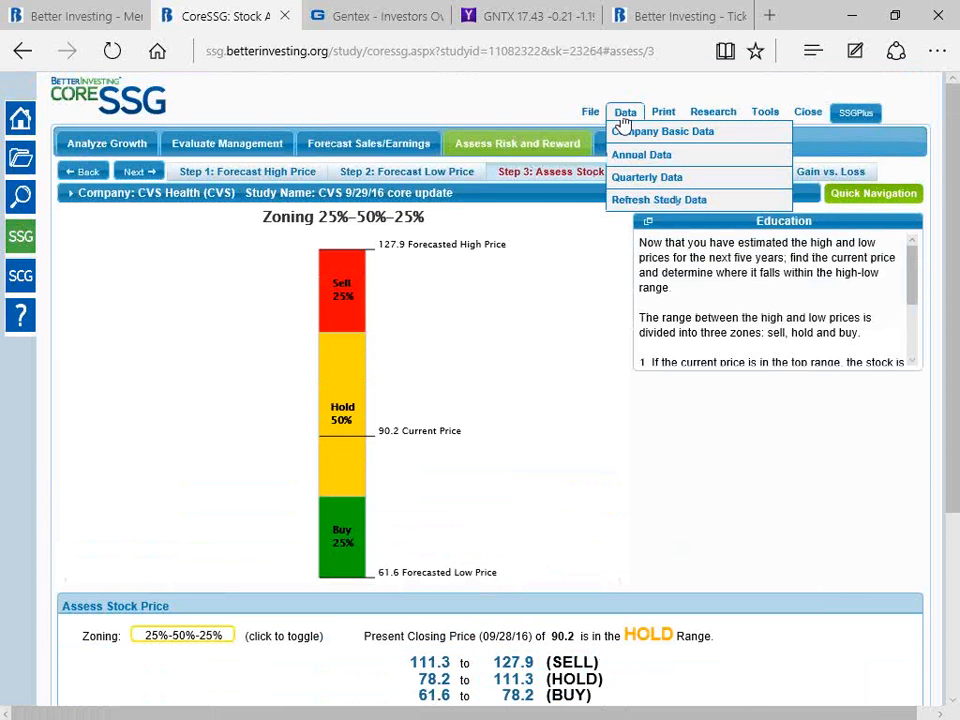
left_click(640, 200)
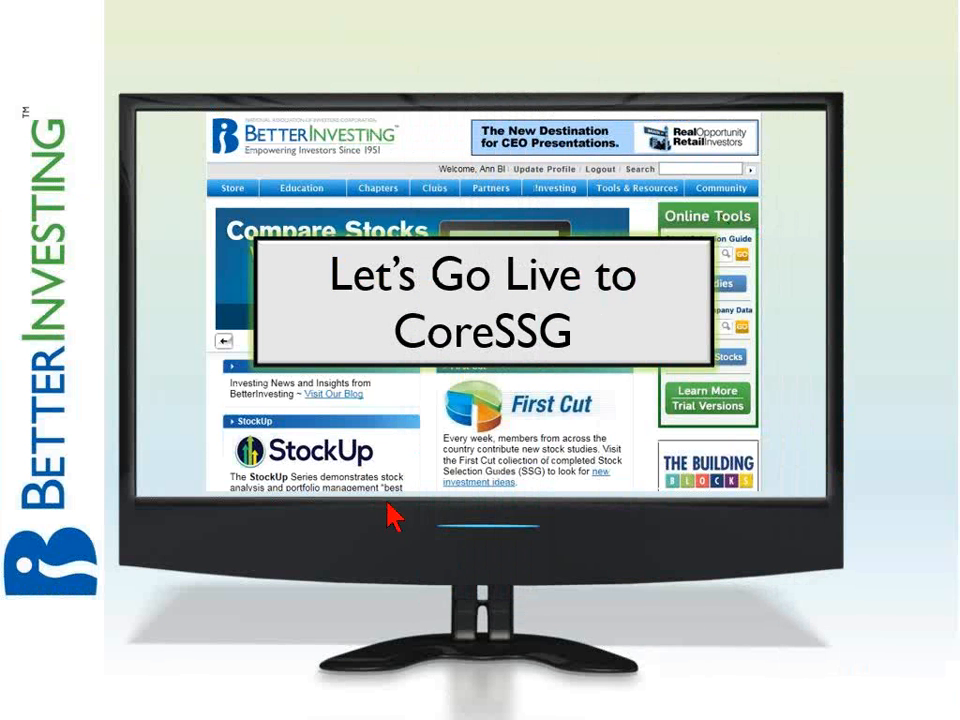
left_click(765, 620)
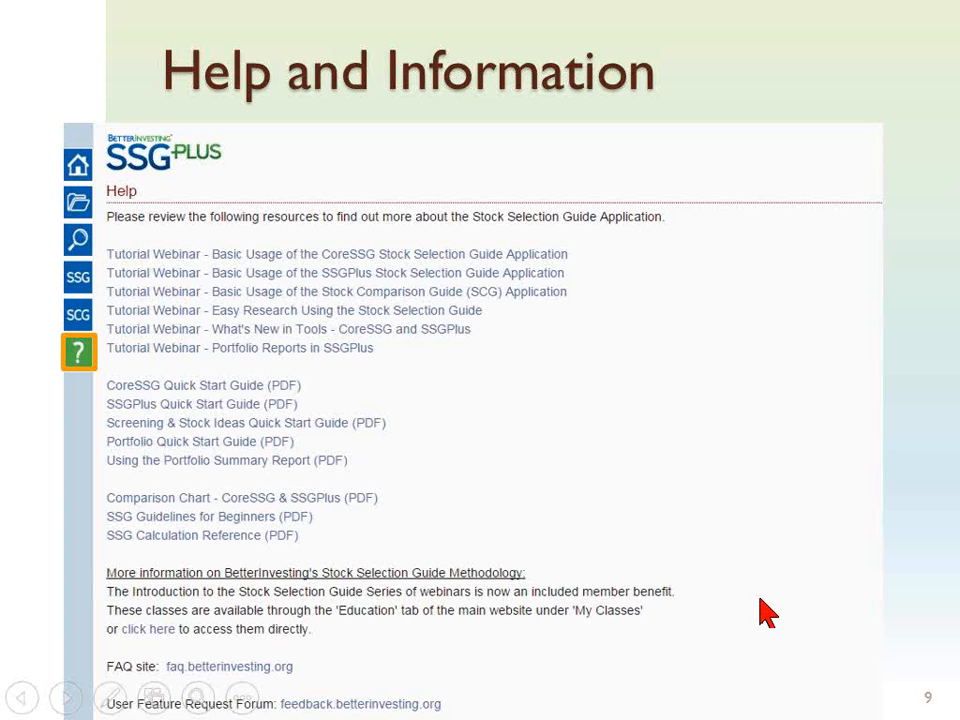